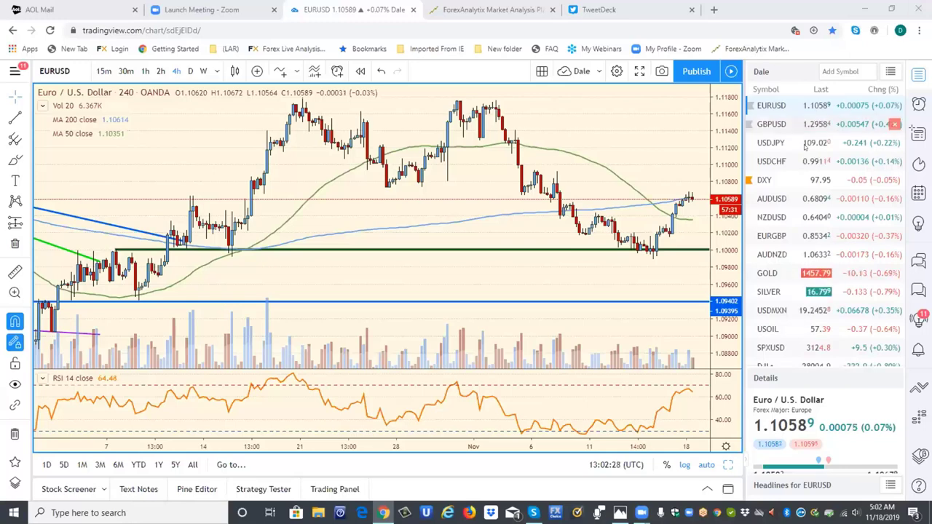
Load GBPUSD from the watchlist on the weekly timeframe, then switch to the ForexAnalytix site.
click(768, 126)
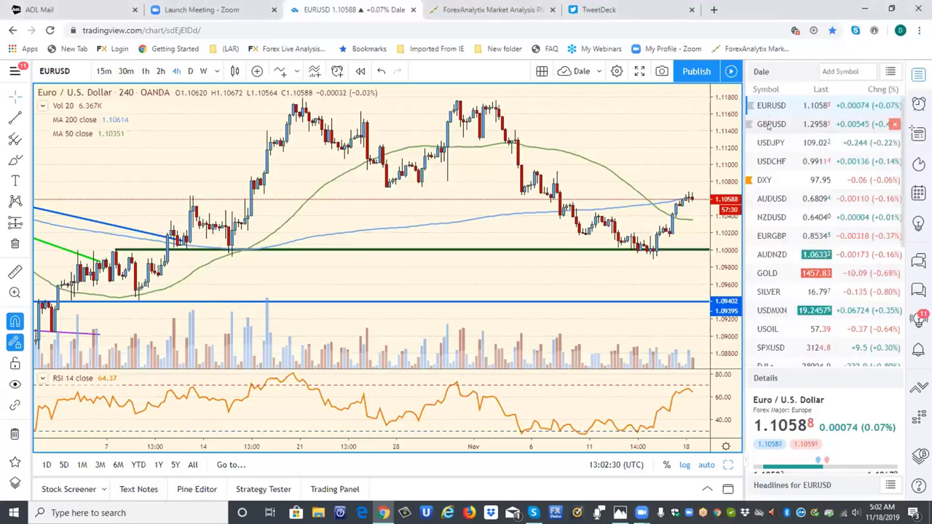
click(204, 70)
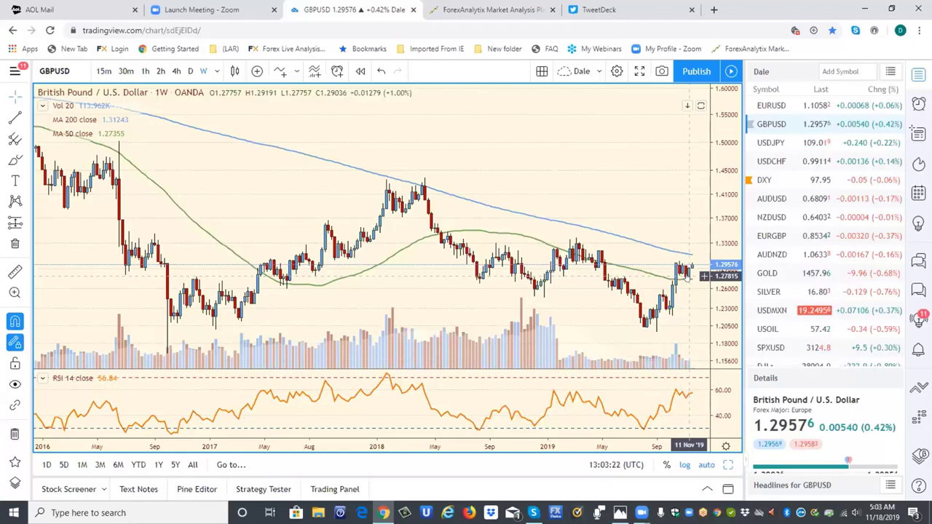
click(458, 5)
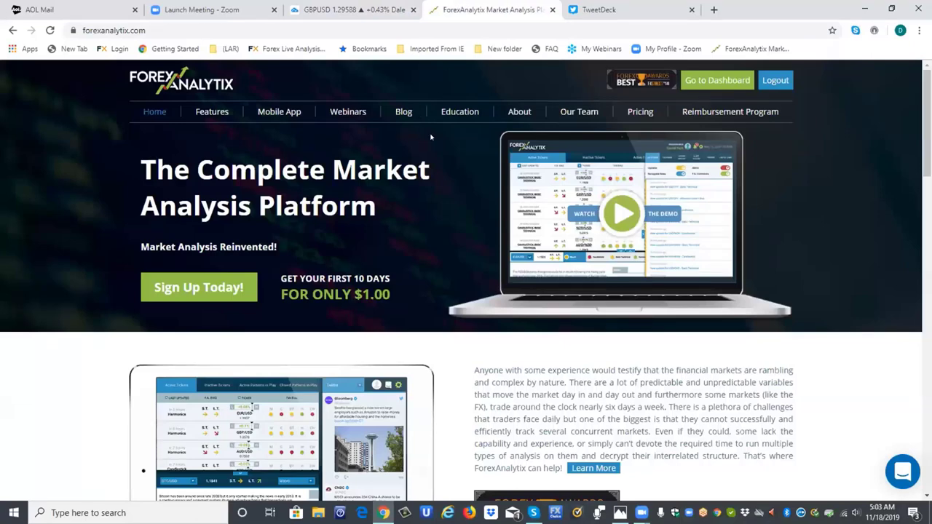
Go to the ForexAnalytix dashboard, which brings up the DataFlash news popup.
click(714, 81)
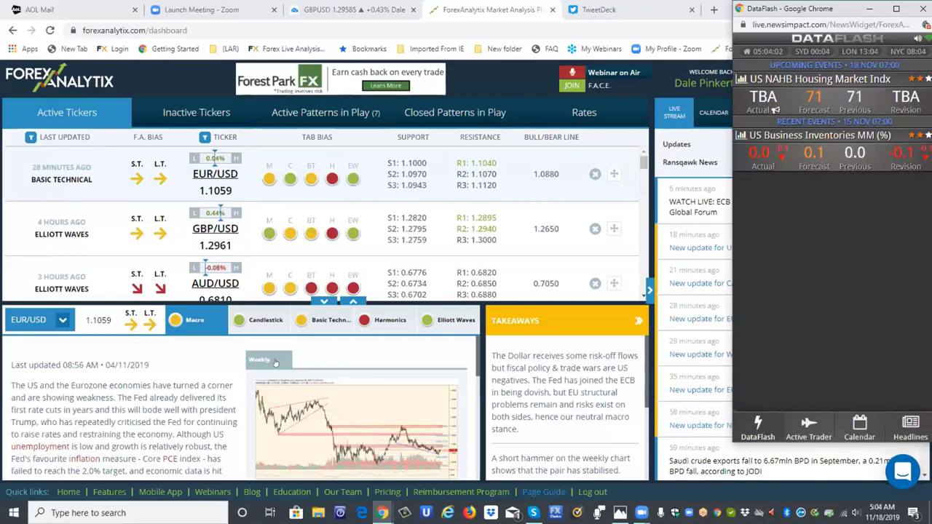
Bring the dashboard in front of DataFlash and read the EUR/USD and GBP/USD Macro notes.
click(204, 177)
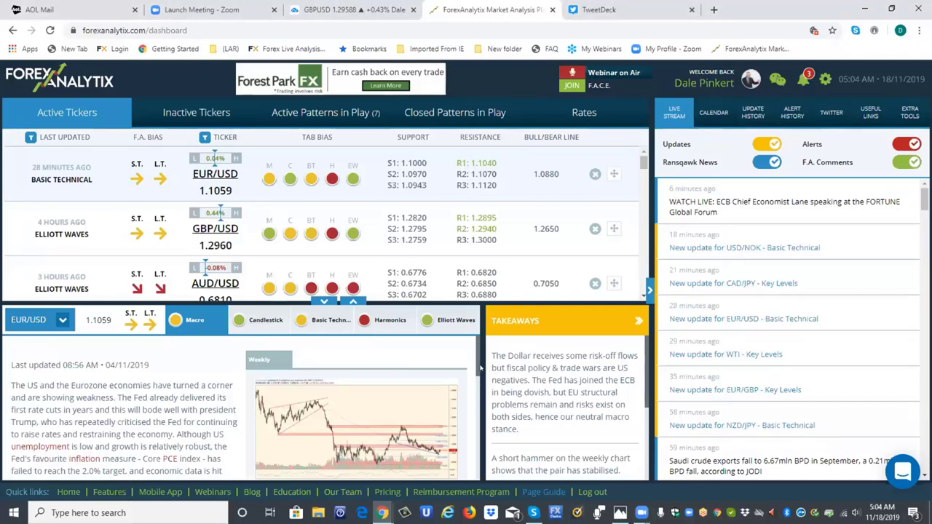
drag(479, 362, 477, 376)
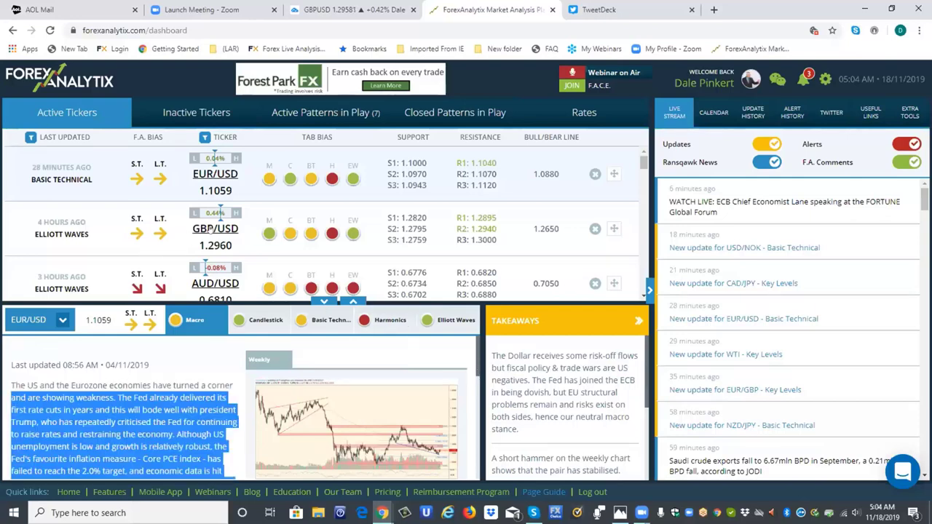
click(210, 229)
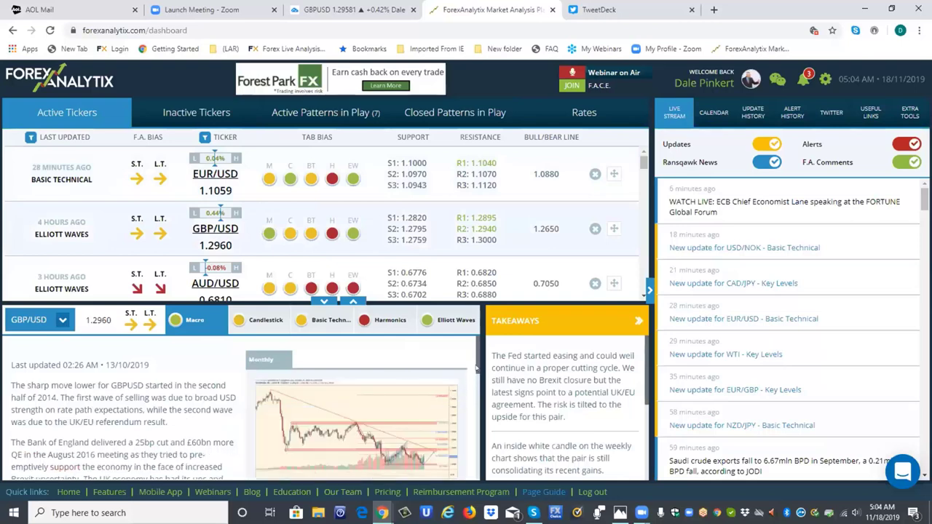
mouse_move(477, 368)
mouse_down()
mouse_move(478, 408)
mouse_move(477, 356)
mouse_up()
Read the AUD/USD Macro note, then show the EUR/USD Basic Technical analysis.
click(191, 279)
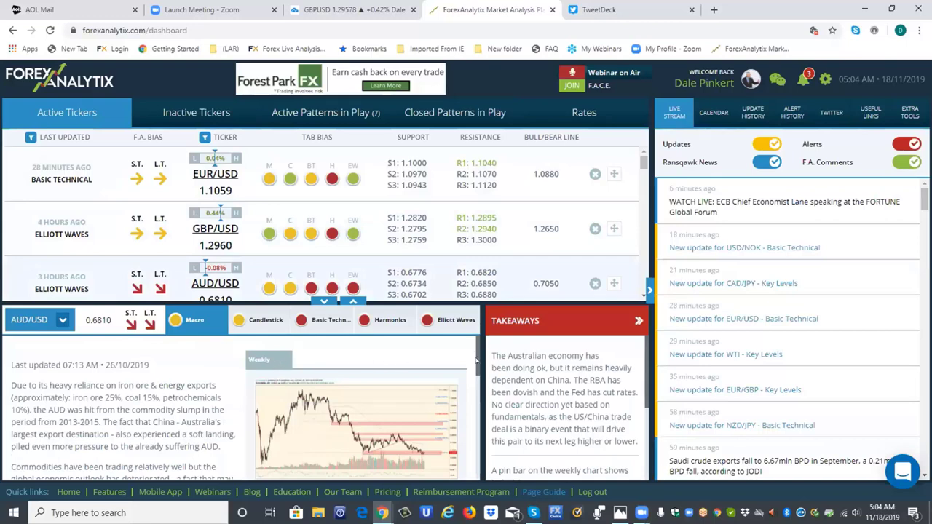
drag(477, 361, 477, 446)
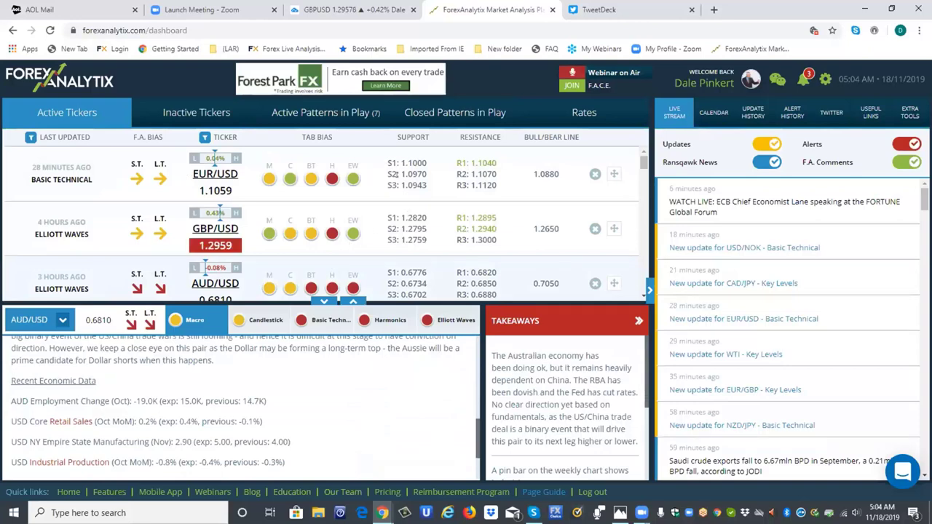
click(311, 177)
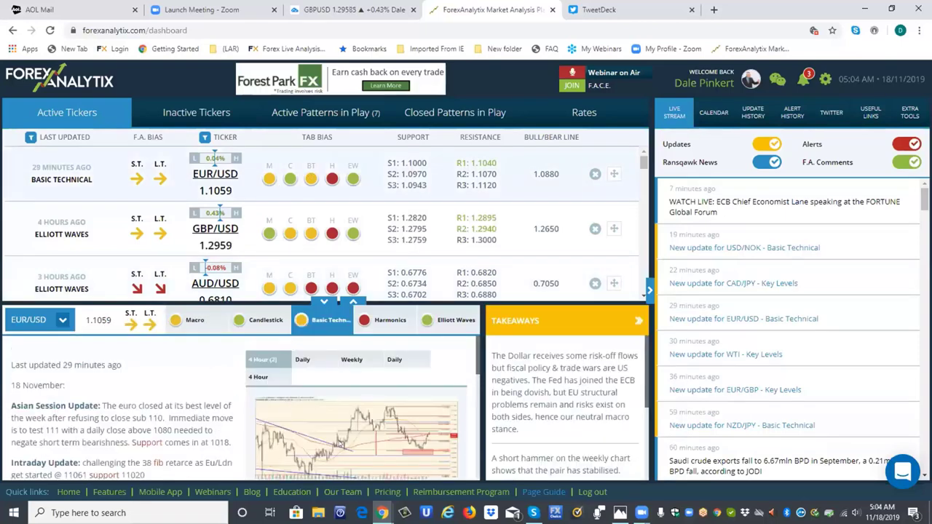
Enlarge the EUR/USD technical chart, then the Elliott Waves 4-hour wave-count chart, and close them.
click(339, 444)
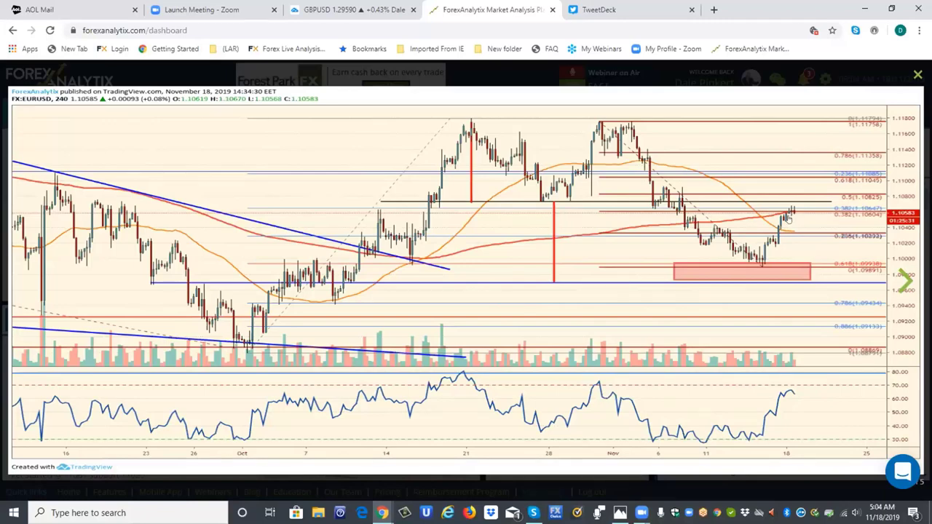
click(917, 76)
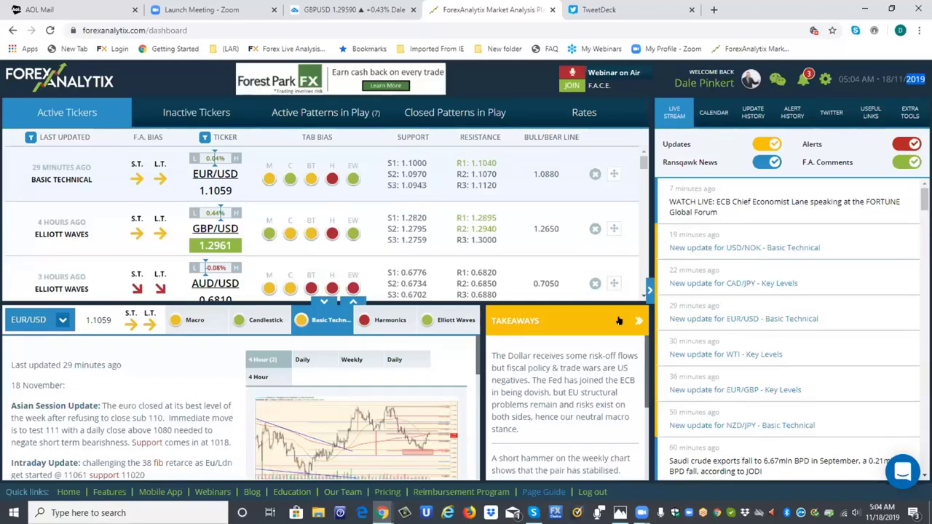
click(450, 323)
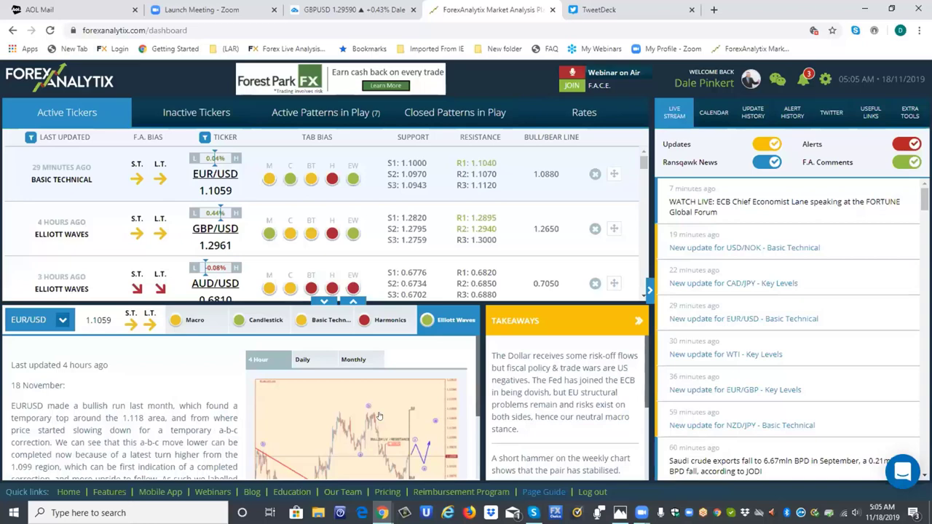
click(379, 416)
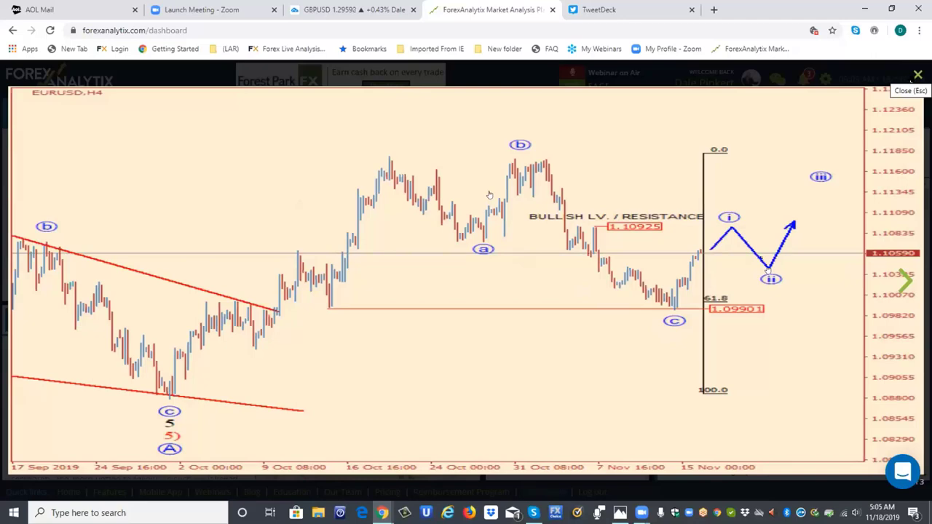
key(Escape)
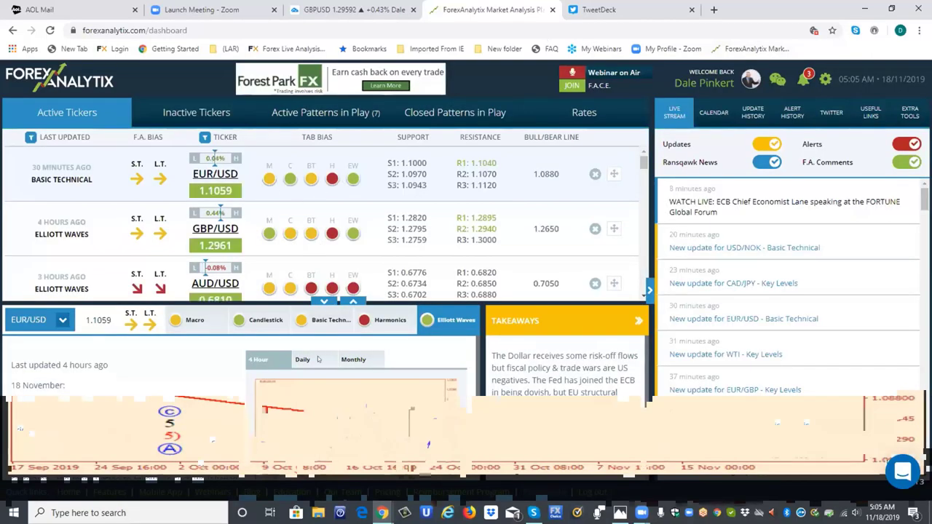
Enlarge the EUR/USD Harmonics 12-hour chart showing the double top toward 1.10100, then close it.
click(386, 320)
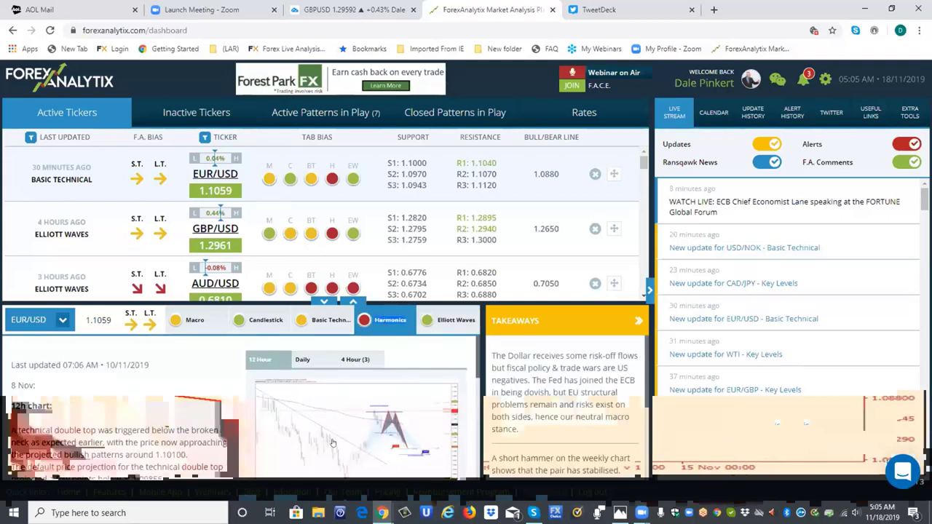
click(342, 435)
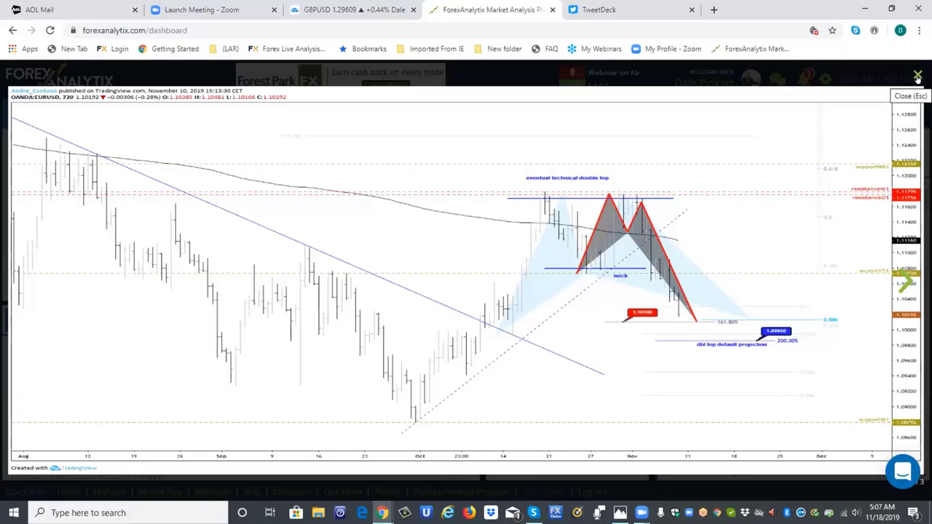
click(918, 76)
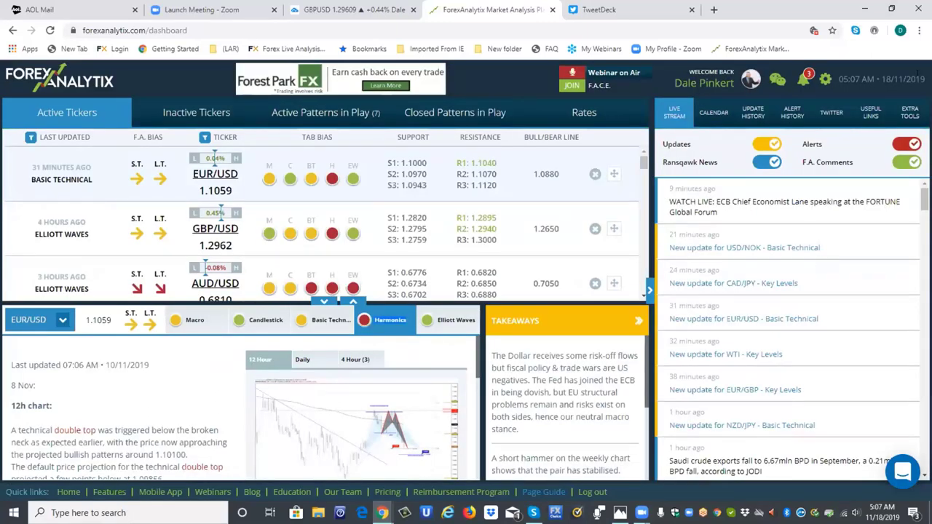
Open the ForexAnalytix chatroom and log in with the ForexAnalytix account.
click(777, 78)
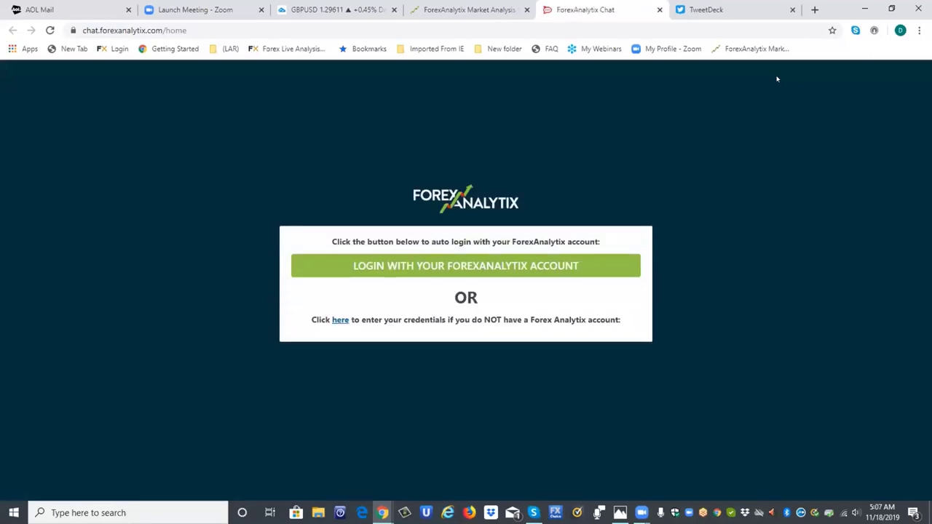
click(522, 266)
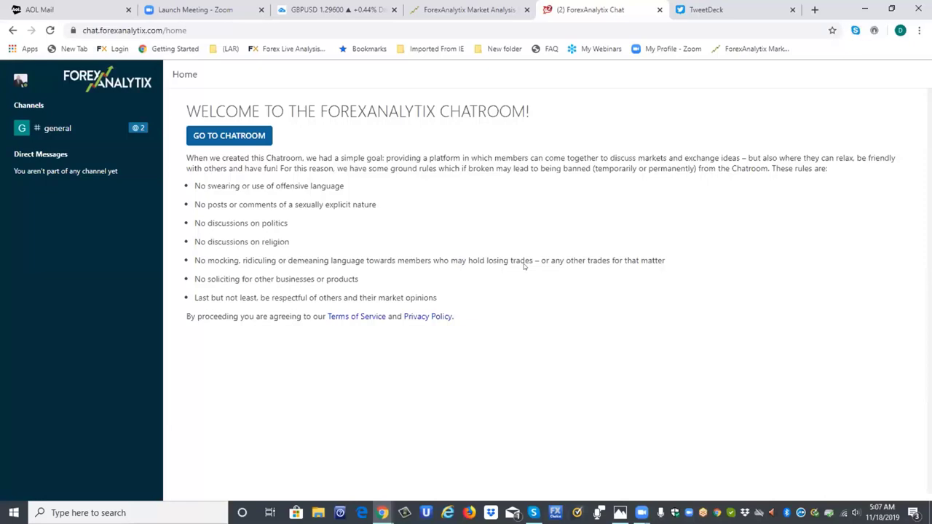
Read the #general chat channel, then return to the GBPUSD TradingView tab.
click(243, 135)
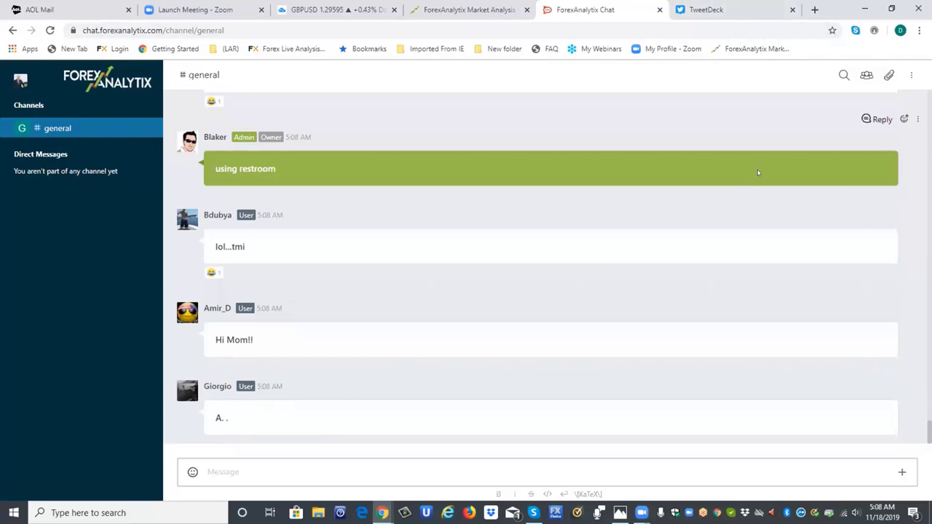
click(309, 14)
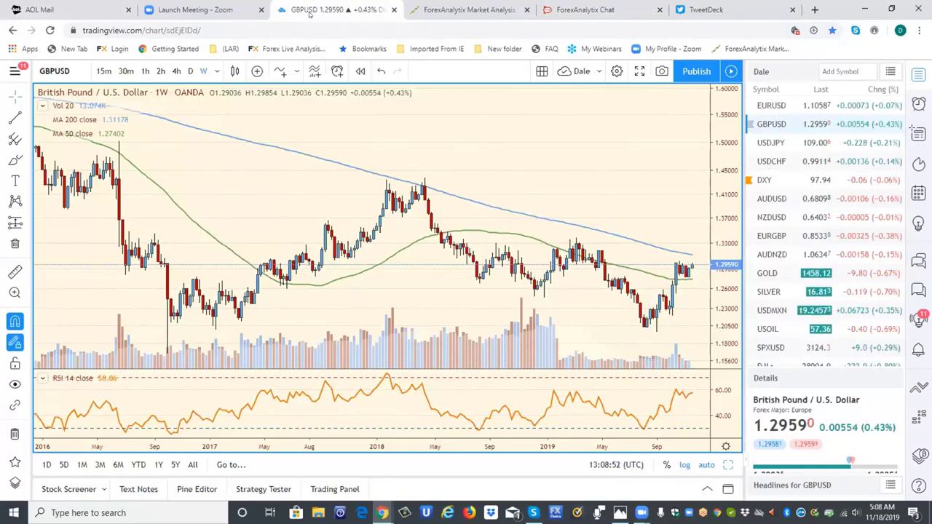
Check USDCHF on daily and 1-hour timeframes, then load the USDJPY daily chart.
click(774, 162)
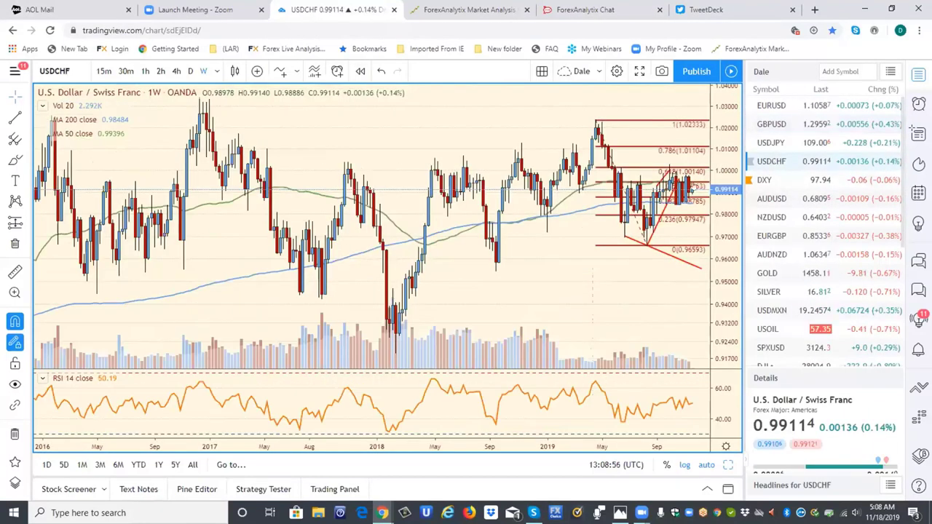
click(189, 73)
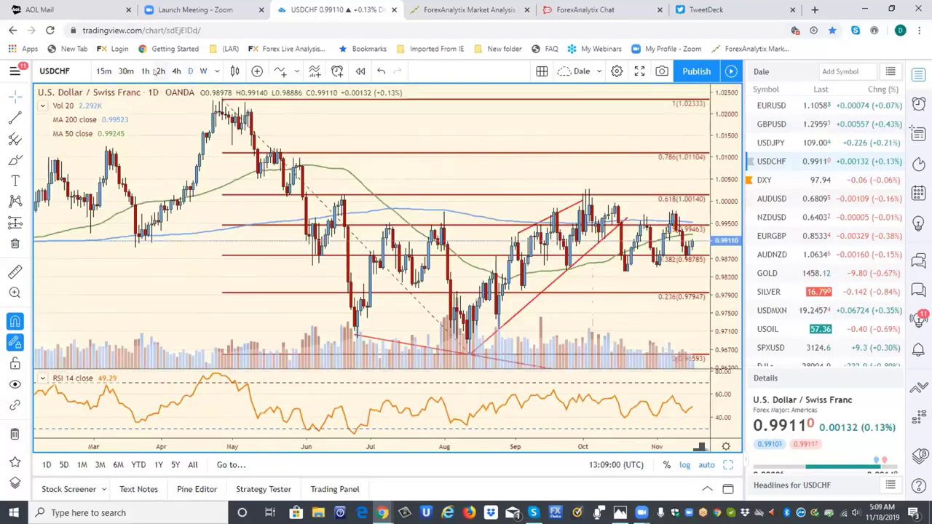
click(145, 72)
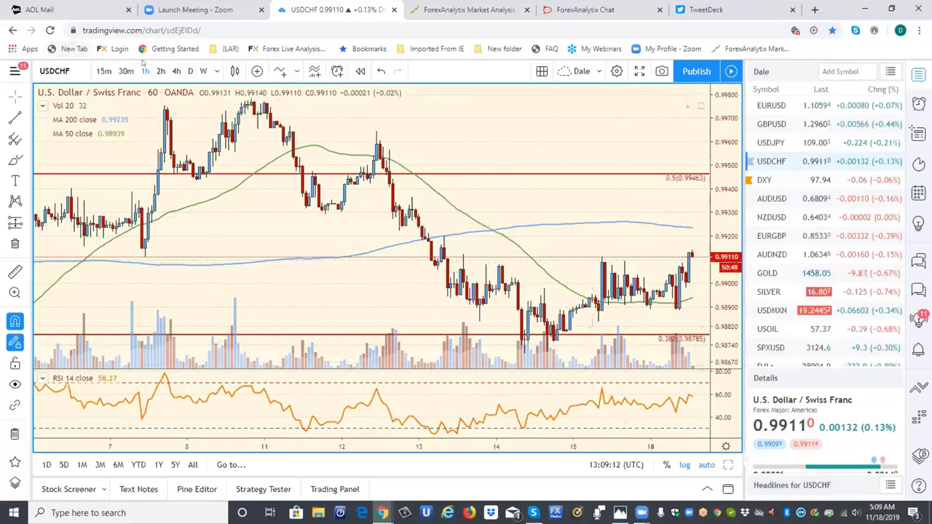
click(190, 71)
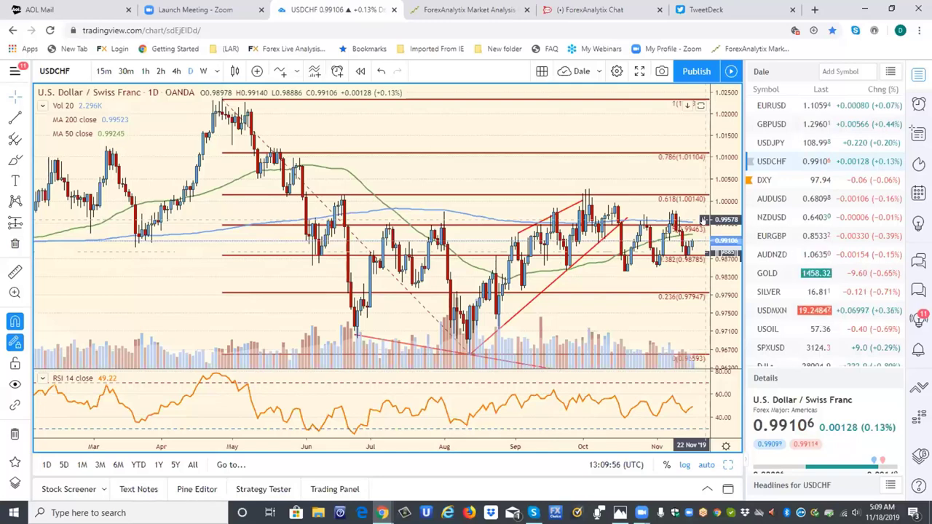
click(778, 140)
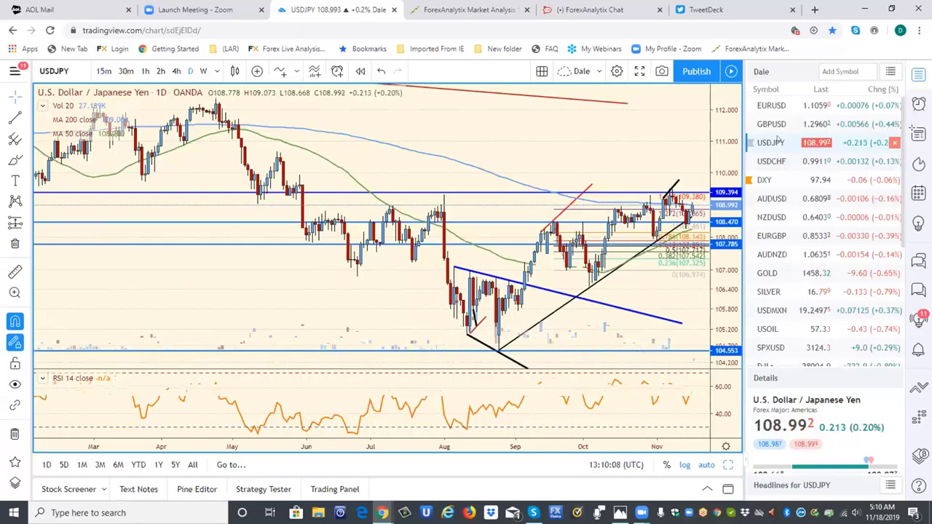
Switch USDJPY to the 4h interval and scroll down the watchlist.
click(176, 71)
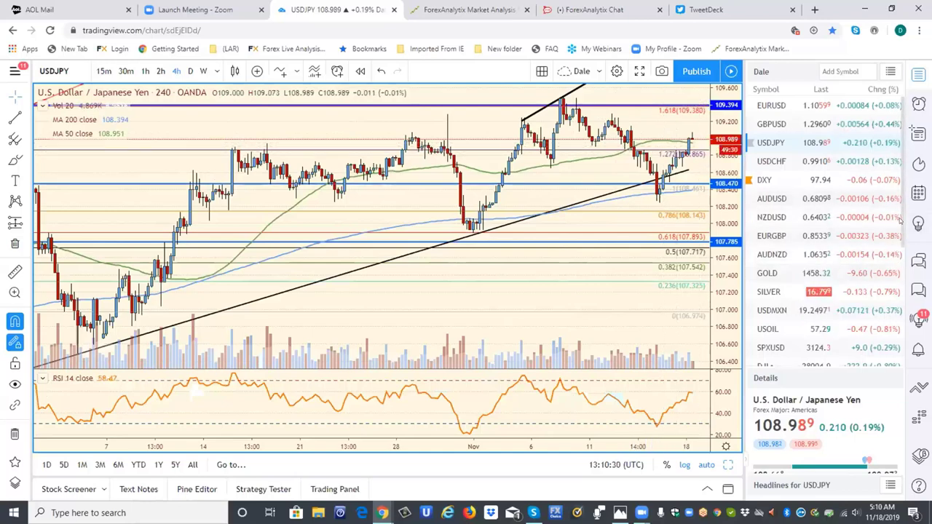
scroll(901, 218, down, 4)
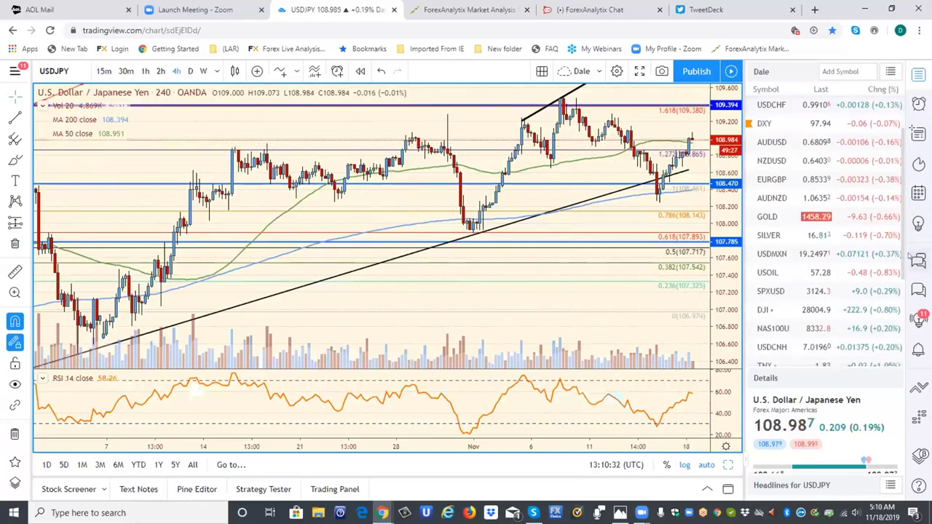
scroll(903, 266, down, 1)
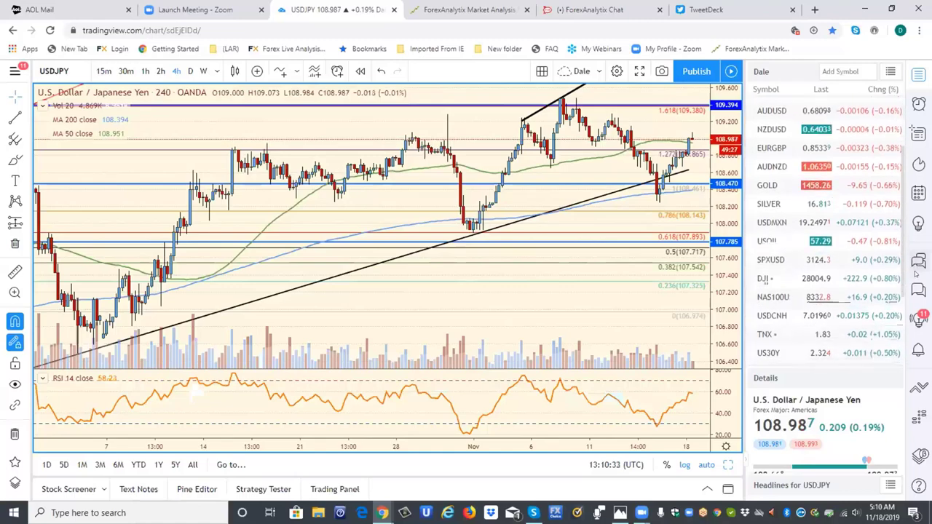
View the TNX 10-year yield on daily candles, then load the SPXUSD chart.
click(762, 328)
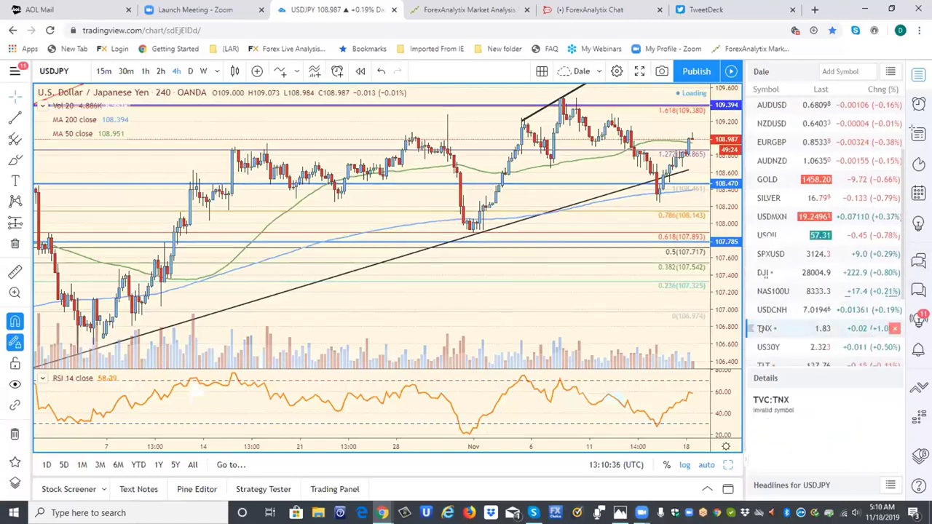
click(190, 71)
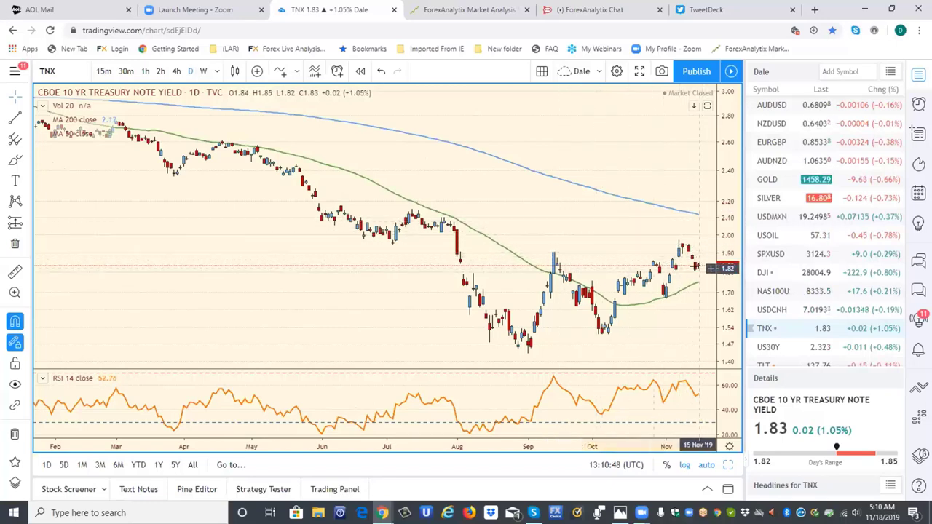
click(776, 262)
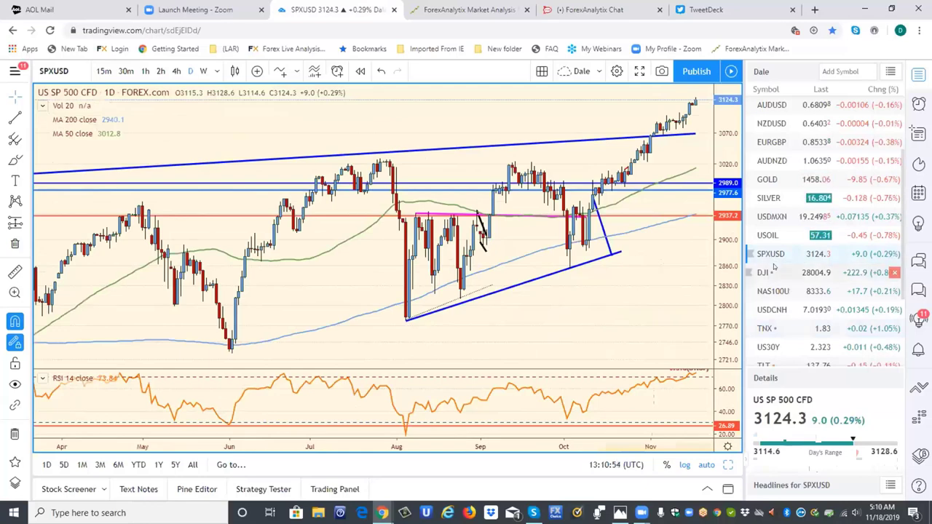
Review the Nasdaq 100 (NAS100) chart, then switch to the daily WTI crude oil (USOIL) chart.
click(771, 291)
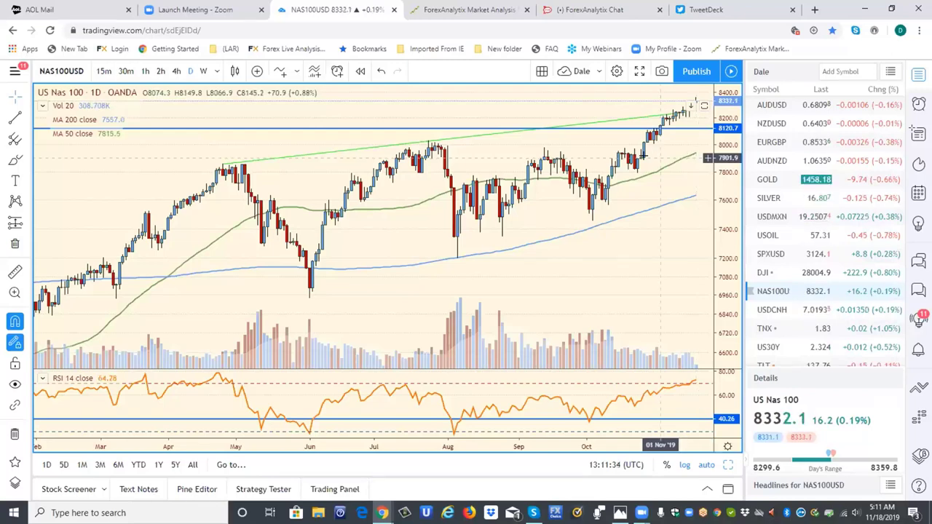
click(769, 235)
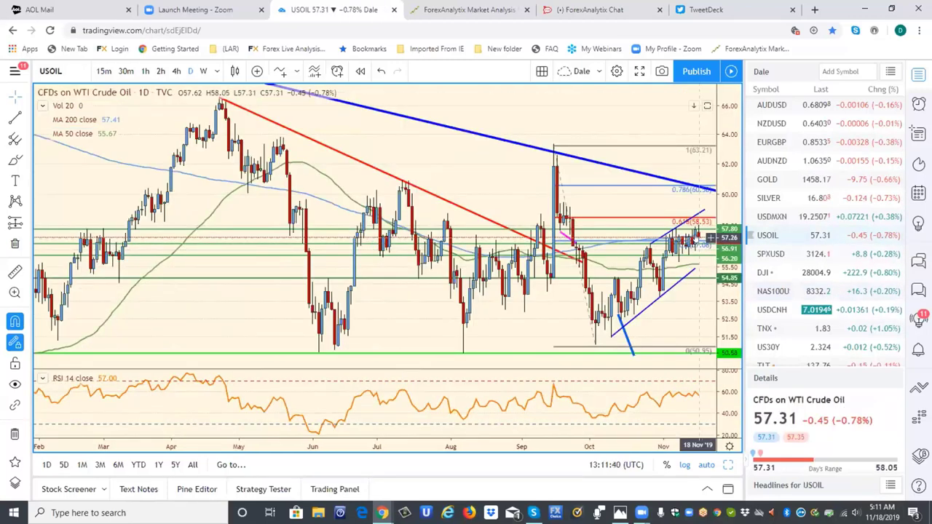
Cycle crude oil through 1h, daily and 4h candles back to daily, and finish the upper channel line.
click(145, 71)
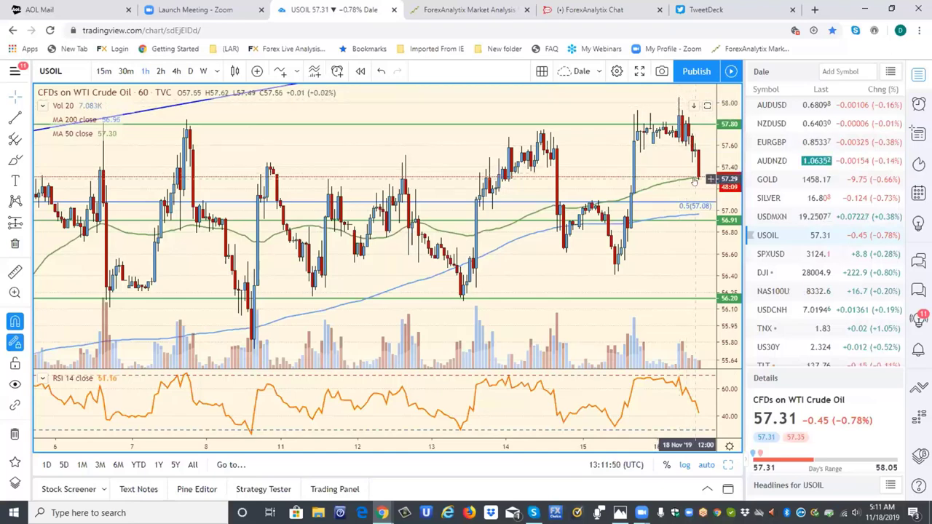
click(190, 71)
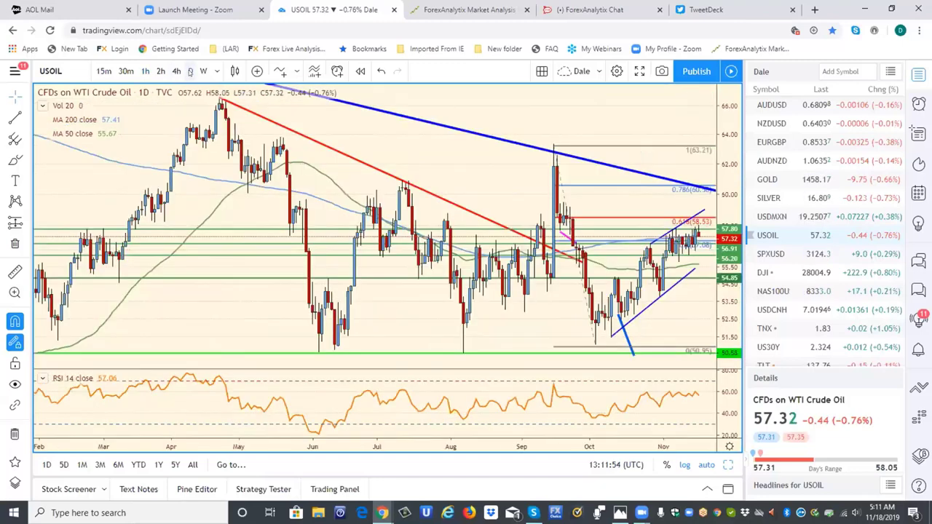
click(177, 72)
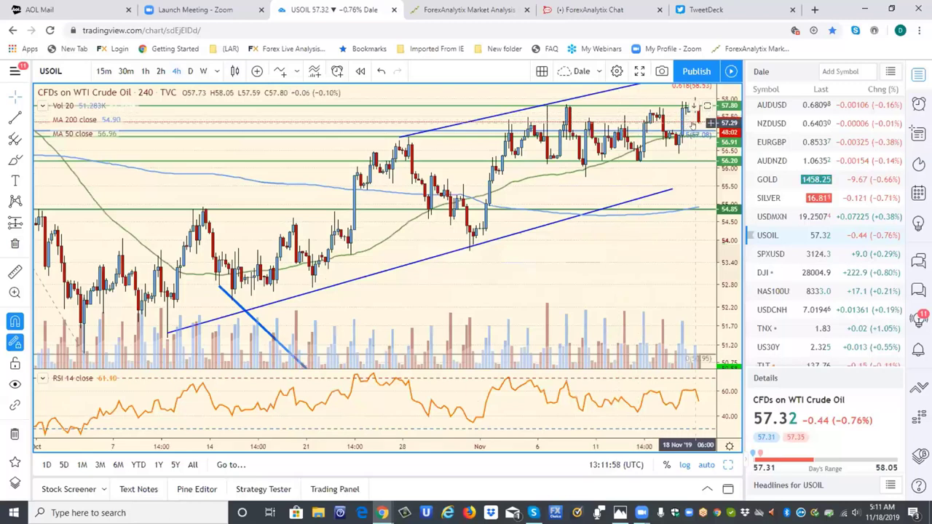
click(189, 72)
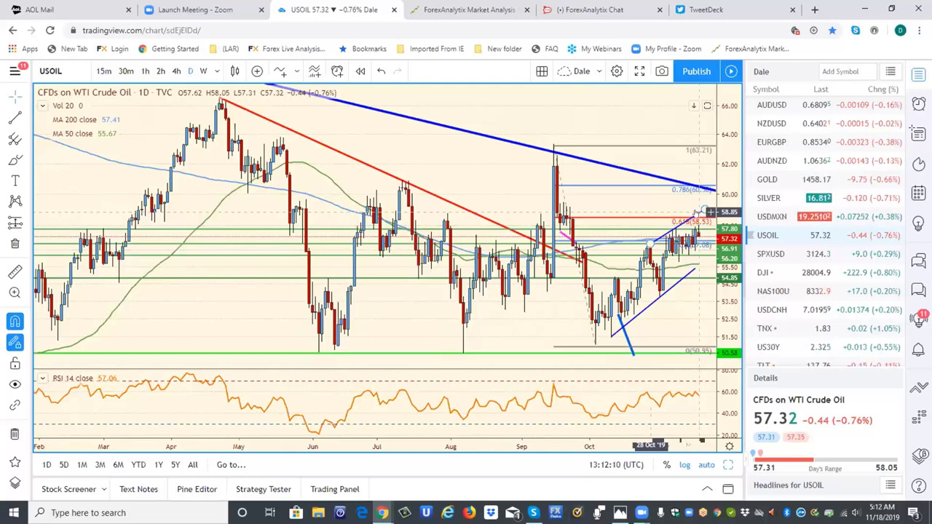
click(702, 212)
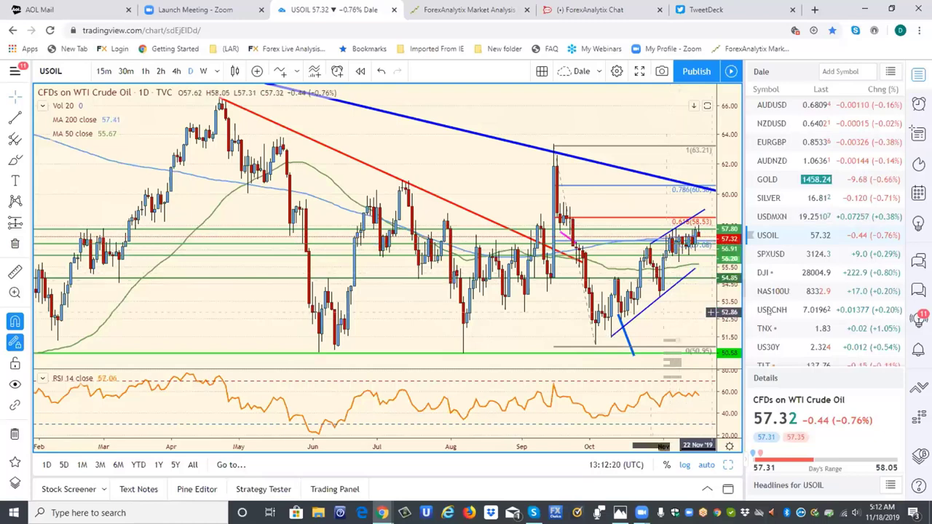
Switch the chart to the S&P 500 CFD (SPXUSD) from the watchlist.
click(774, 253)
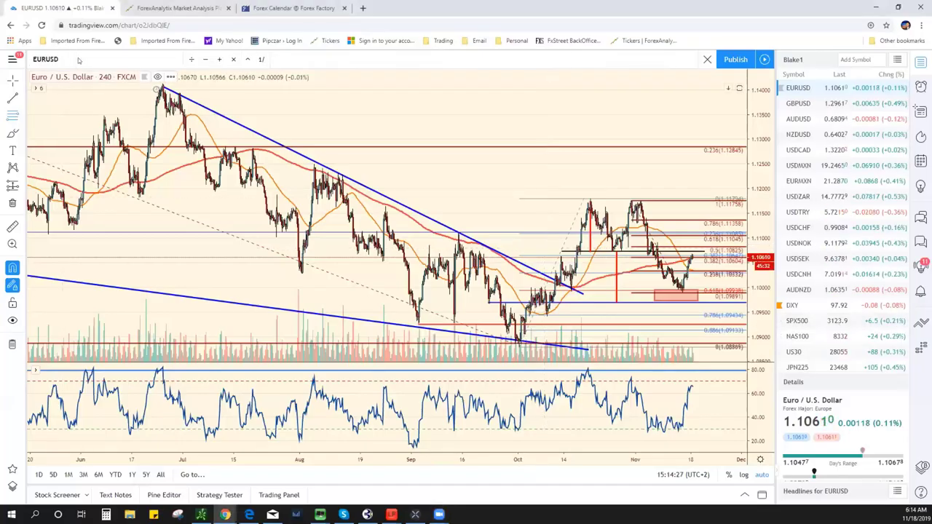
Load the S&P 500 Index chart by searching for SPX.
text(S)
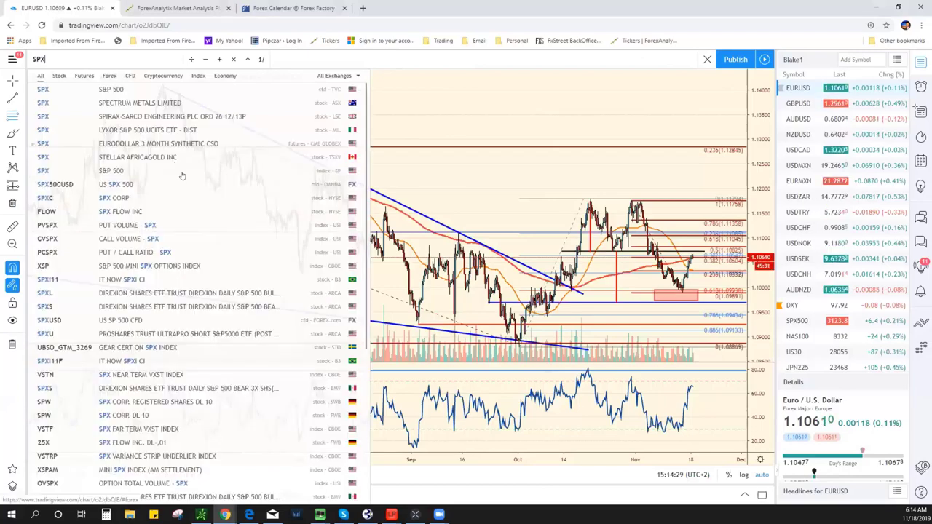
text(PX)
click(202, 170)
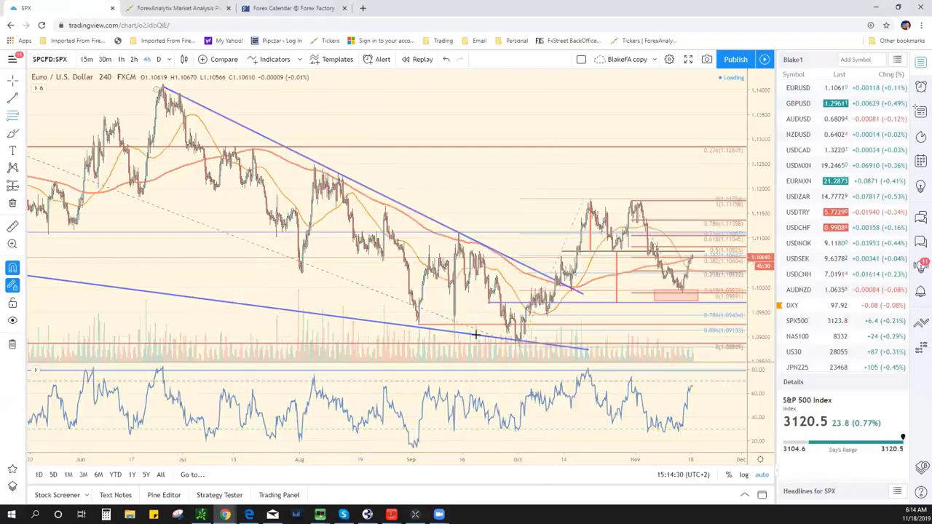
scroll(589, 310, up, 3)
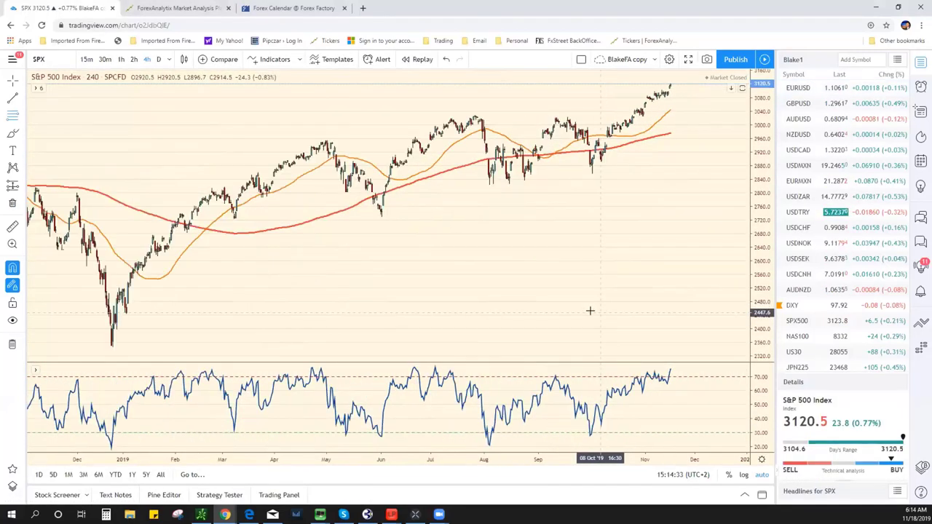
scroll(572, 319, up, 4)
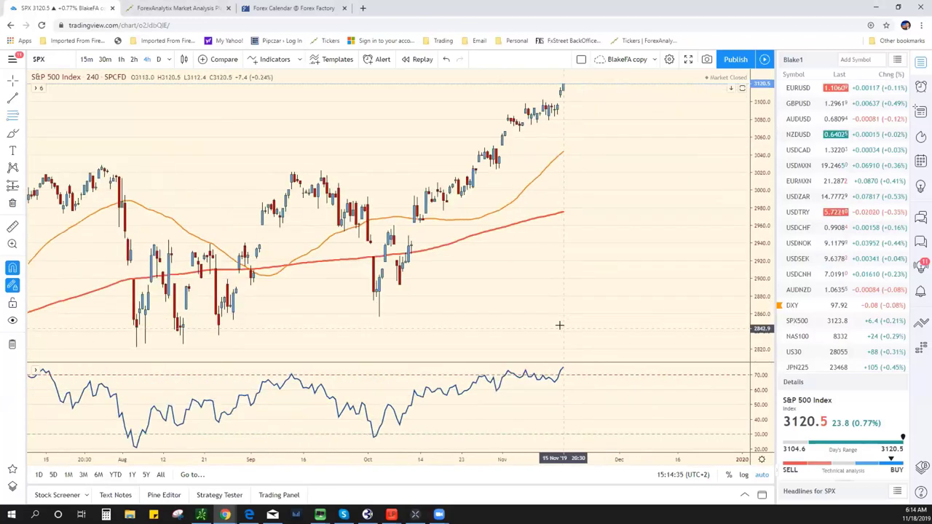
scroll(559, 326, down, 2)
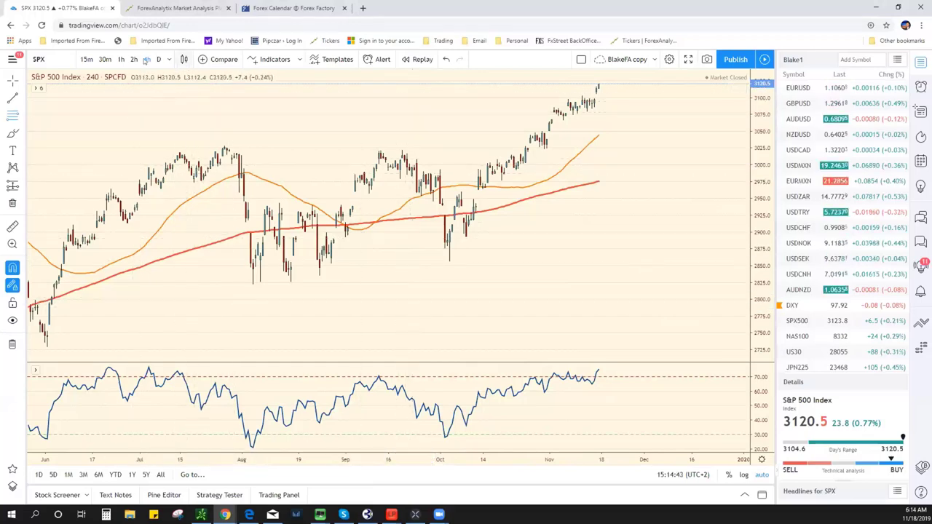
Set the S&P 500 to daily candles, glance at weekly, then return to 1D.
click(159, 59)
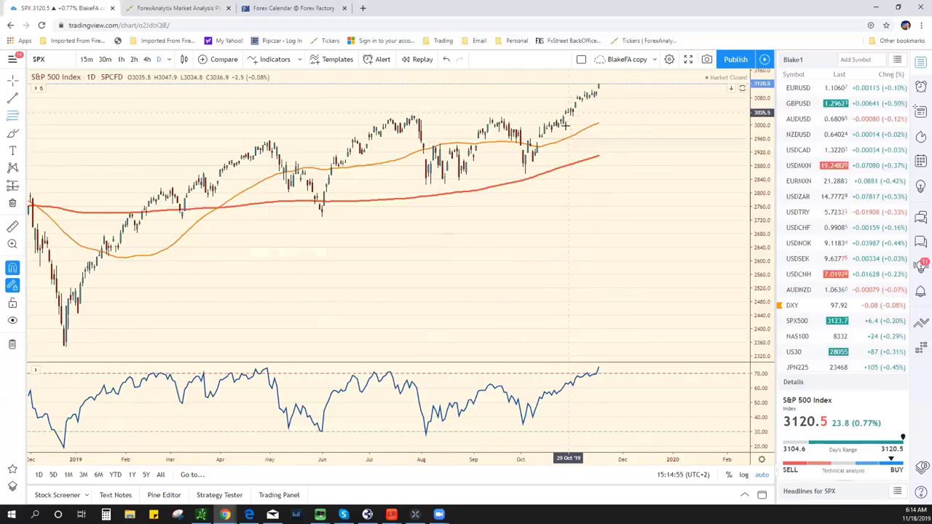
click(168, 59)
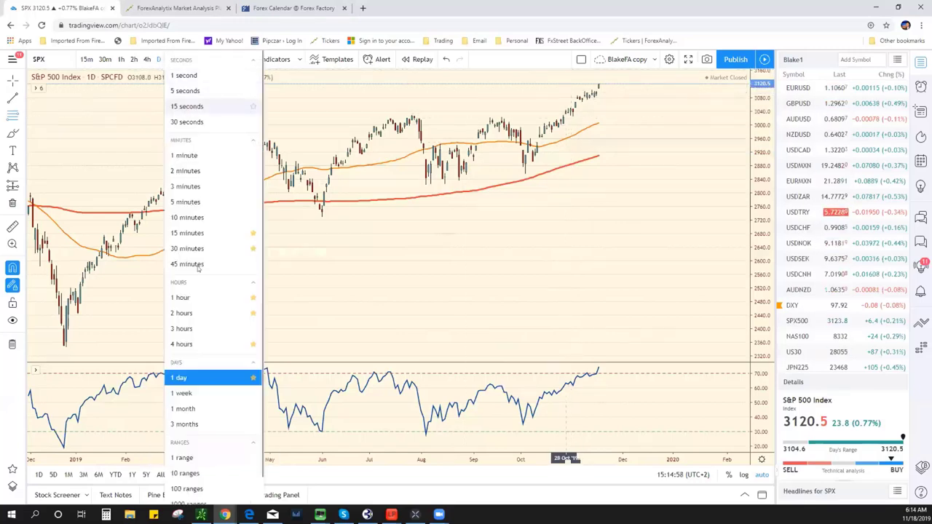
click(188, 395)
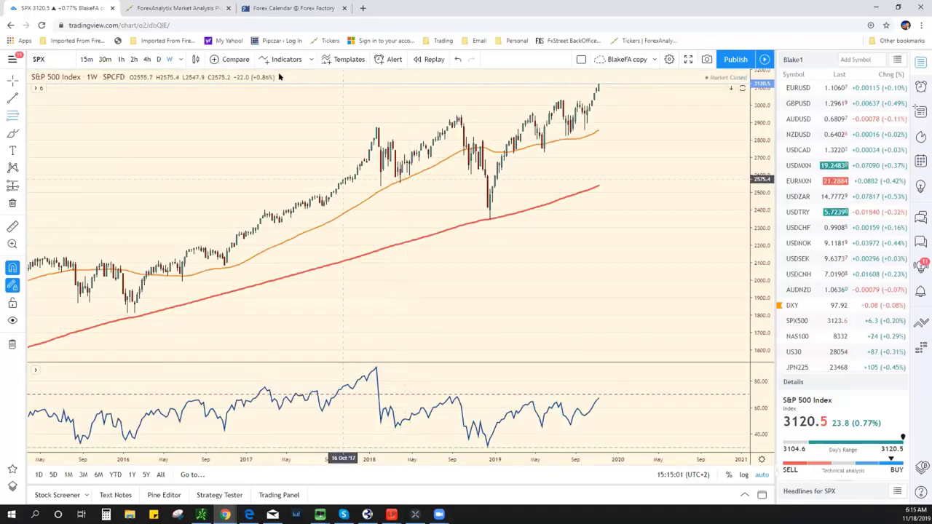
key(d)
key(Return)
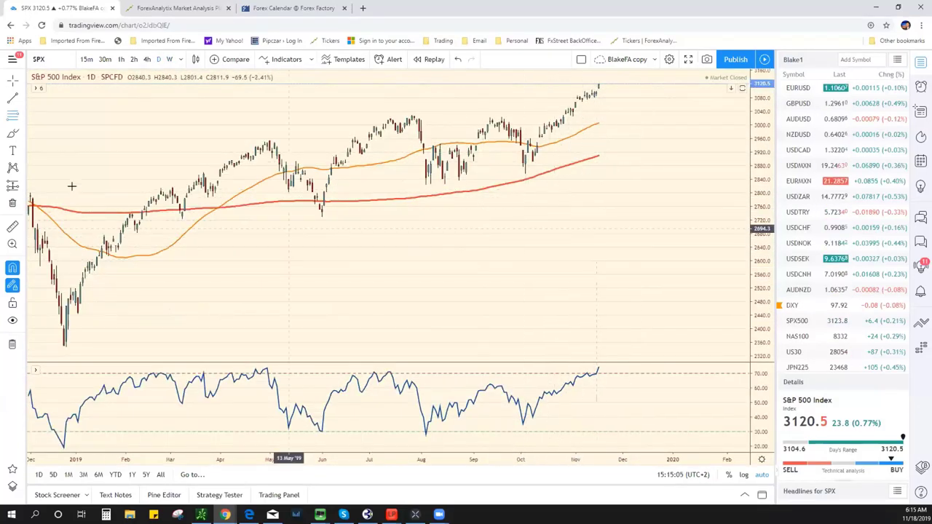
Draw a Fib retracement from the recent swing high to the 2856 low, adding 1.618 and 1.272 levels.
click(22, 115)
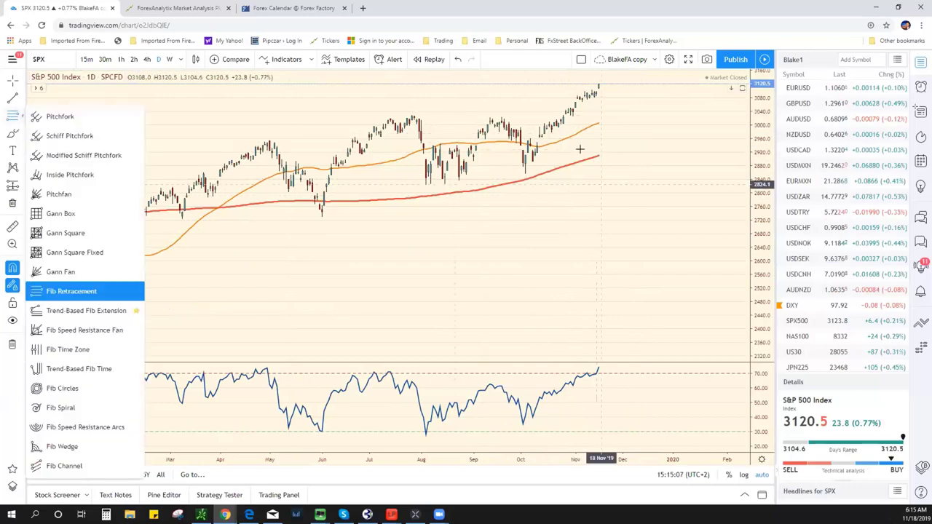
click(501, 117)
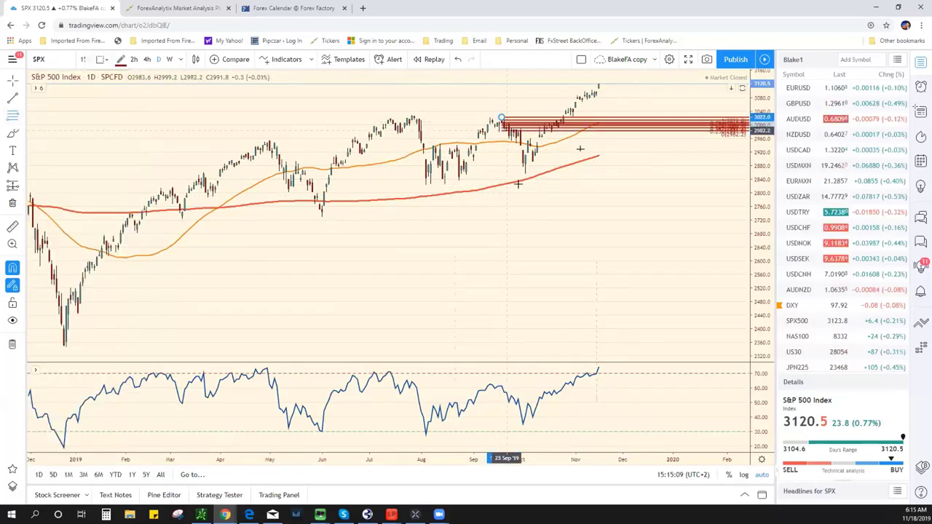
click(525, 173)
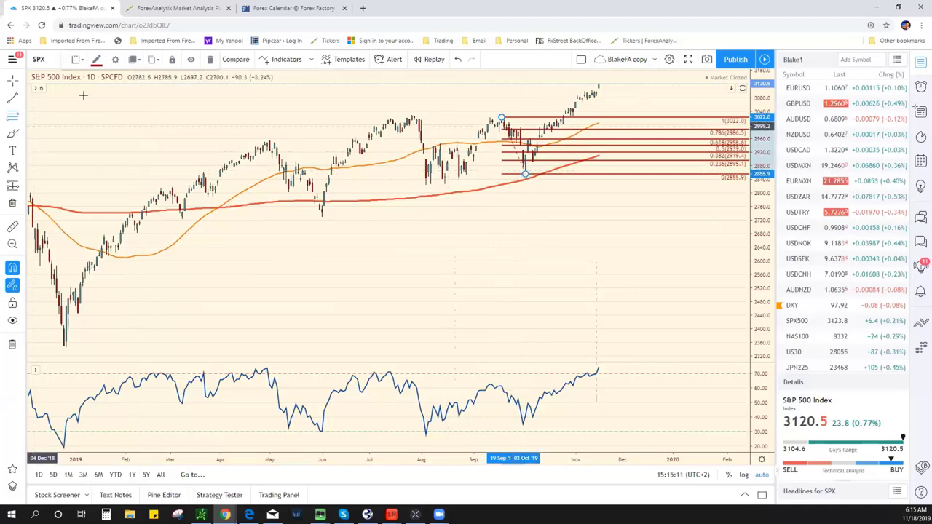
click(77, 59)
click(104, 107)
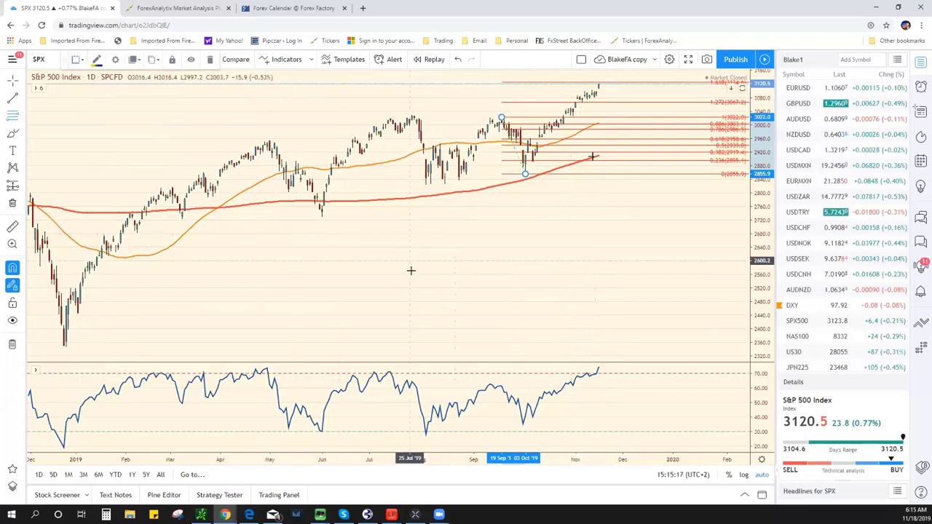
scroll(434, 225, down, 3)
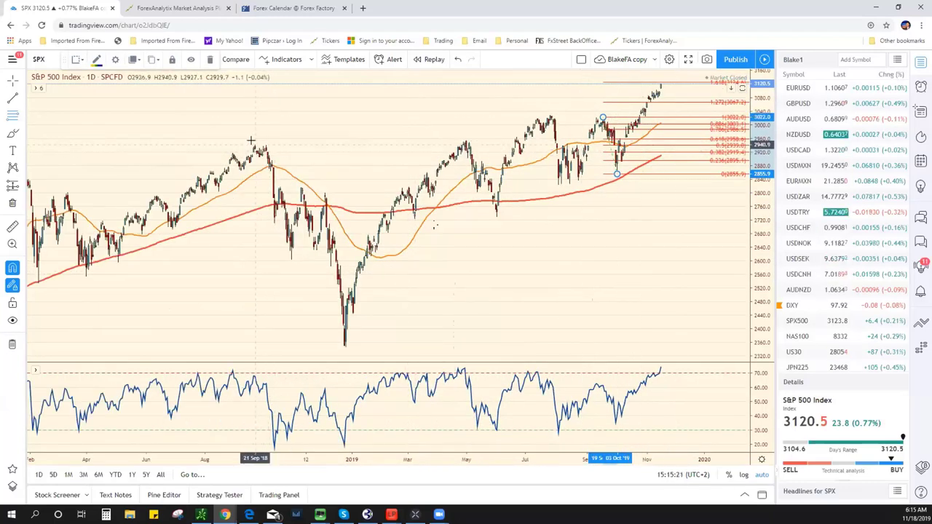
Draw retracements from the Sep '18 high to Dec '18 low and Apr '19 high to May '19 low.
click(261, 166)
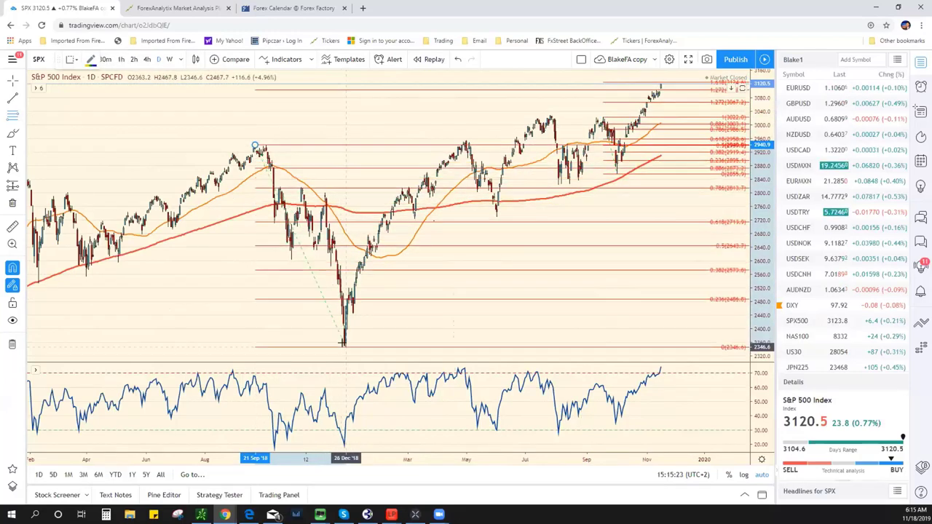
click(343, 343)
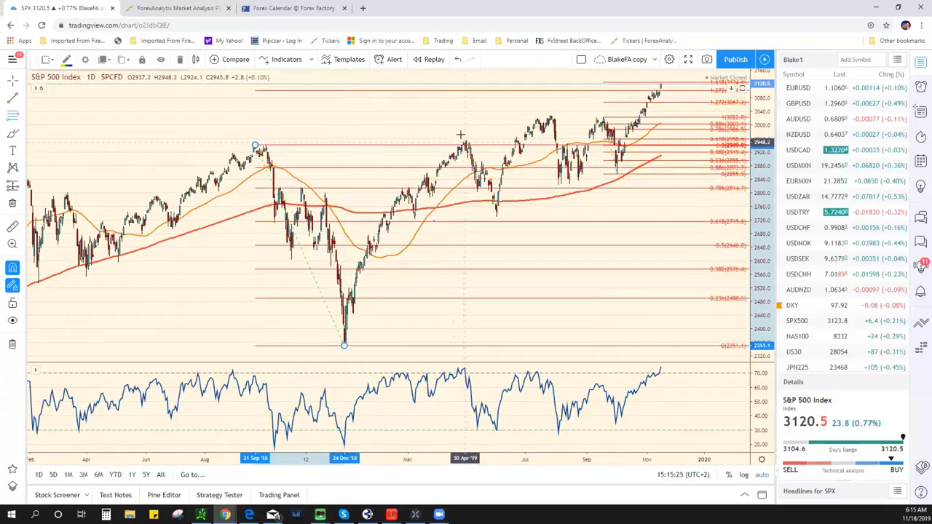
click(465, 143)
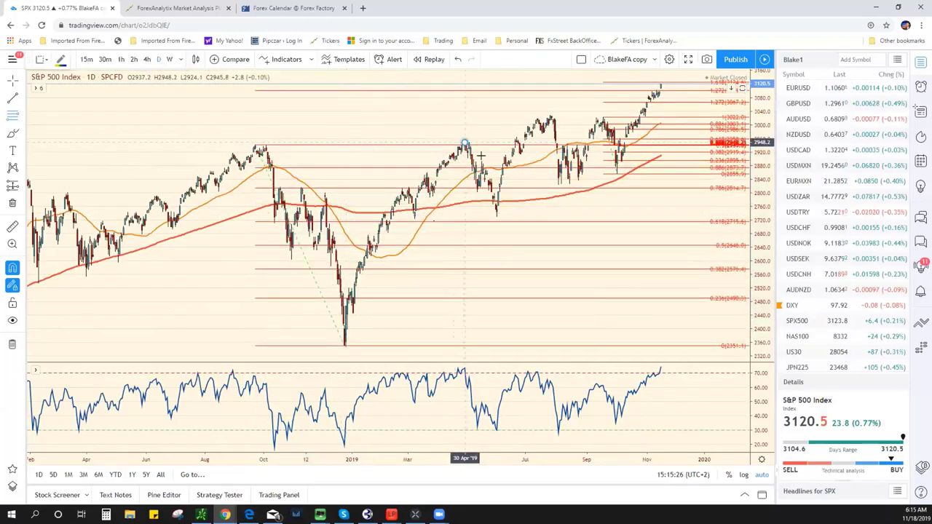
click(496, 211)
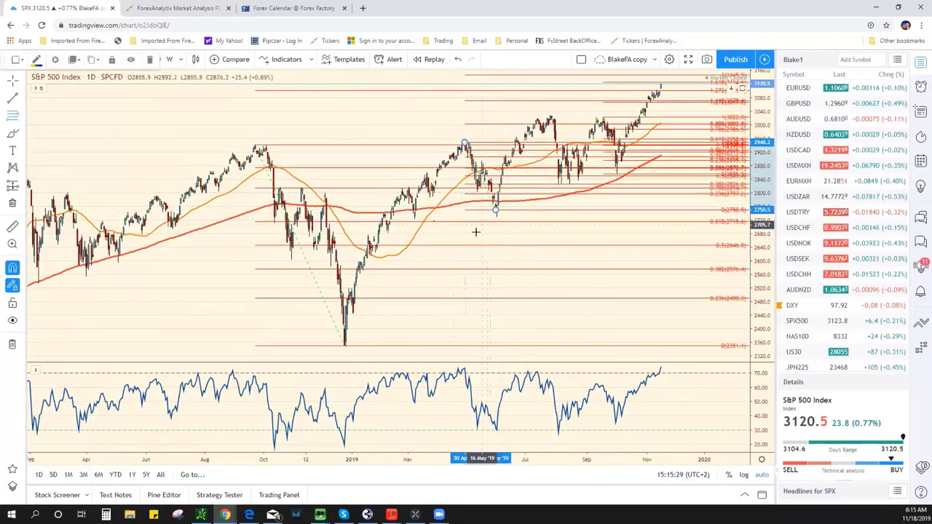
scroll(534, 220, up, 2)
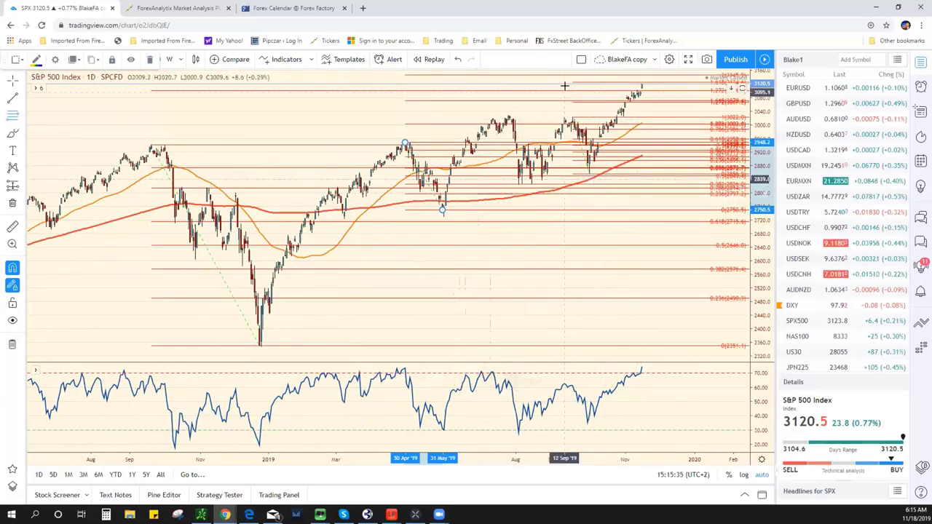
Delete an unwanted drawing and draw a retracement from the recent swing high to the August low.
right_click(403, 144)
click(431, 274)
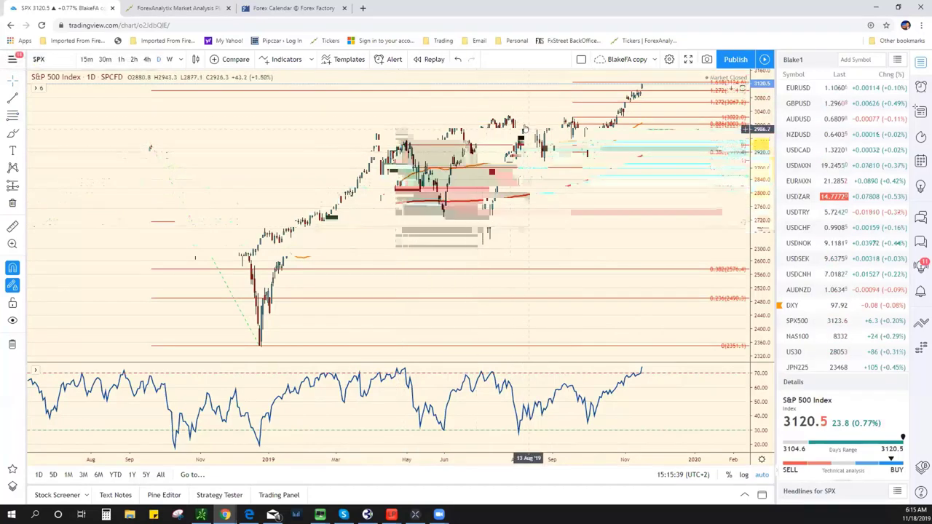
click(12, 115)
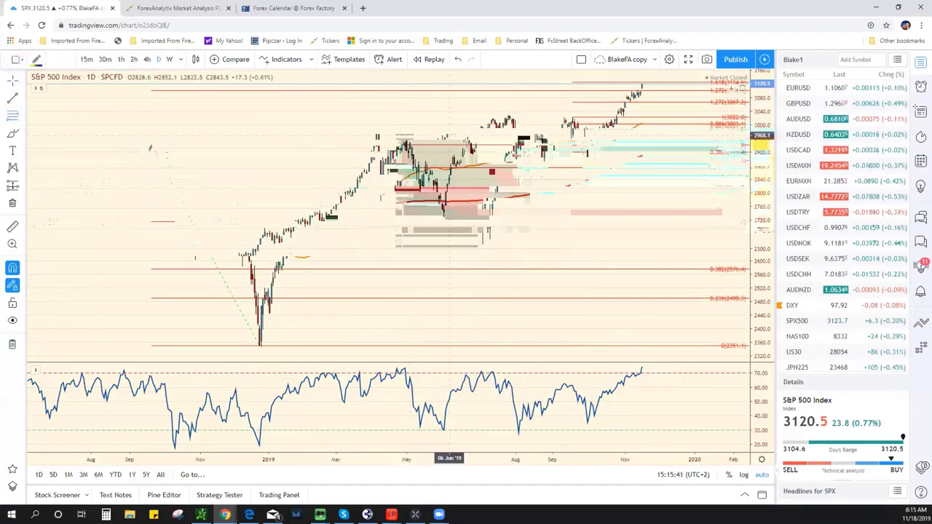
click(508, 116)
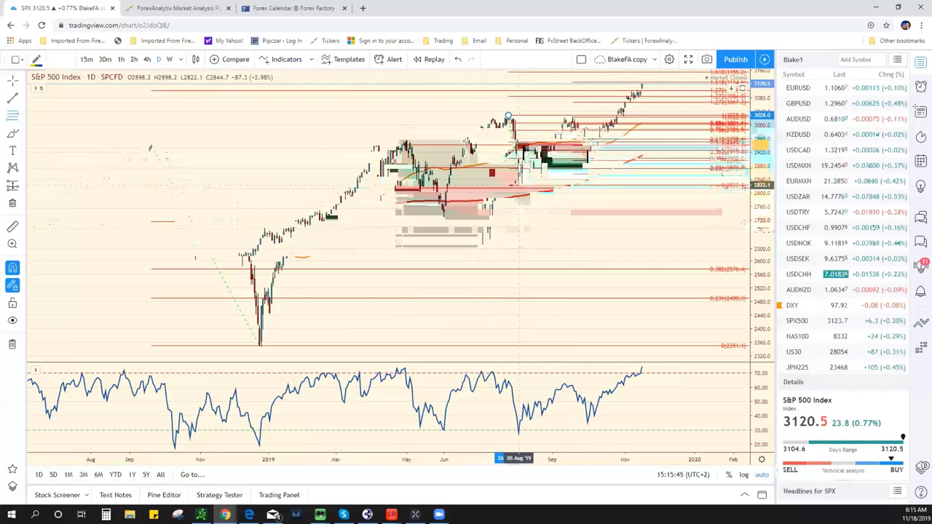
click(521, 184)
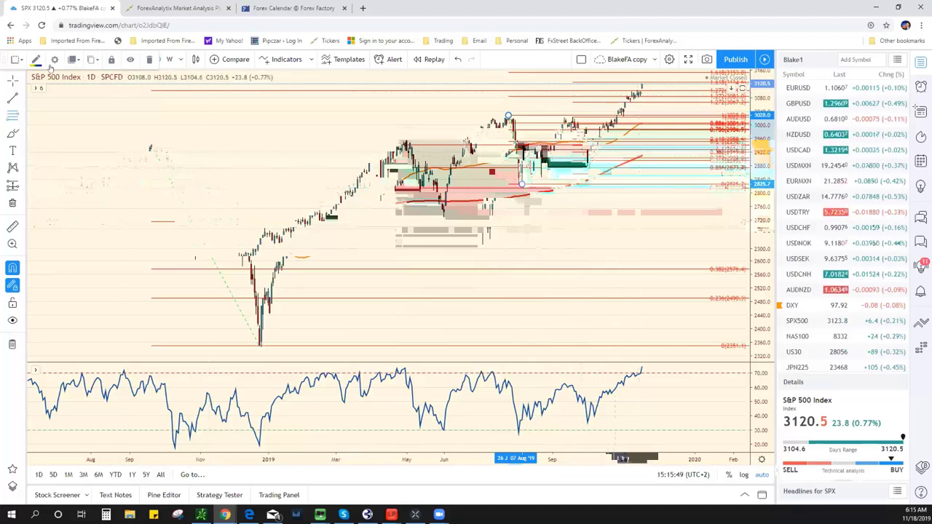
Apply the FABlake1-17 template to the newest retracement and reset the price scale to fit.
click(18, 59)
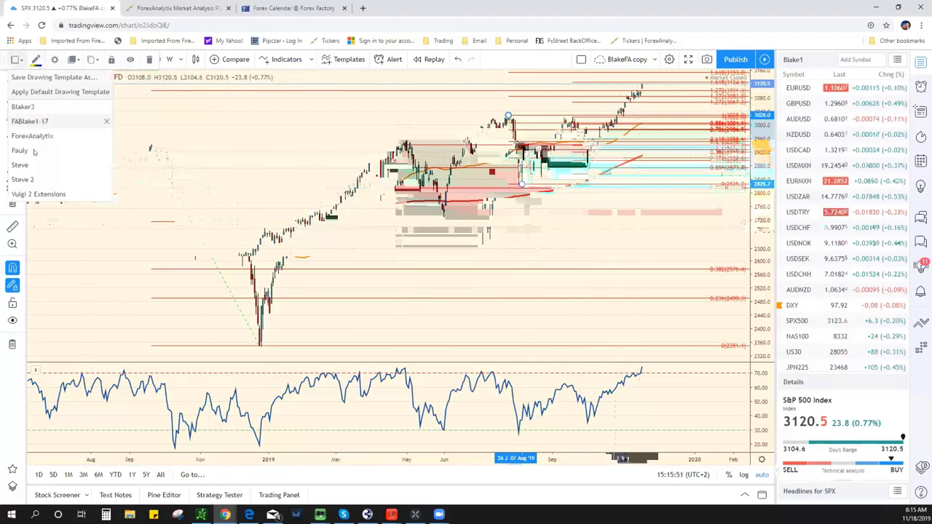
click(57, 121)
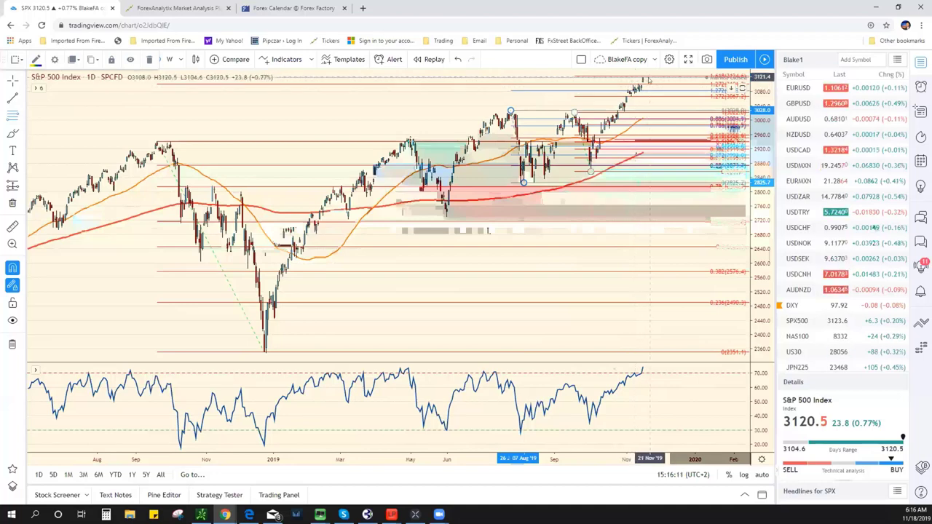
double_click(758, 131)
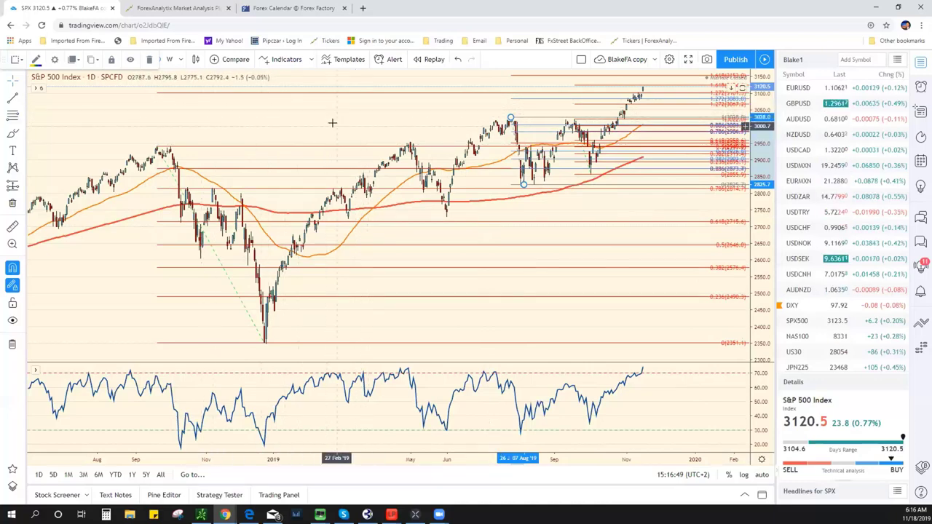
Browse the Volume Profile and Favorites lists in the indicators library.
click(280, 59)
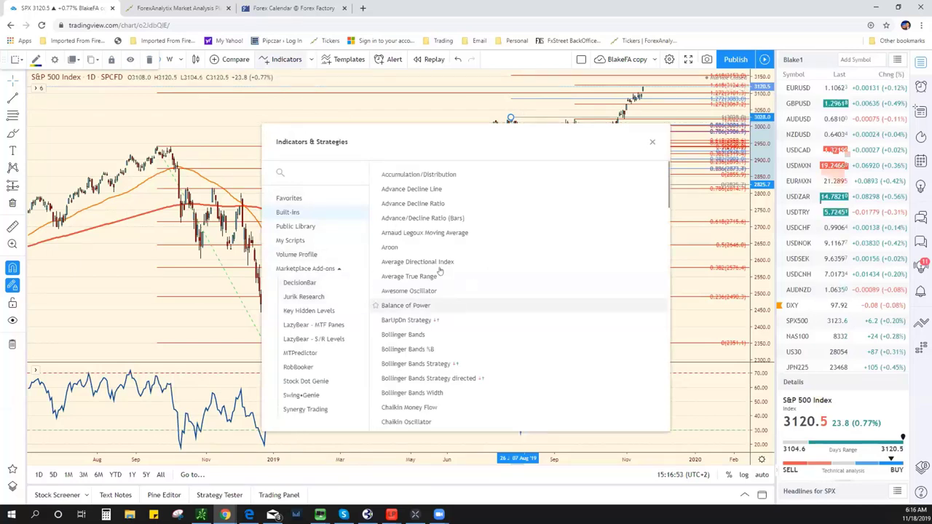
click(297, 254)
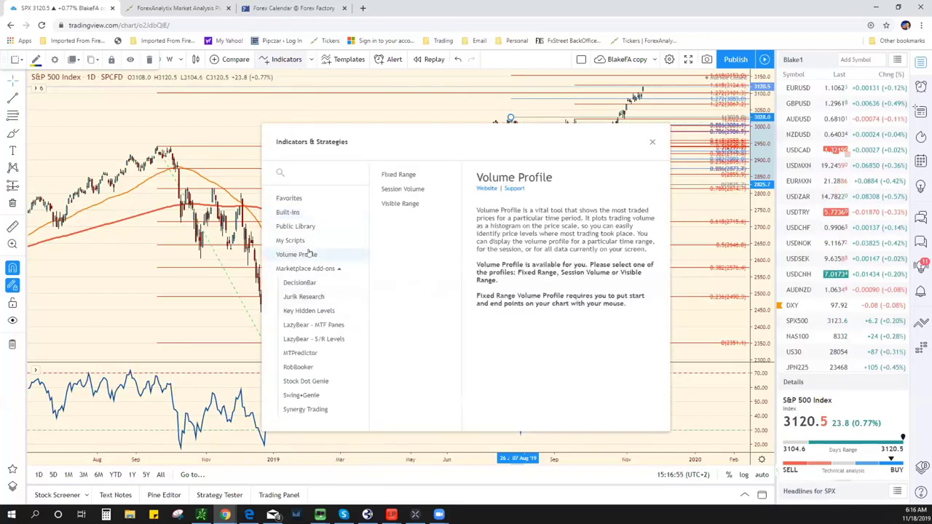
click(300, 199)
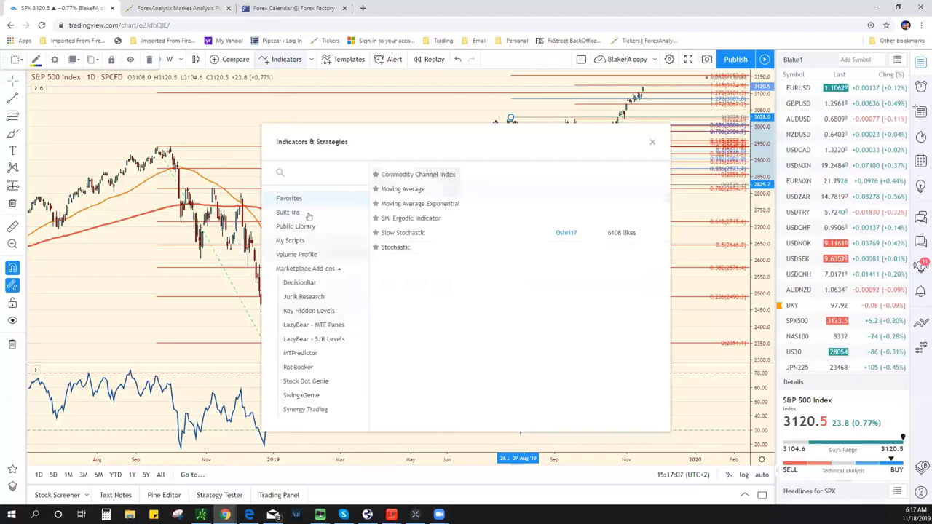
click(652, 142)
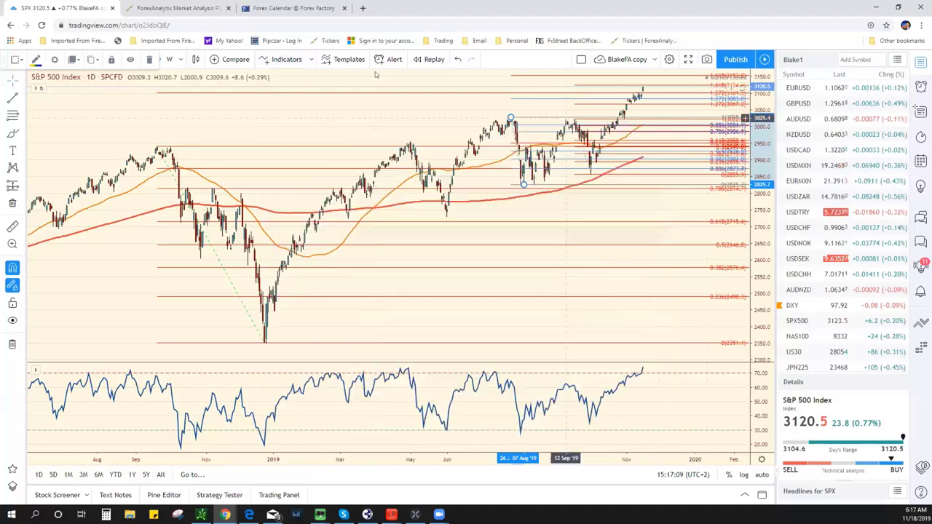
Add the SMI Ergodic Indicator and a built-in indicator, apparently Volume, to the SPX chart.
click(286, 59)
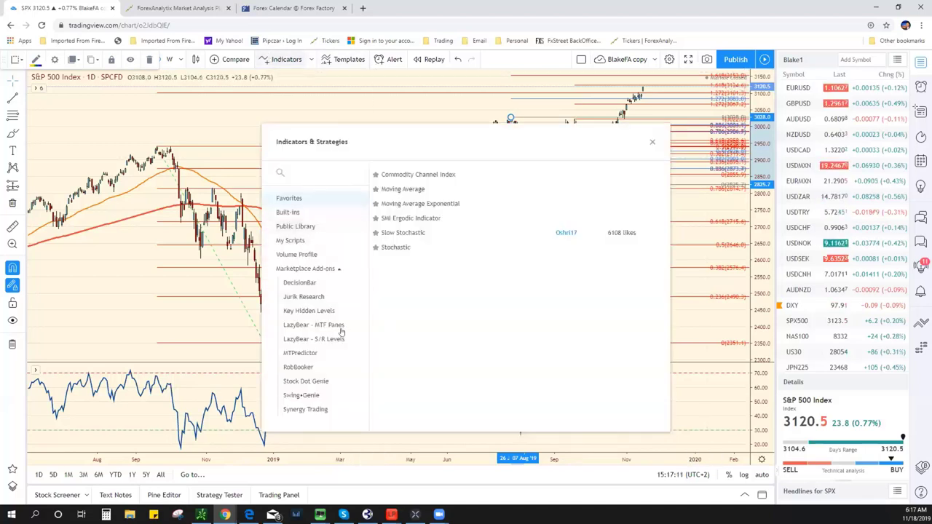
click(419, 219)
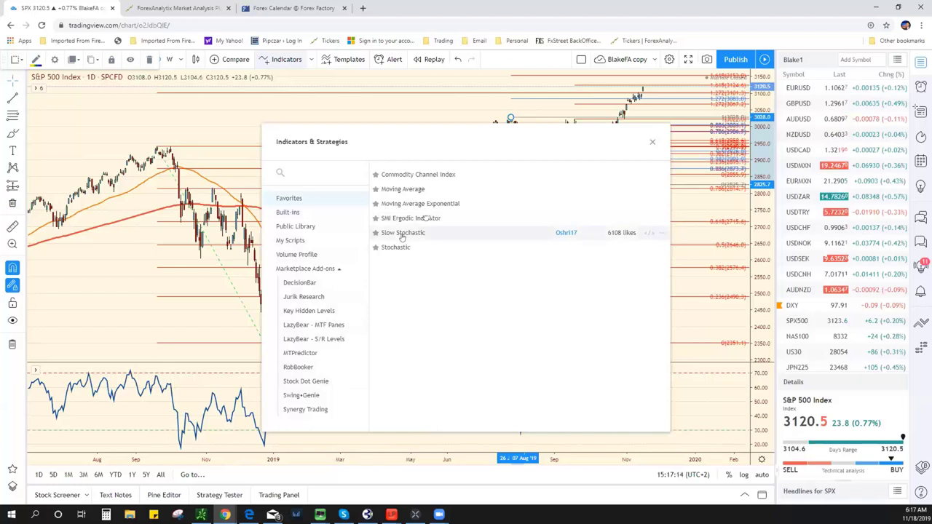
click(298, 212)
scroll(525, 302, down, 5)
scroll(524, 308, down, 10)
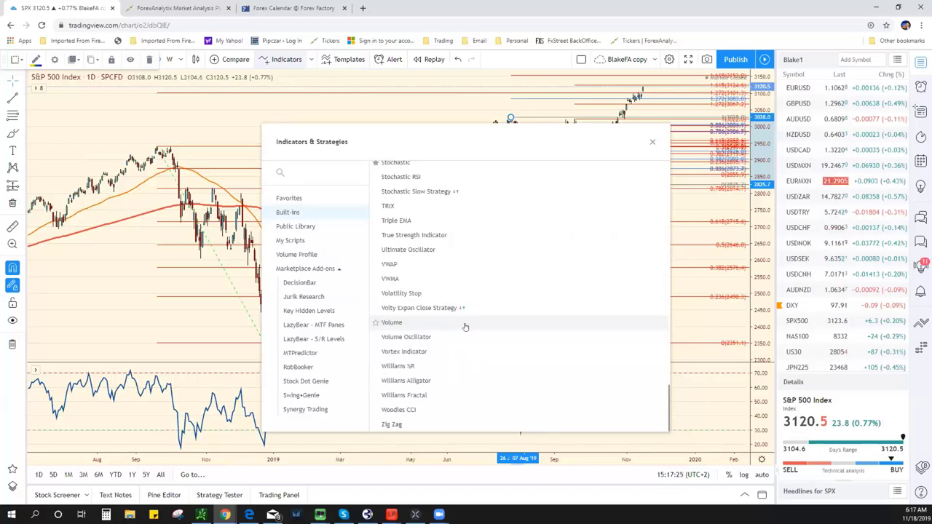
drag(464, 130, 551, 136)
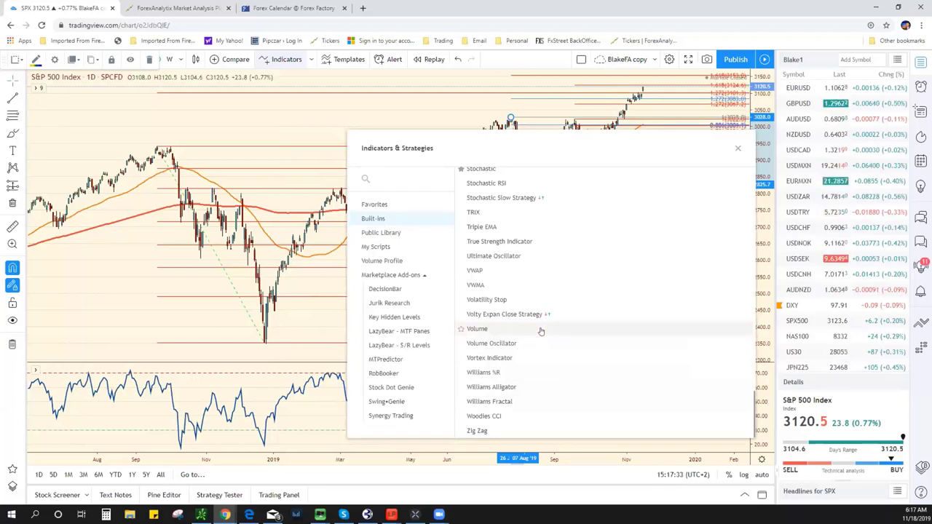
click(738, 148)
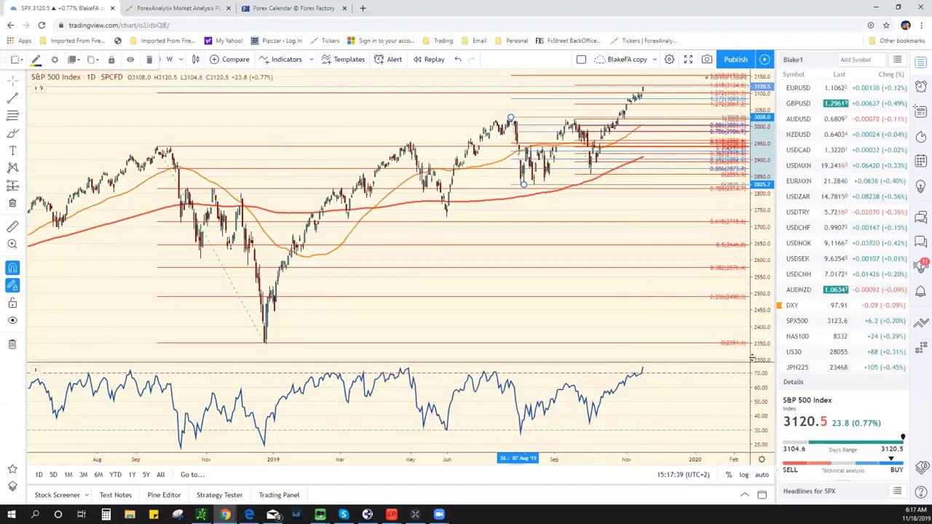
Enlarge the price pane above the RSI and zoom the daily S&P 500 slightly closer.
drag(743, 396, 750, 371)
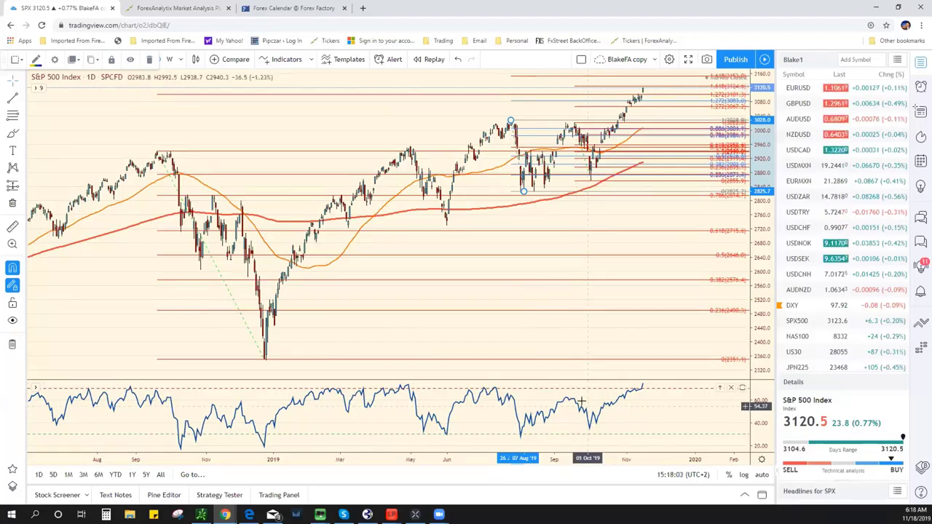
scroll(420, 303, down, 3)
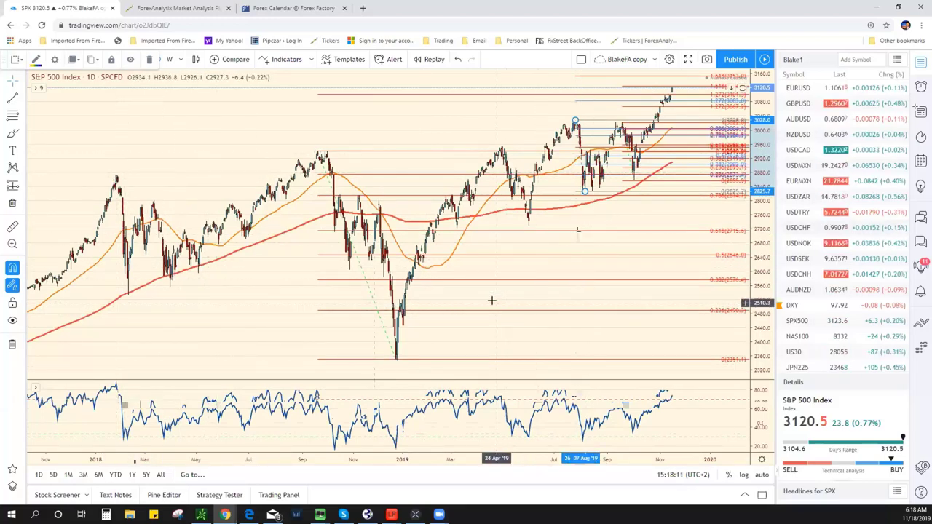
scroll(496, 301, up, 1)
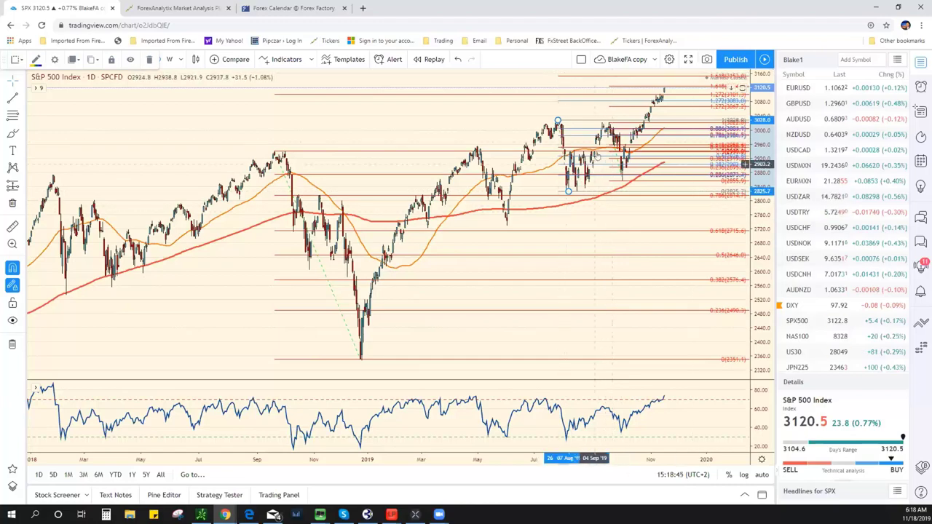
Switch to the FXCM SPX500 chart and zoom until history back to Aug 2018 shows.
click(797, 321)
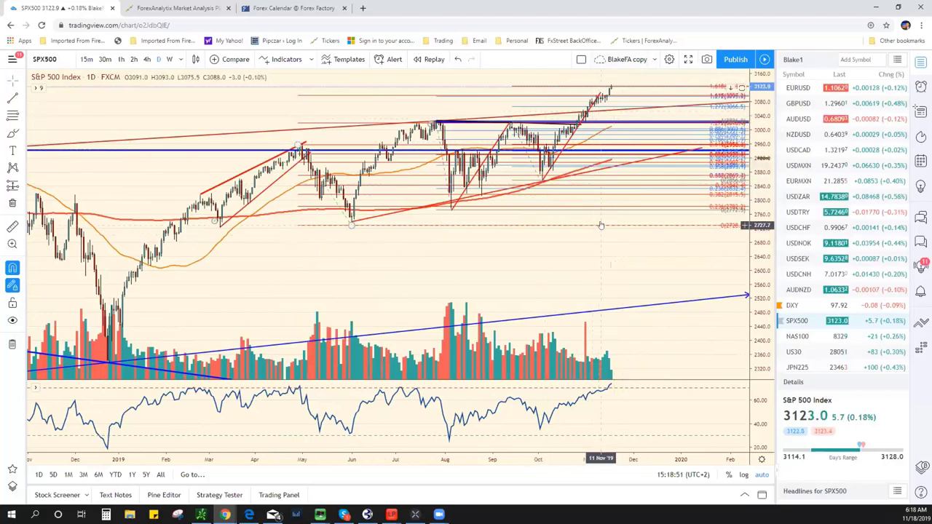
scroll(599, 225, up, 3)
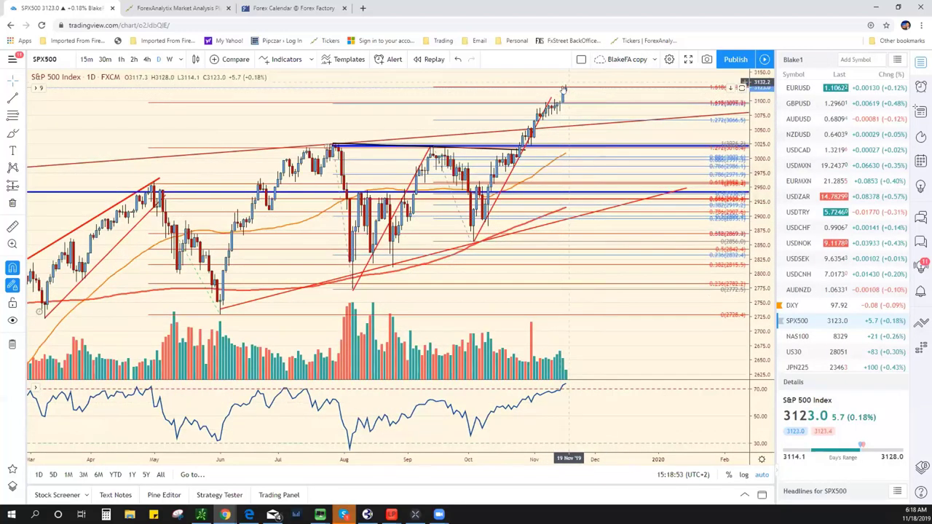
scroll(561, 98, down, 2)
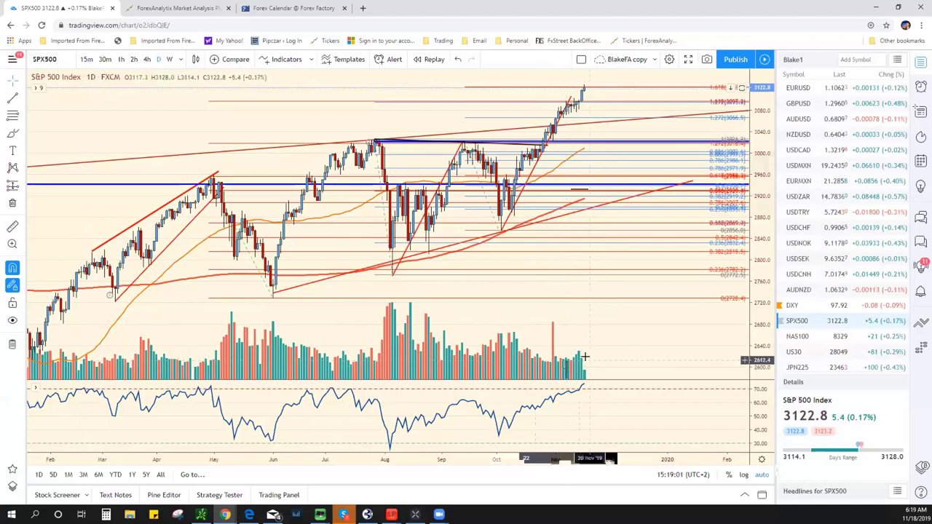
scroll(568, 359, down, 3)
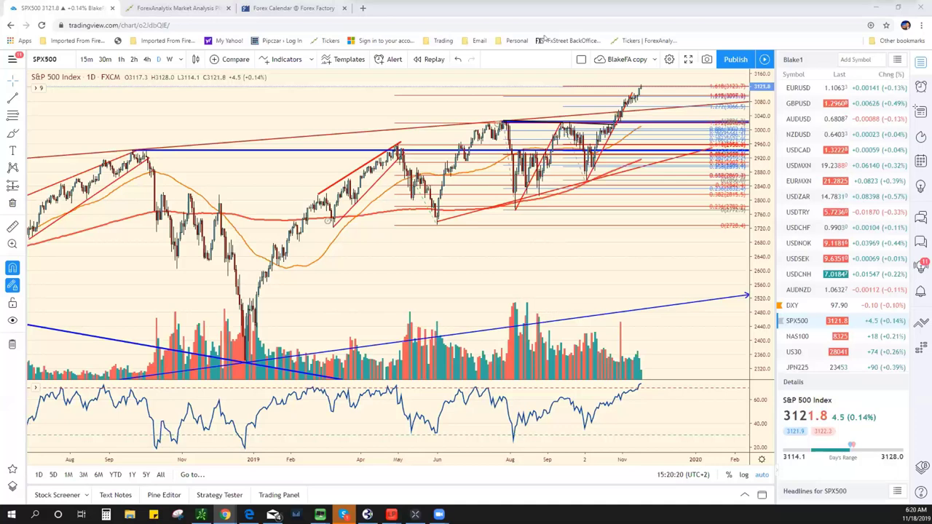
In a maximized Twitter window, open the latest tweet on the pessimistic Beijing trade-deal mood.
key(alt+Tab)
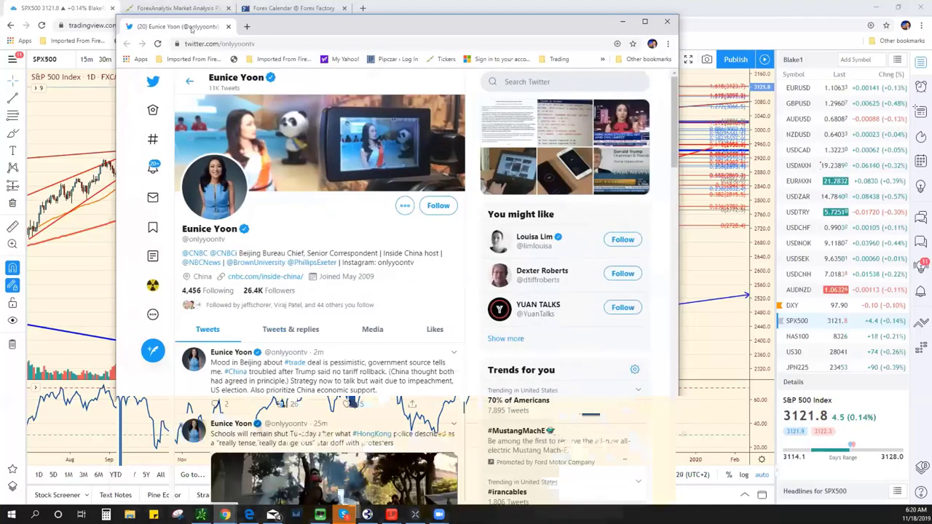
double_click(219, 28)
scroll(507, 348, down, 1)
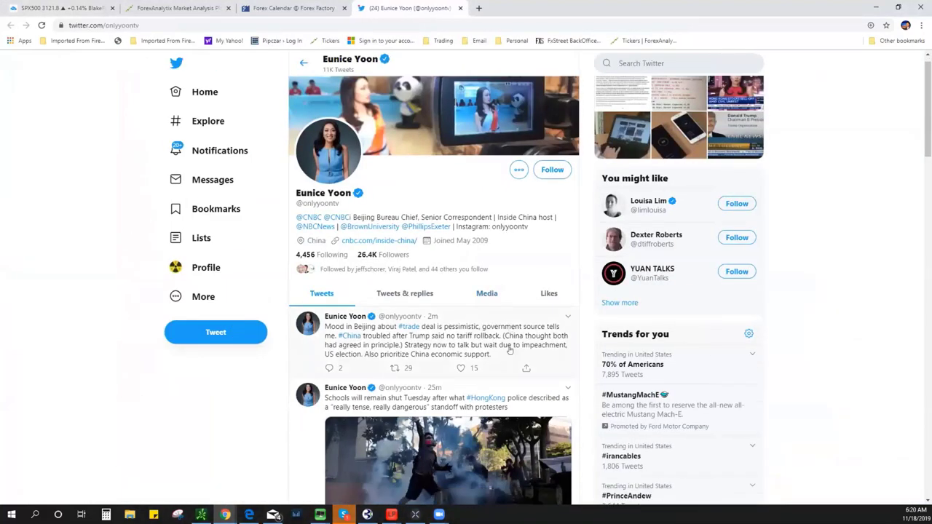
click(470, 300)
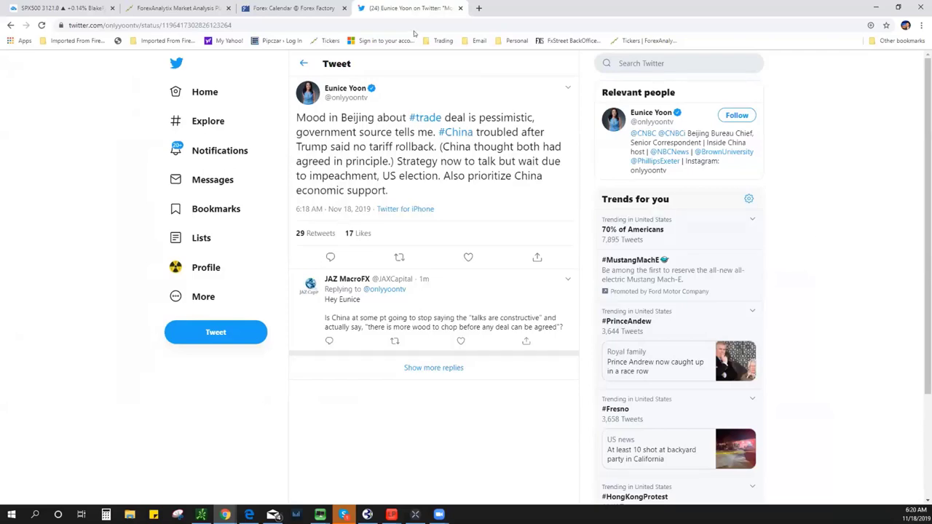
click(62, 8)
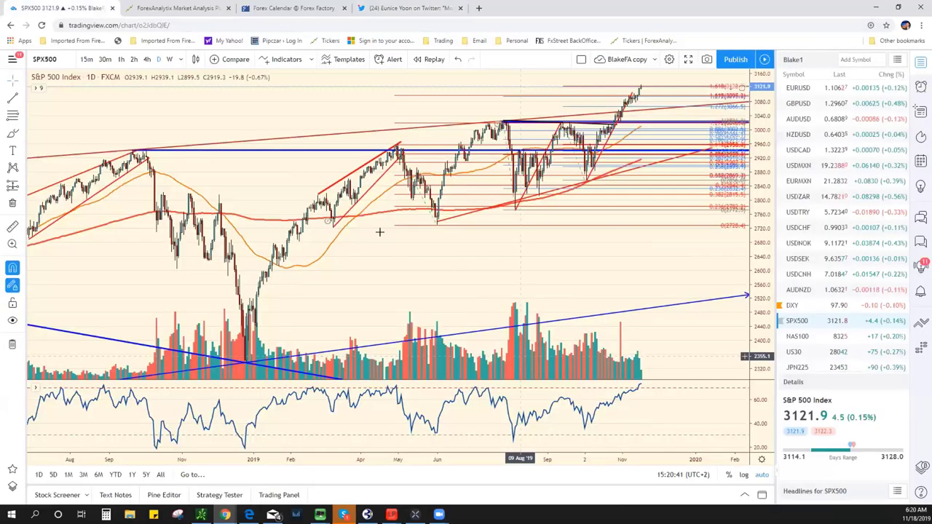
click(87, 60)
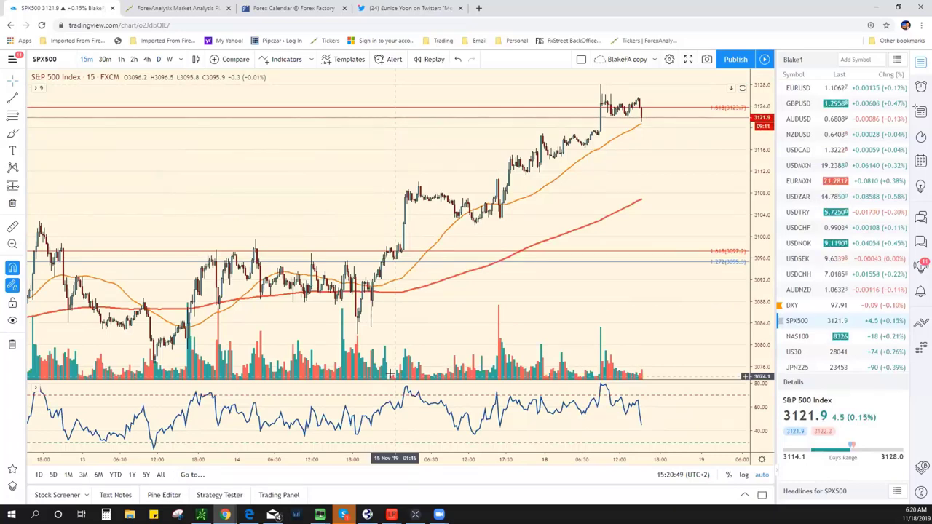
click(158, 59)
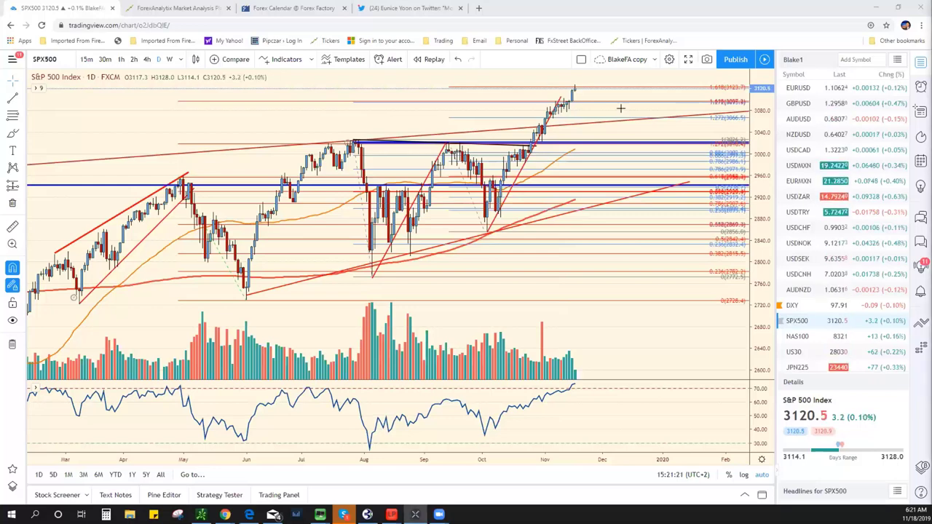
click(382, 7)
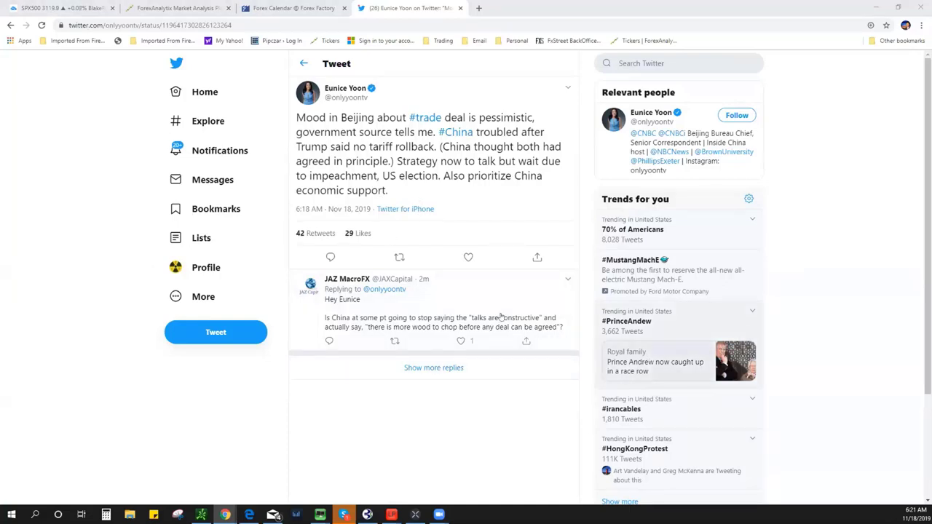
Bring the SPX500 chart back to the front and set it to 15-minute candles.
click(64, 8)
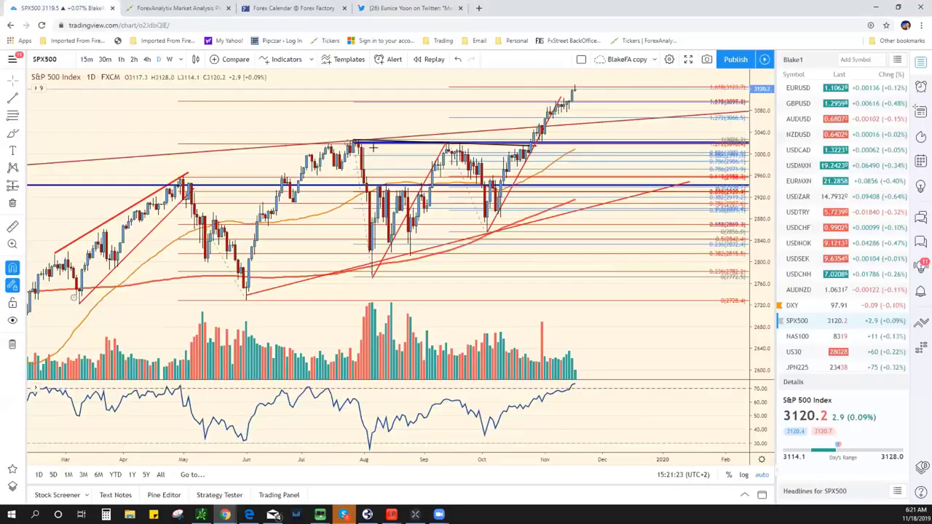
click(86, 59)
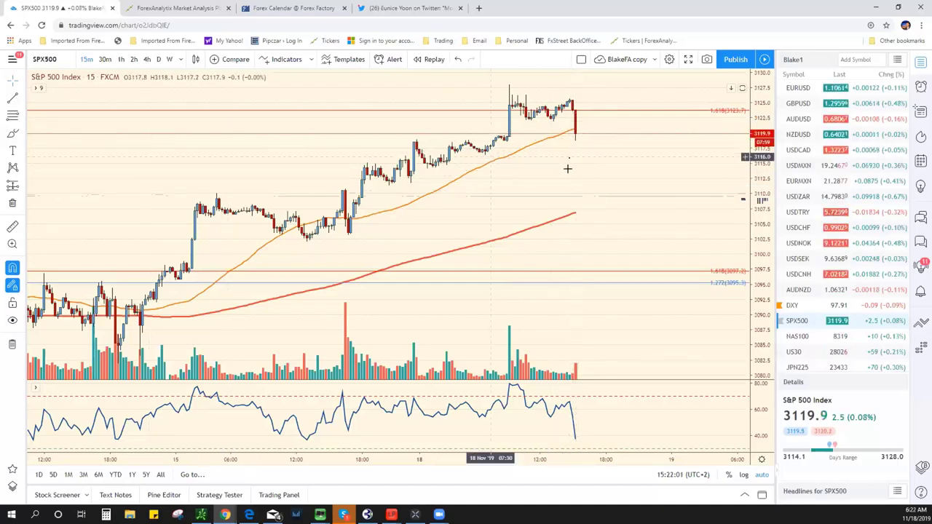
Zoom out the 15-minute SPX500 chart, then return to the Beijing trade-deal tweet.
scroll(576, 177, down, 2)
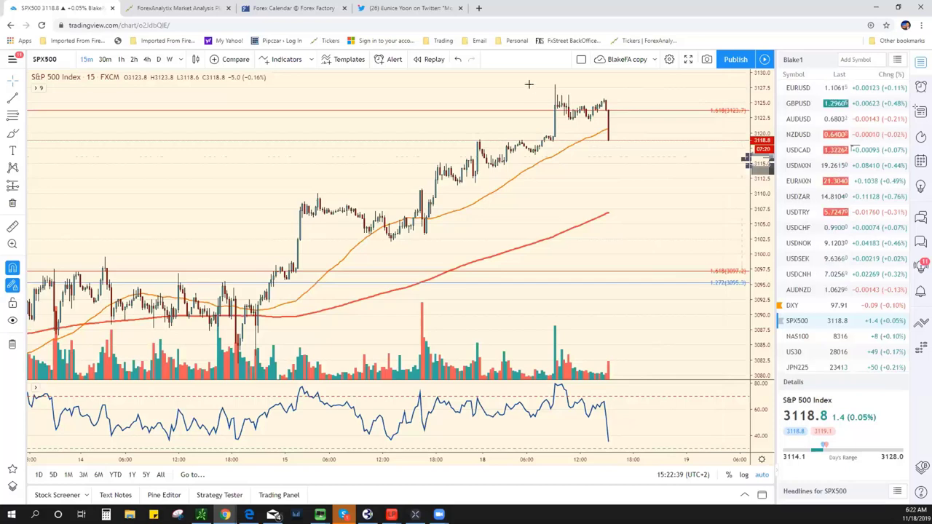
click(397, 10)
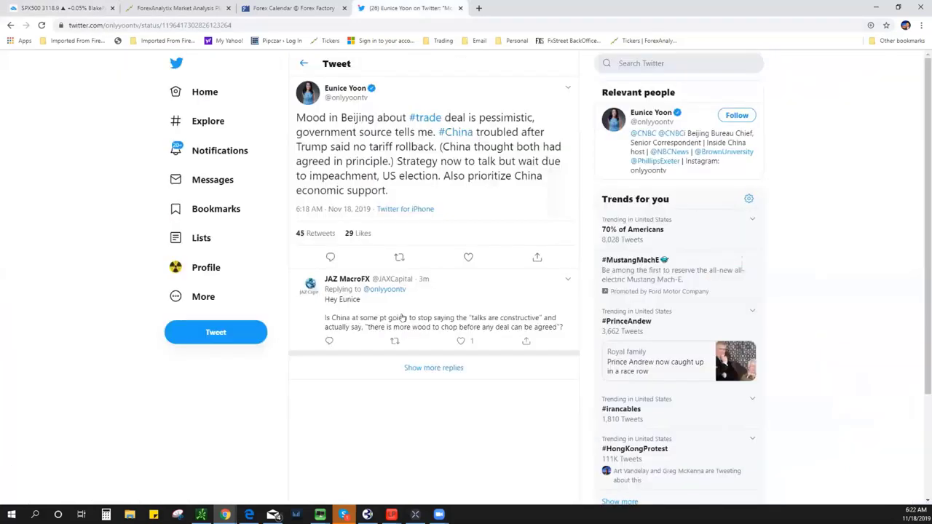
Retweet the Beijing trade-deal pessimism post and go back to the SPX500 chart.
click(397, 257)
click(360, 257)
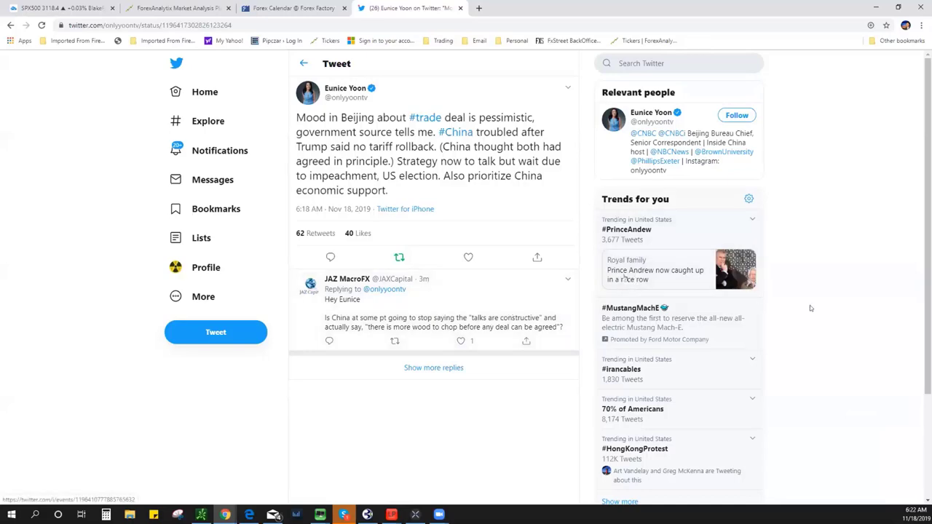
click(61, 8)
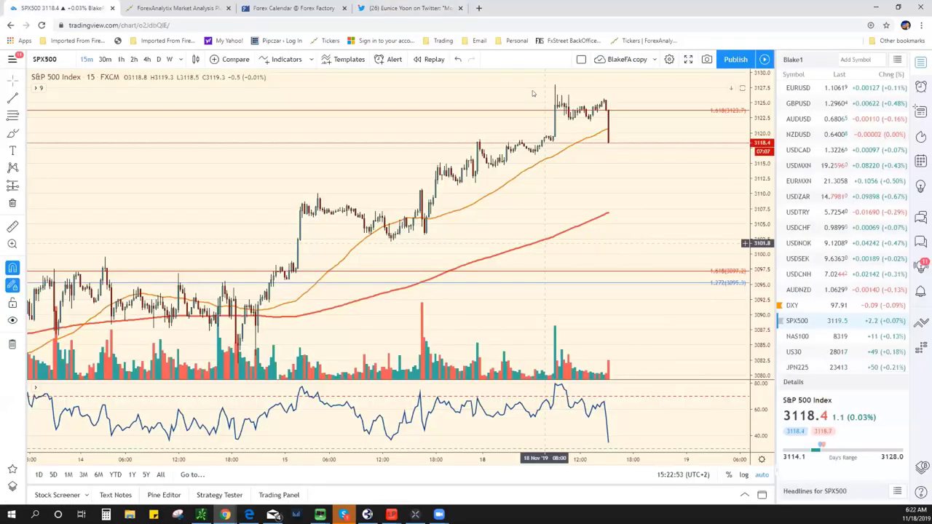
Close the Twitter tab and return to the 15-minute SPX500 chart with Ctrl+1.
click(437, 8)
key(ctrl+w)
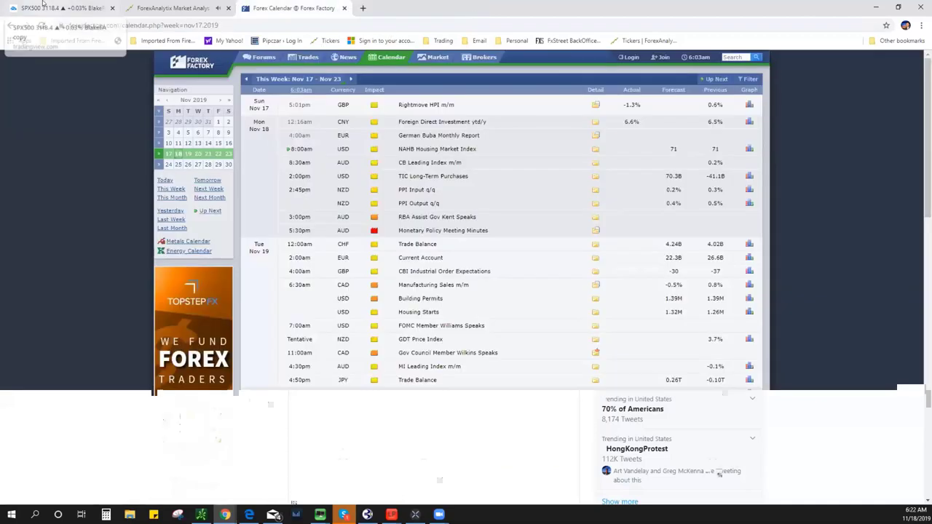
key(ctrl+1)
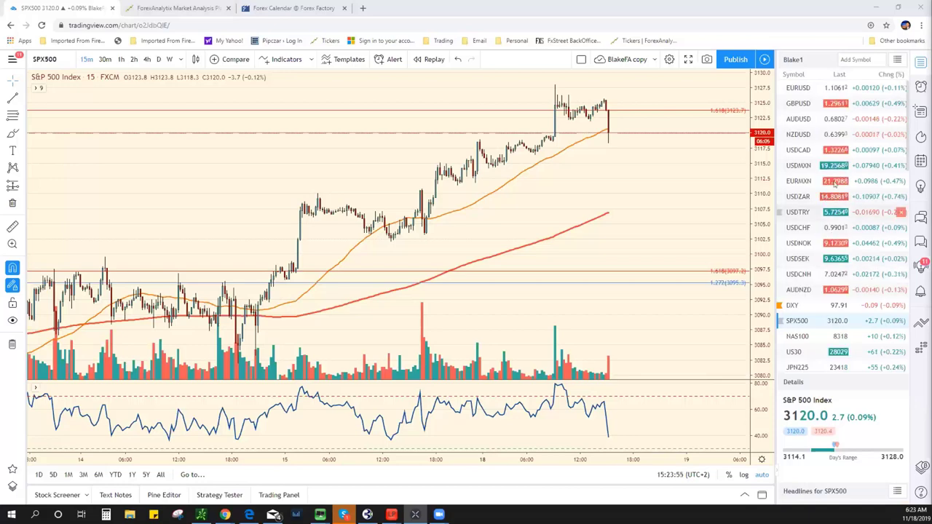
Switch the chart to EURAUD from the watchlist and set it to daily candles.
scroll(849, 276, down, 5)
scroll(842, 271, down, 5)
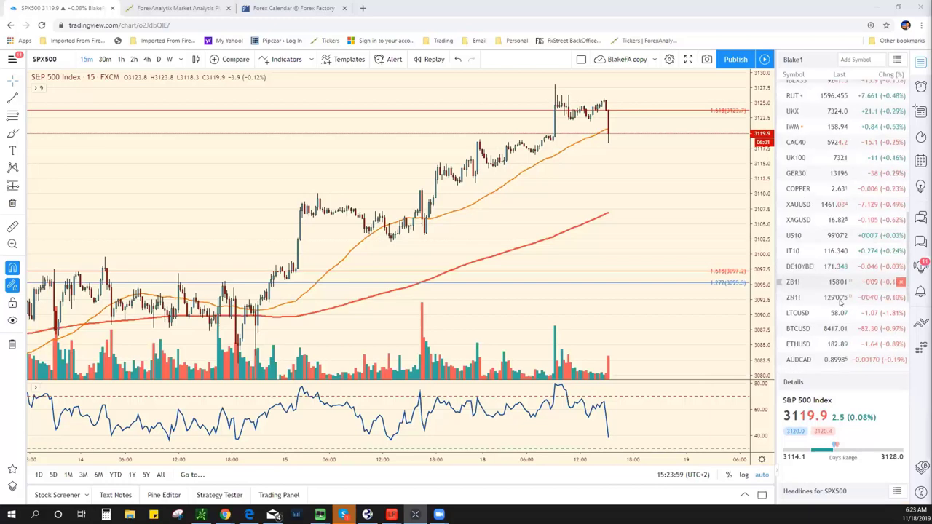
scroll(840, 299, down, 4)
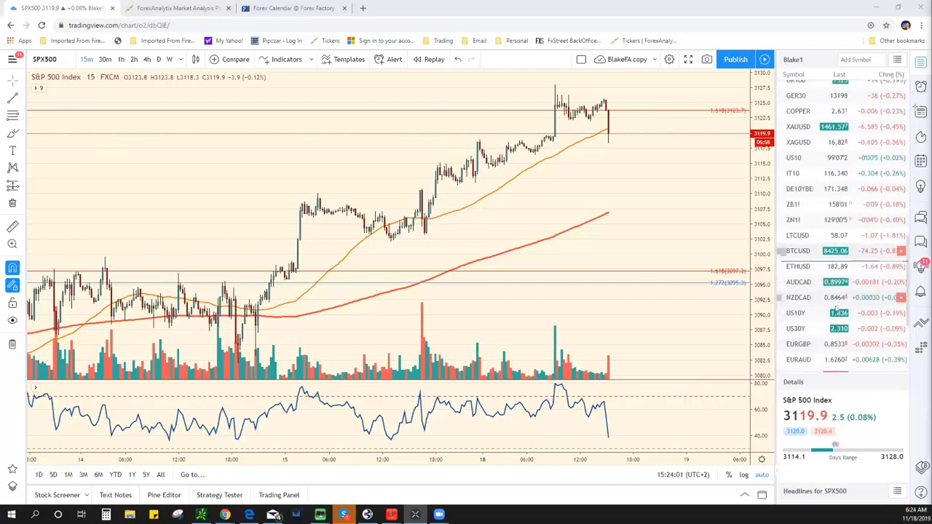
scroll(838, 277, down, 1)
click(837, 322)
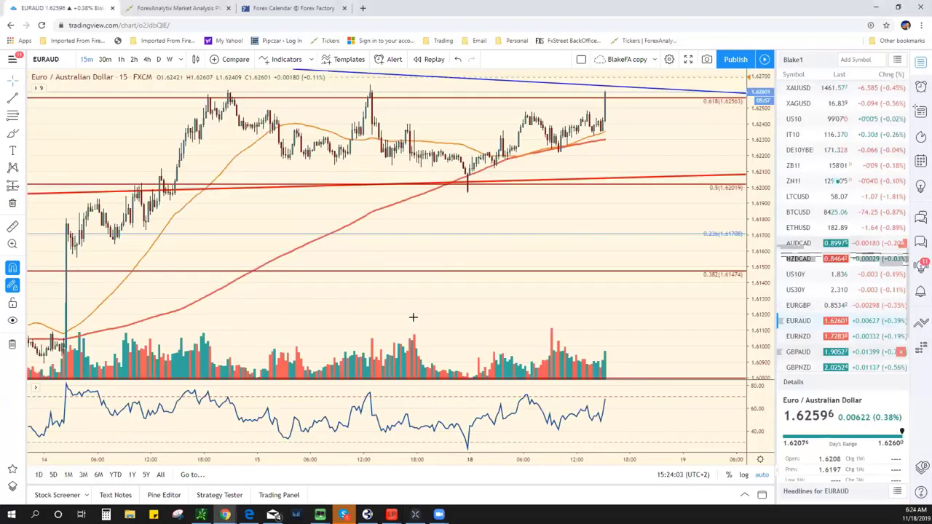
scroll(394, 261, down, 5)
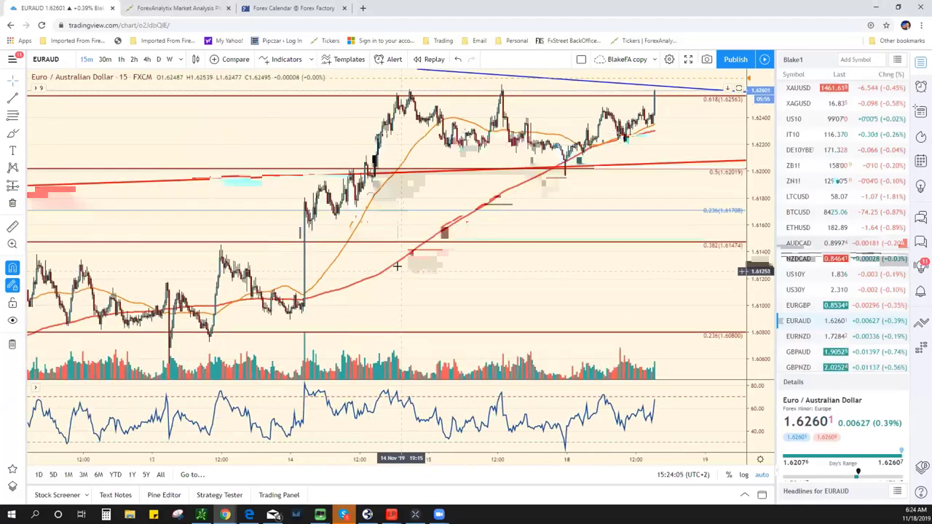
scroll(402, 267, up, 1)
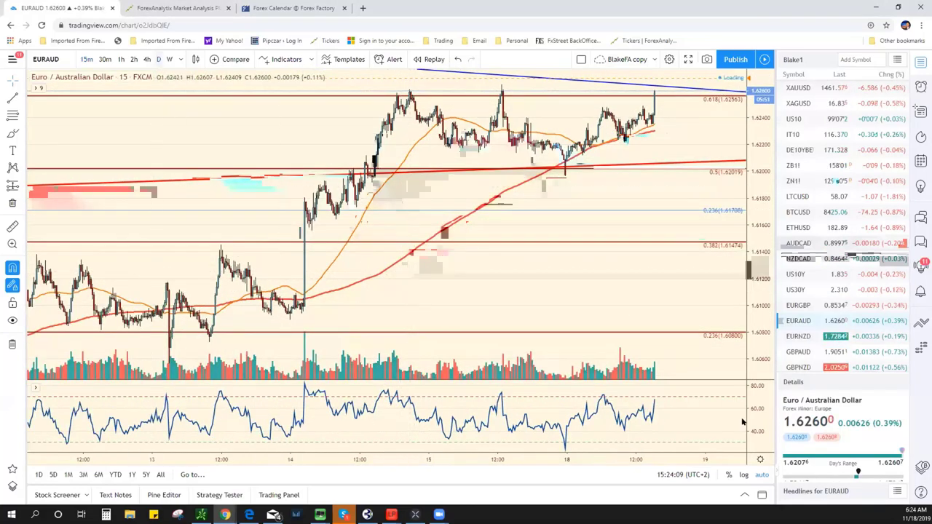
click(159, 60)
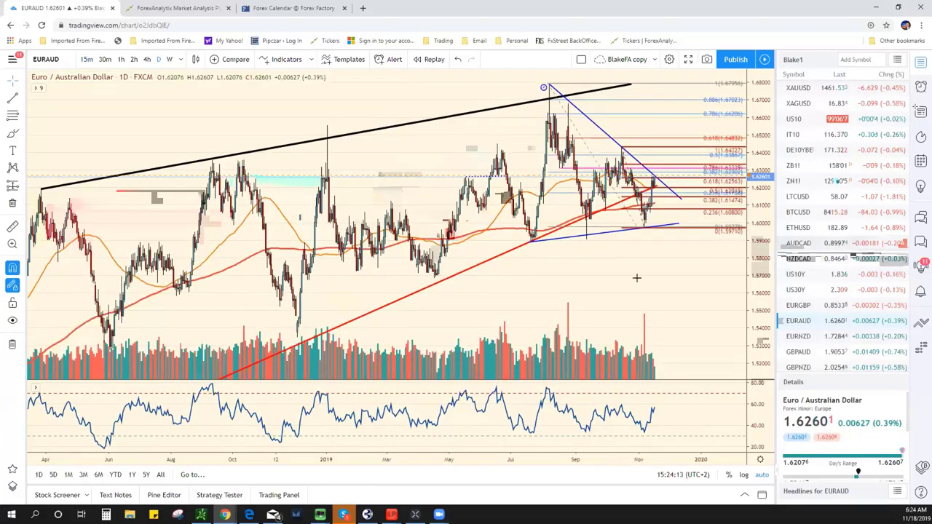
Zoom the EURAUD daily chart and drag the Fibonacci retracement's lower anchor rightward.
scroll(636, 278, up, 2)
scroll(628, 302, up, 2)
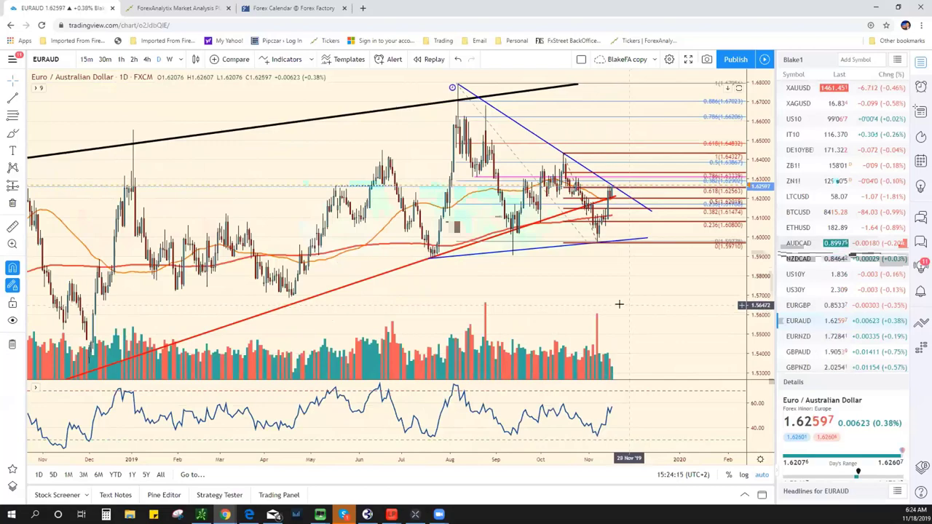
scroll(615, 306, down, 5)
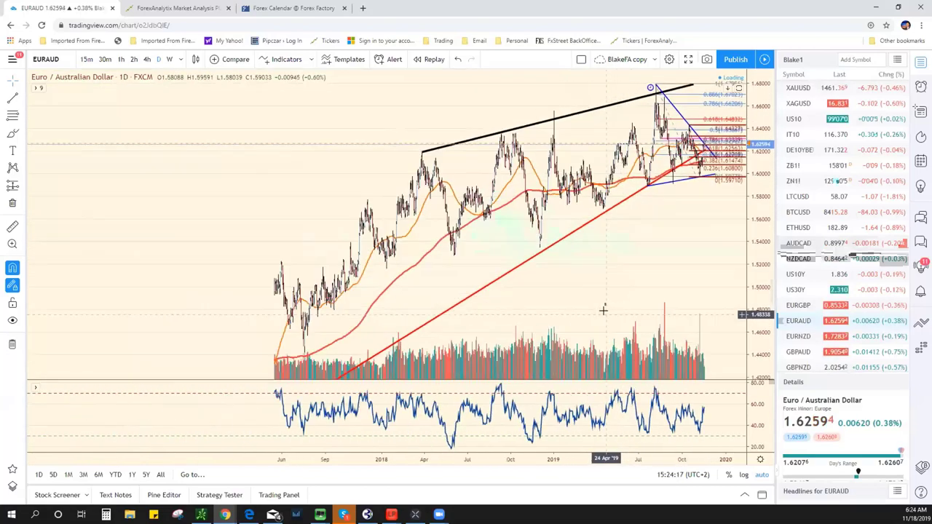
scroll(603, 310, down, 4)
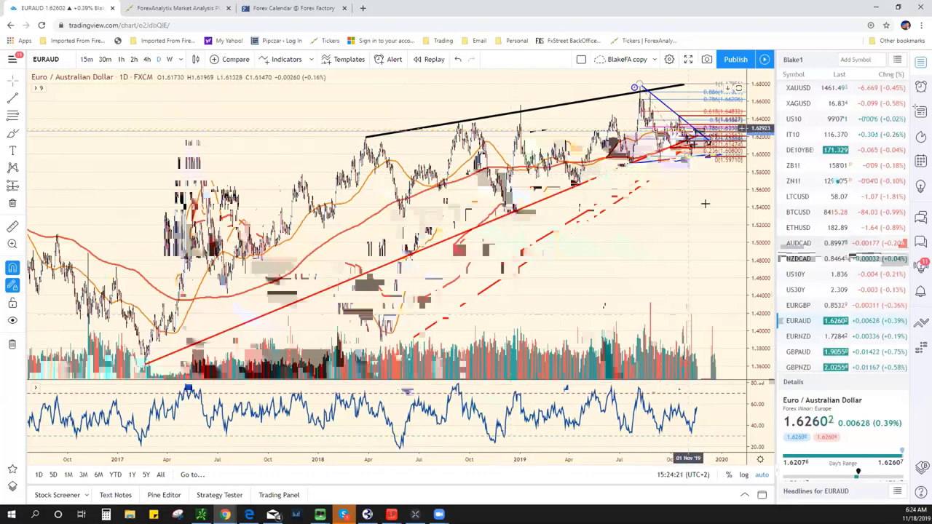
scroll(677, 190, up, 3)
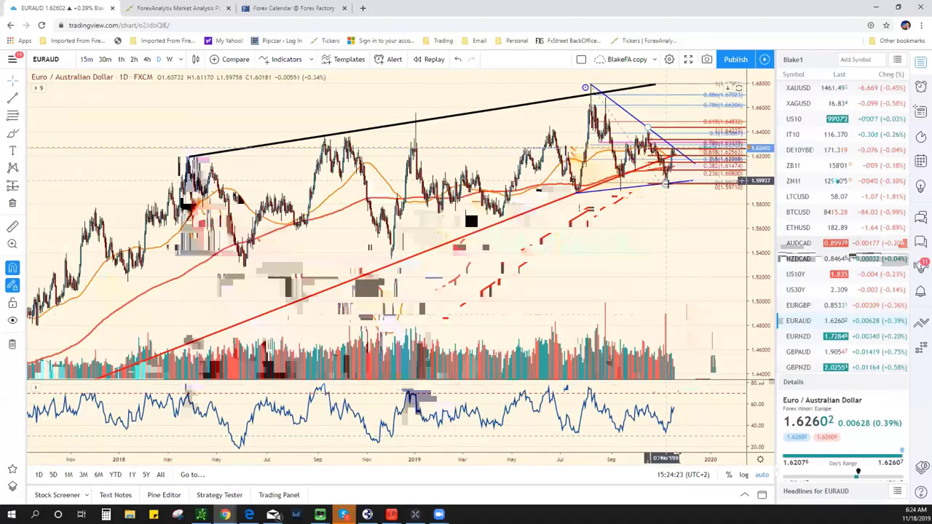
scroll(665, 182, up, 3)
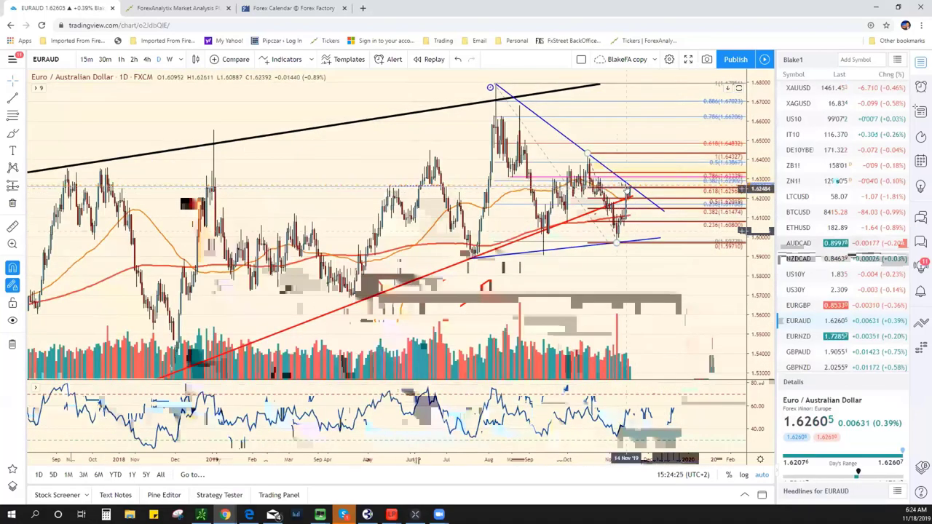
scroll(608, 222, up, 3)
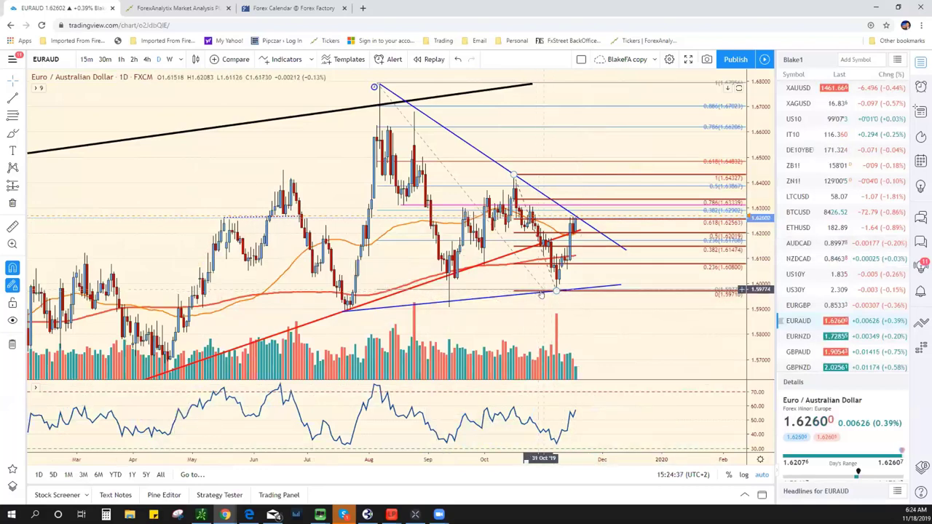
mouse_move(541, 292)
mouse_down()
mouse_move(550, 289)
mouse_move(537, 286)
mouse_up()
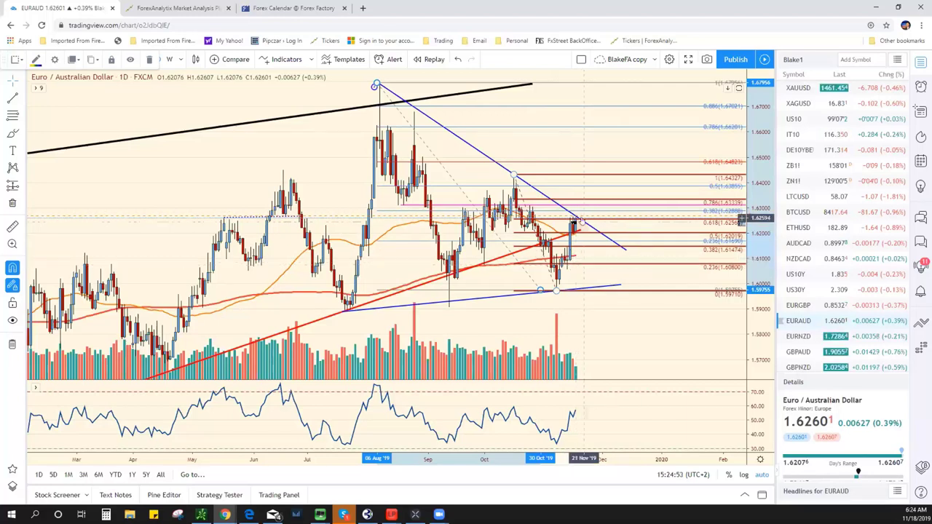
Draw an upward arrow from the EURAUD triangle breakout toward roughly 1.645.
click(24, 97)
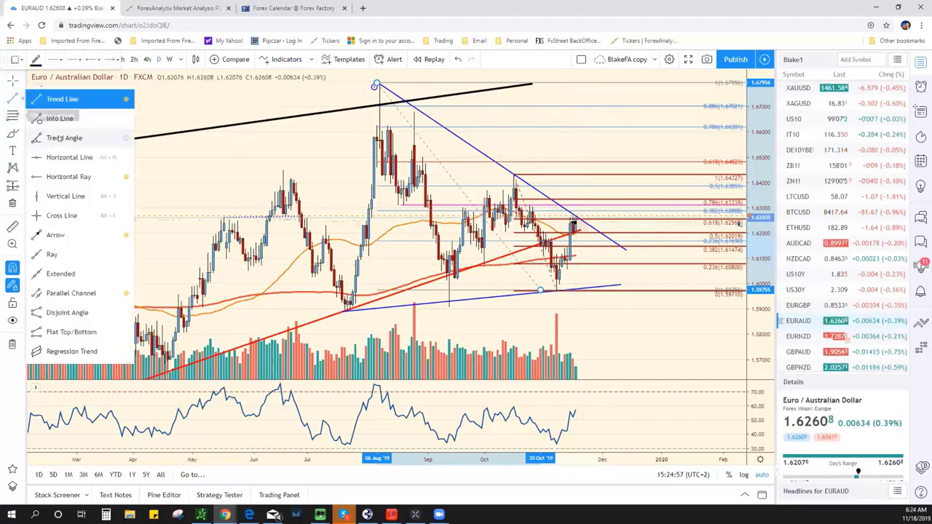
click(73, 234)
drag(586, 212, 617, 166)
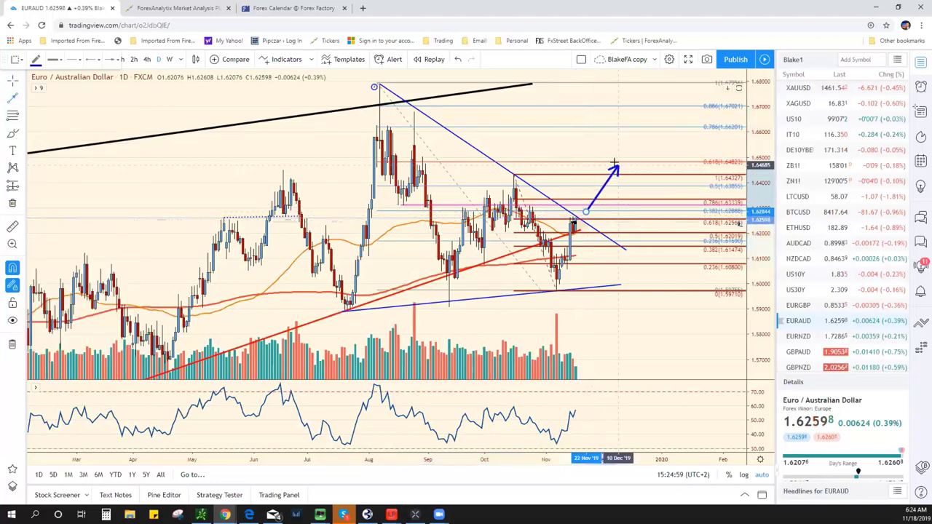
click(608, 350)
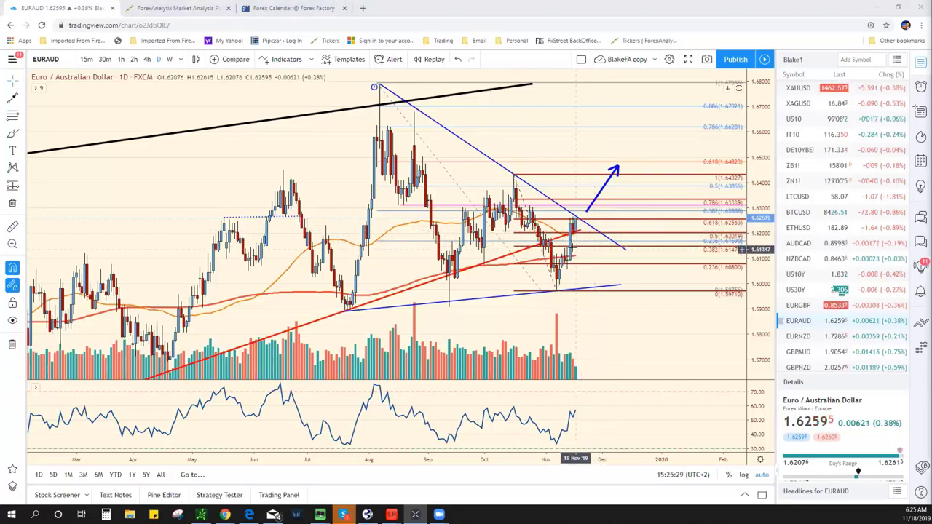
scroll(571, 250, up, 3)
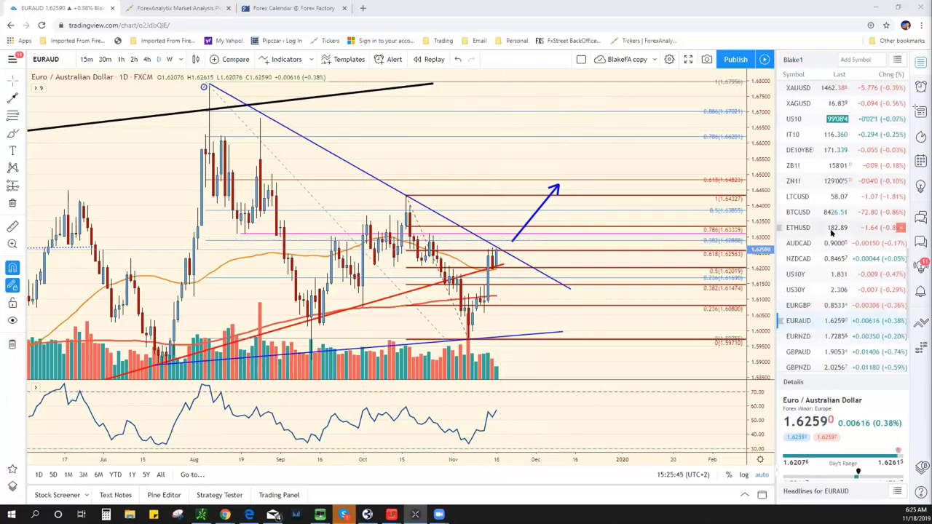
scroll(828, 306, down, 2)
scroll(828, 270, down, 1)
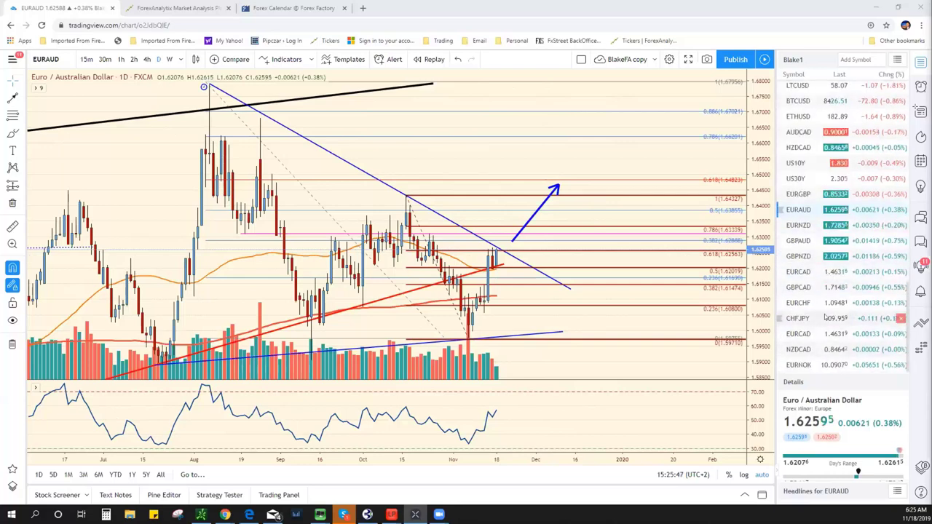
scroll(828, 302, up, 6)
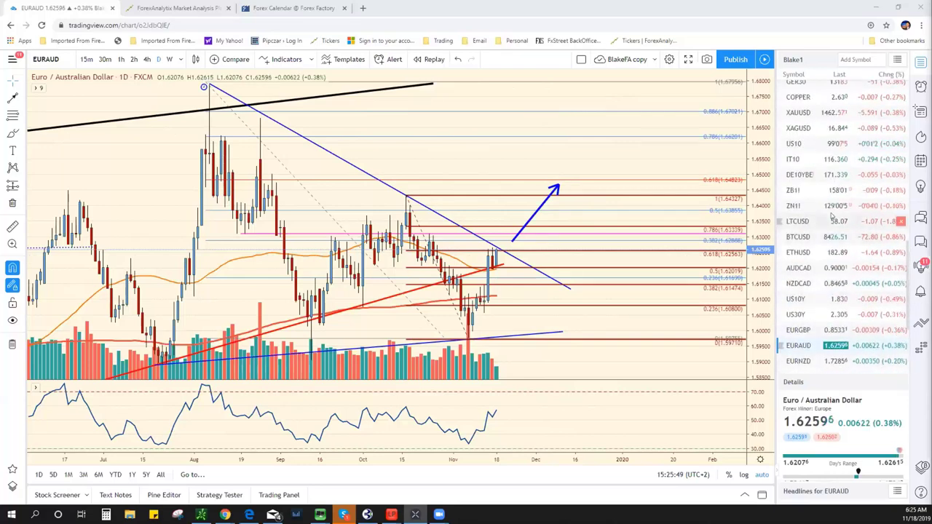
Load EURJPY from the watchlist and zoom out its 60-minute chart.
click(835, 183)
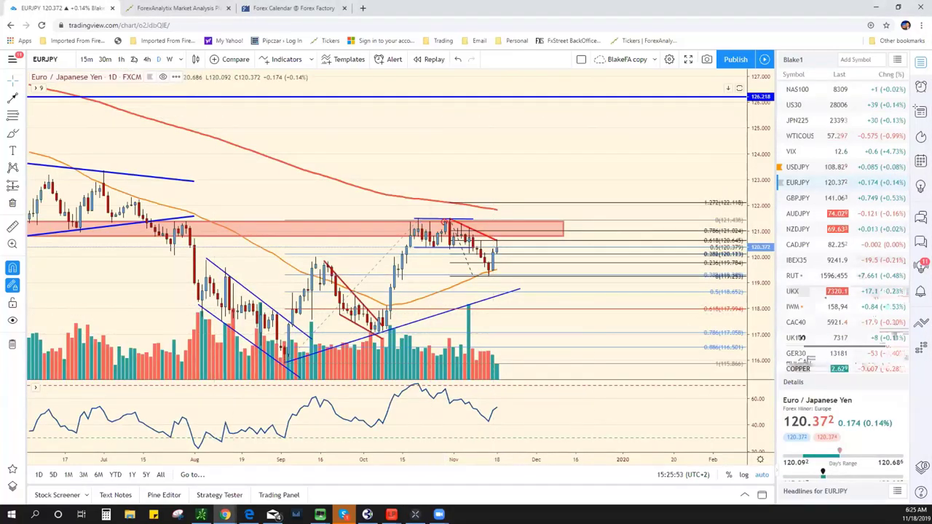
scroll(481, 270, down, 5)
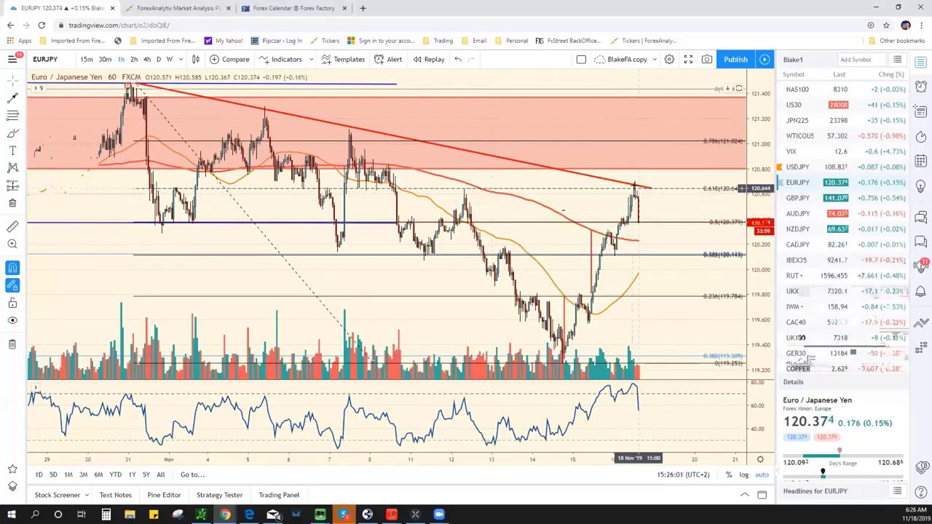
Swap the ForexAnalytix panel from USD/JPY to EUR/JPY and enlarge its 4-hour chart.
click(191, 11)
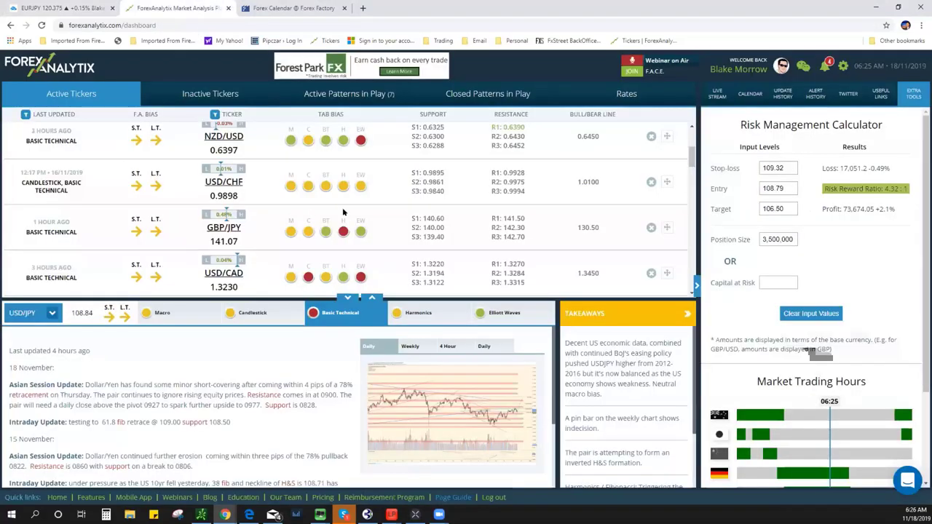
click(347, 297)
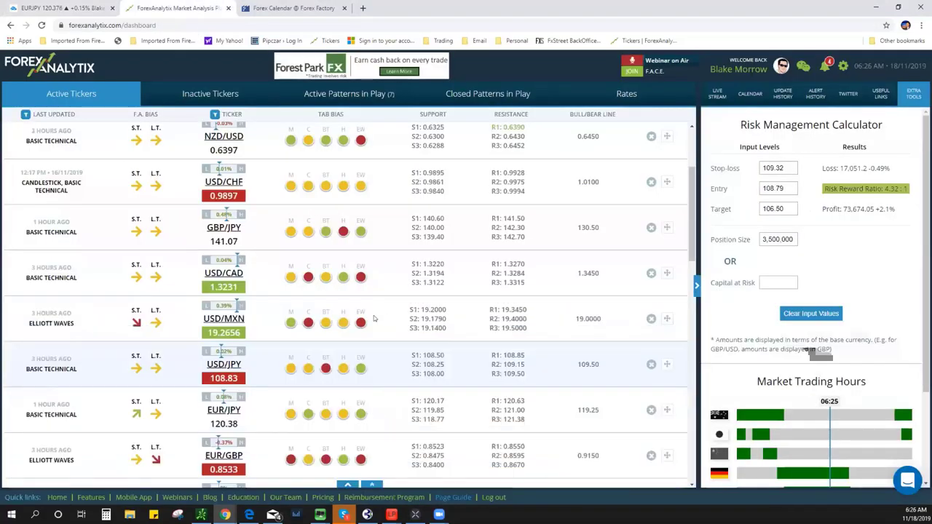
click(329, 272)
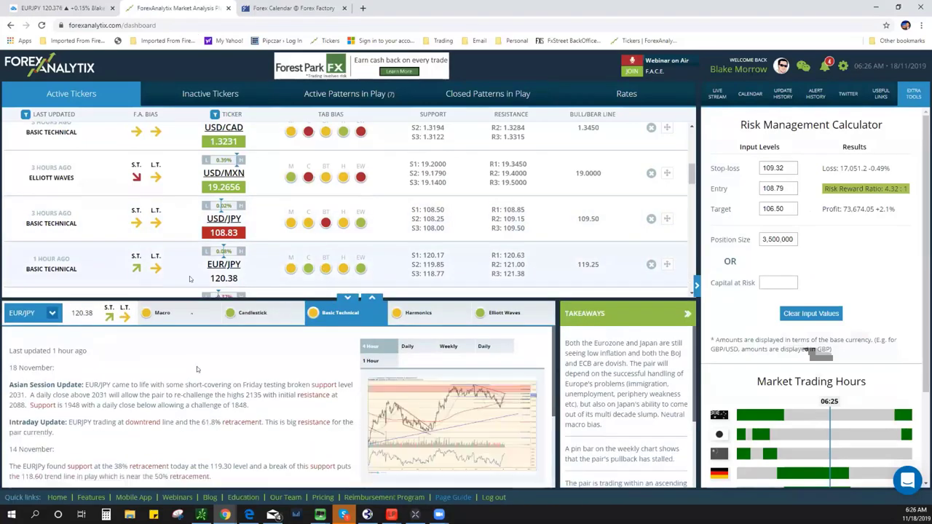
scroll(102, 438, down, 1)
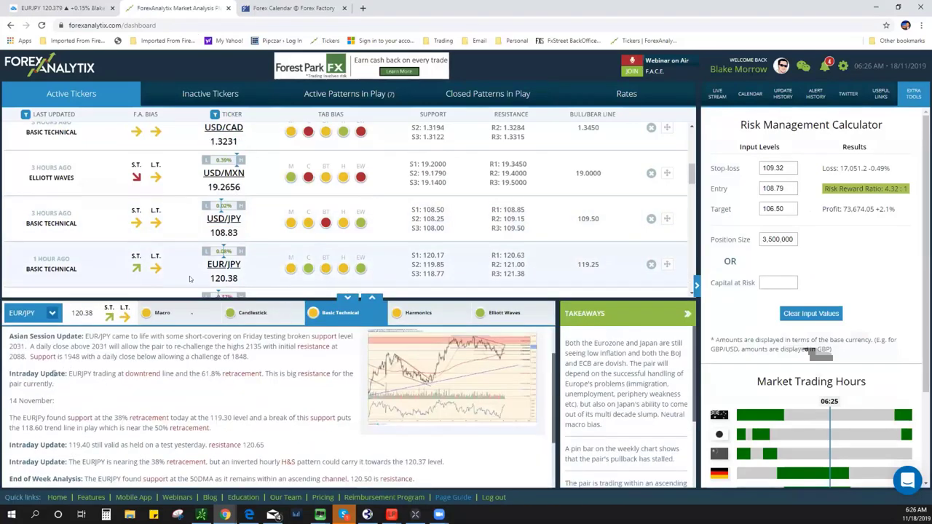
scroll(81, 392, up, 1)
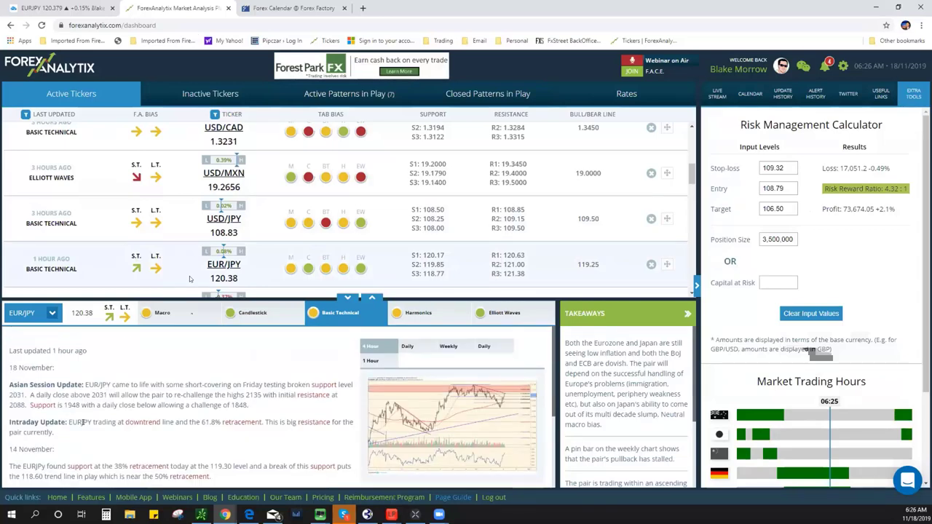
drag(113, 415, 228, 431)
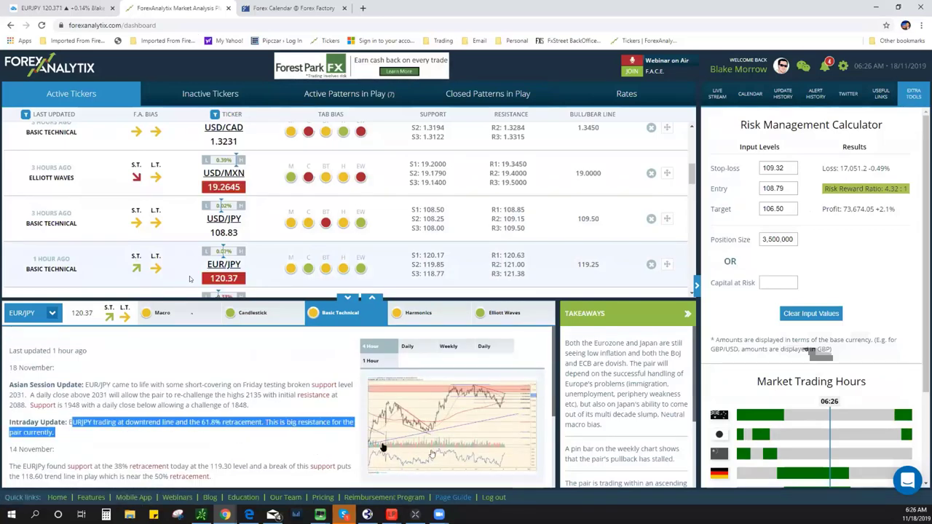
click(532, 415)
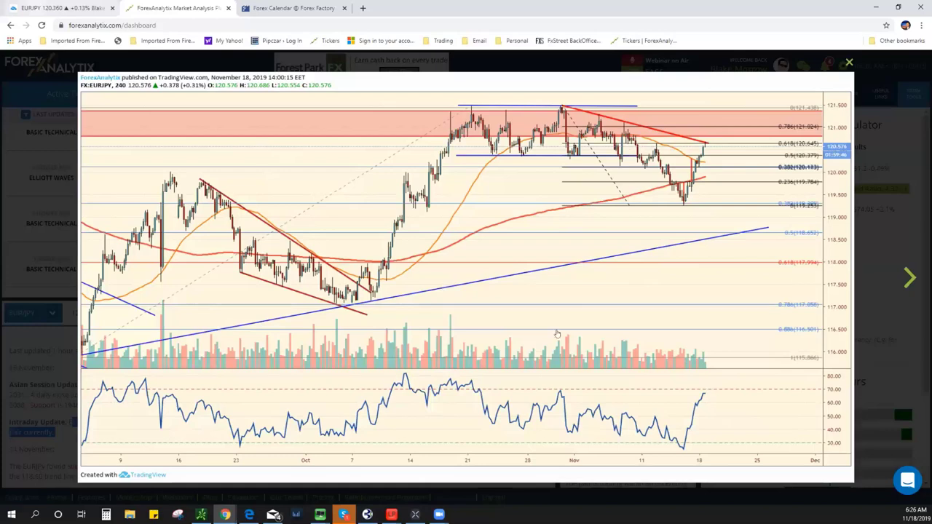
Return from the ForexAnalytix dashboard to the TradingView EURJPY chart.
key(ctrl+shift+Tab)
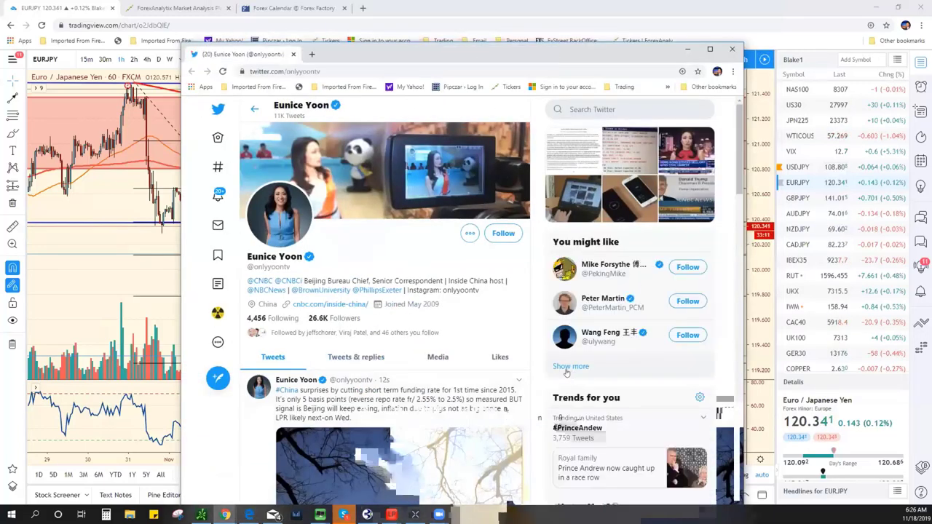
Scroll through the reporter's latest China tweets, then close the Twitter window.
scroll(367, 325, down, 5)
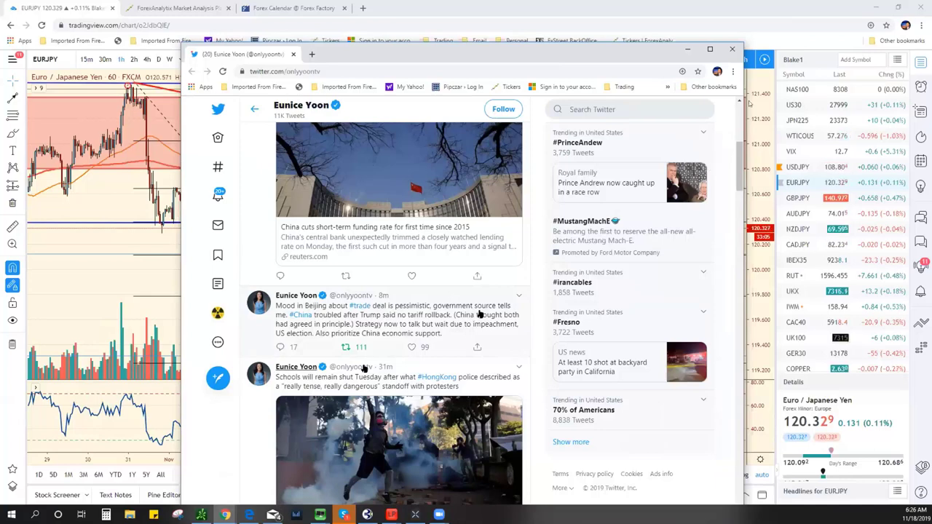
click(732, 49)
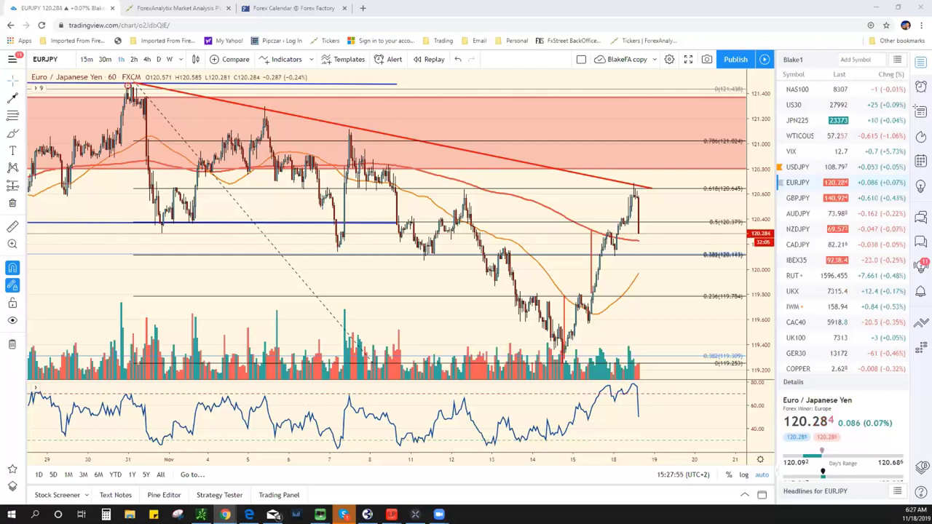
Load USDJPY from the right-hand watchlist onto the 60-minute chart.
click(805, 167)
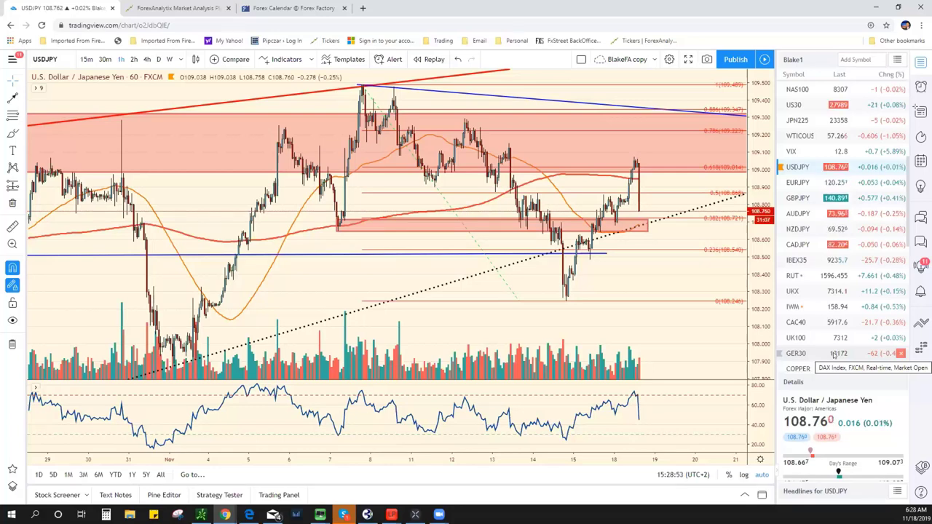
Check USDJPY on the daily and weekly charts, then return to the 4-hour chart.
click(158, 59)
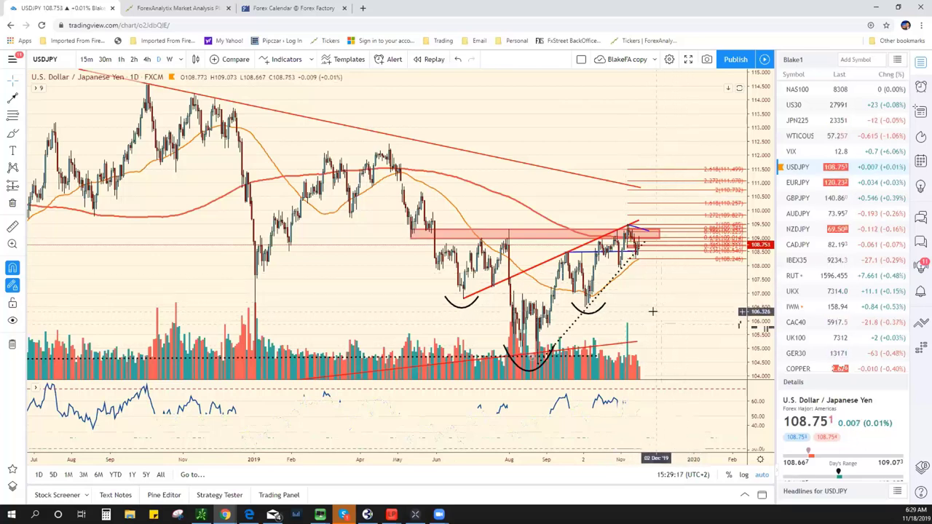
scroll(656, 317, down, 5)
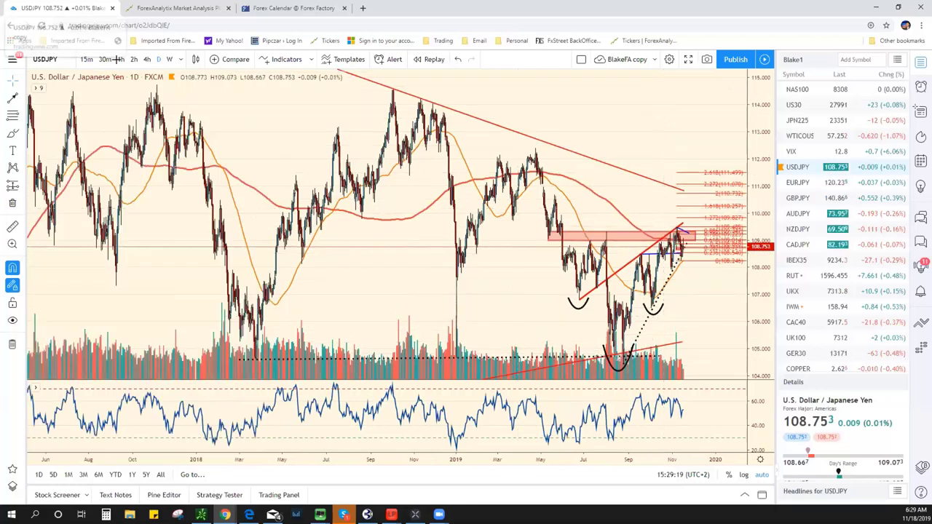
click(169, 59)
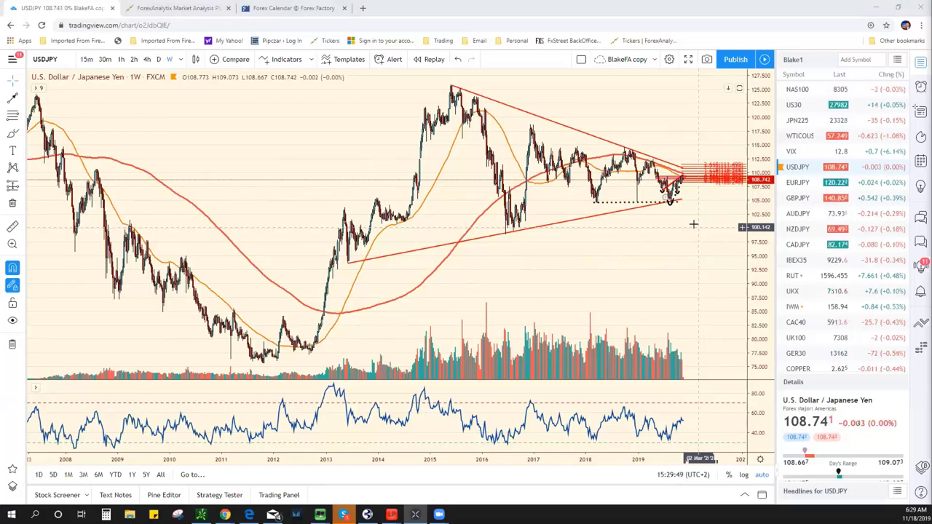
click(146, 59)
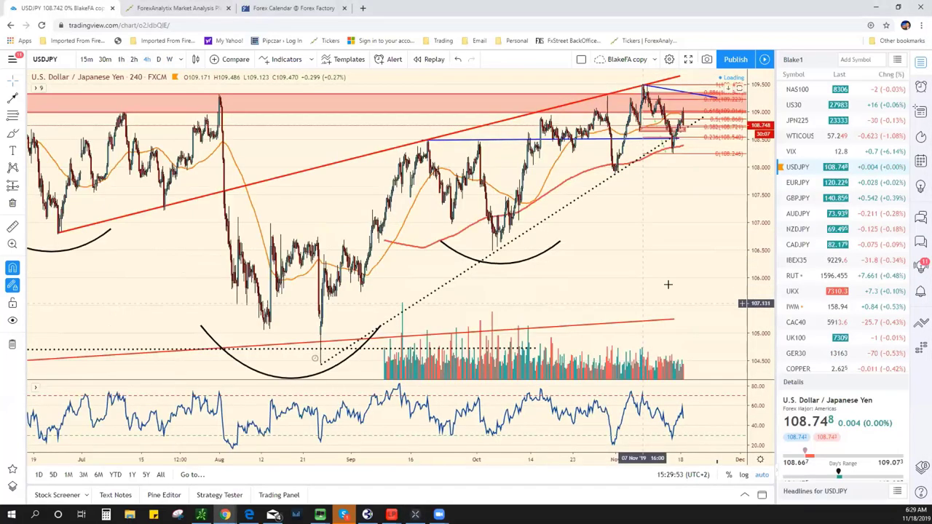
scroll(629, 297, up, 5)
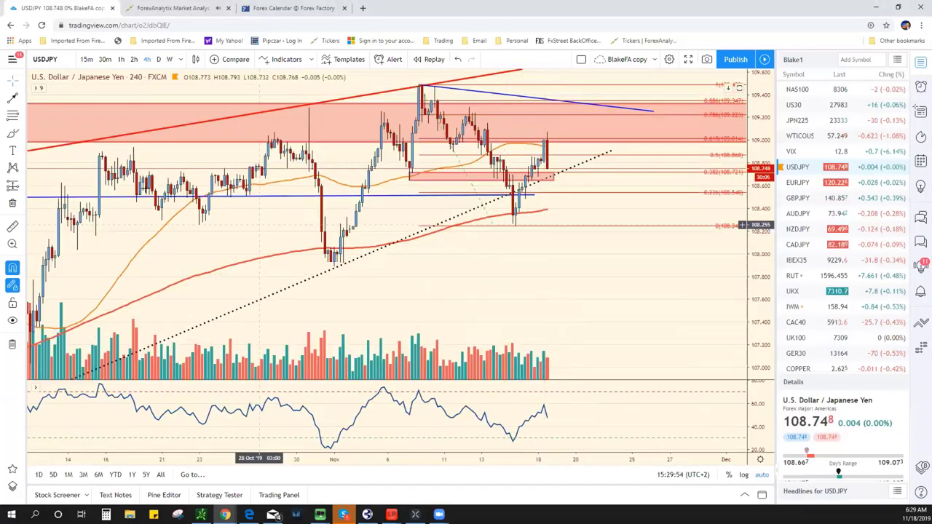
click(21, 98)
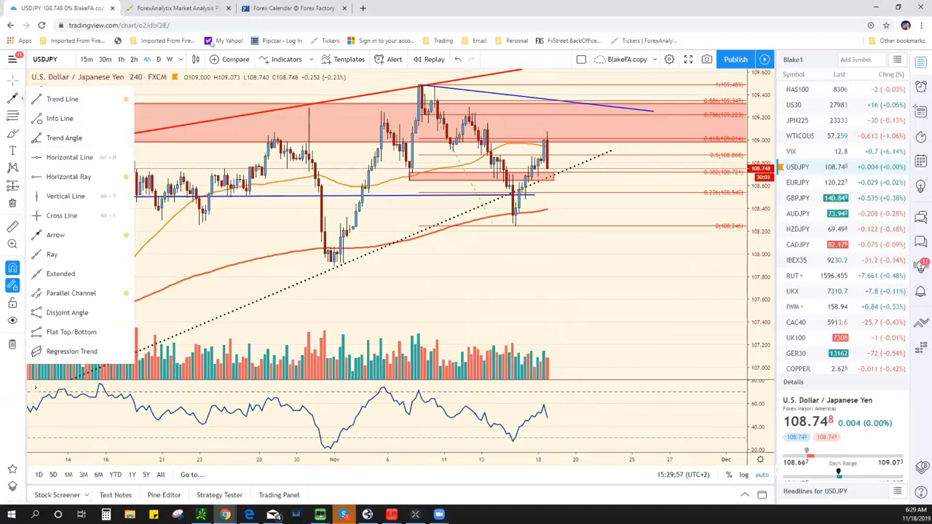
In ForexAnalytix, close the enlarged EURJPY chart and show the economic calendar.
key(ctrl+Tab)
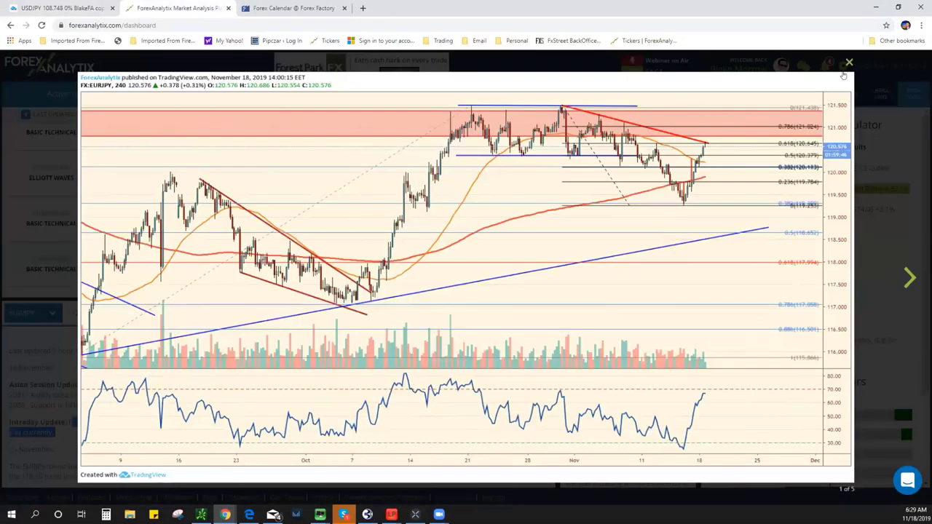
click(849, 61)
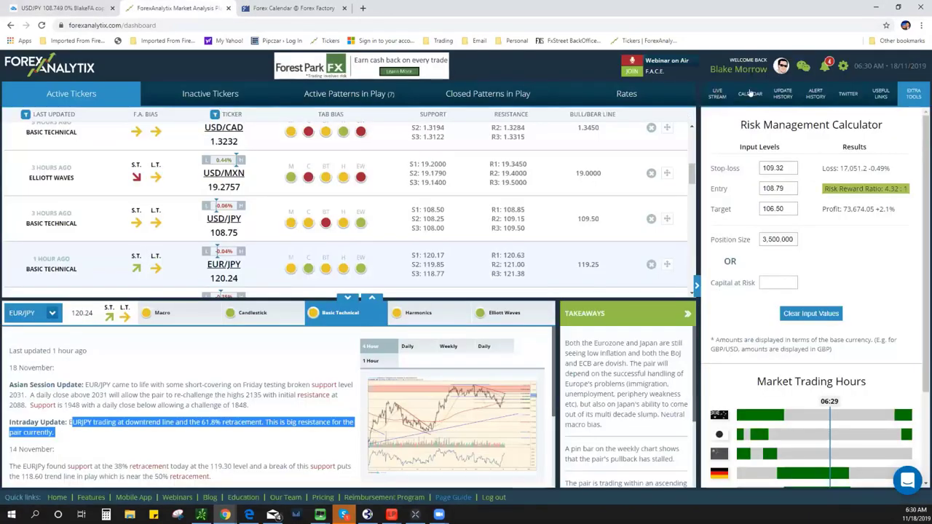
click(750, 93)
Open the DataFlash live news window, then go back to the USDJPY 4-hour chart.
click(736, 124)
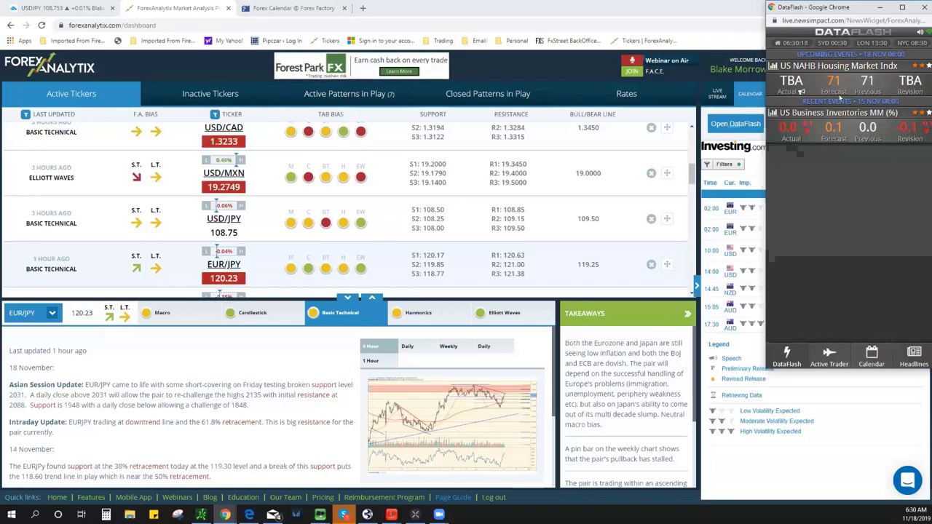
click(389, 183)
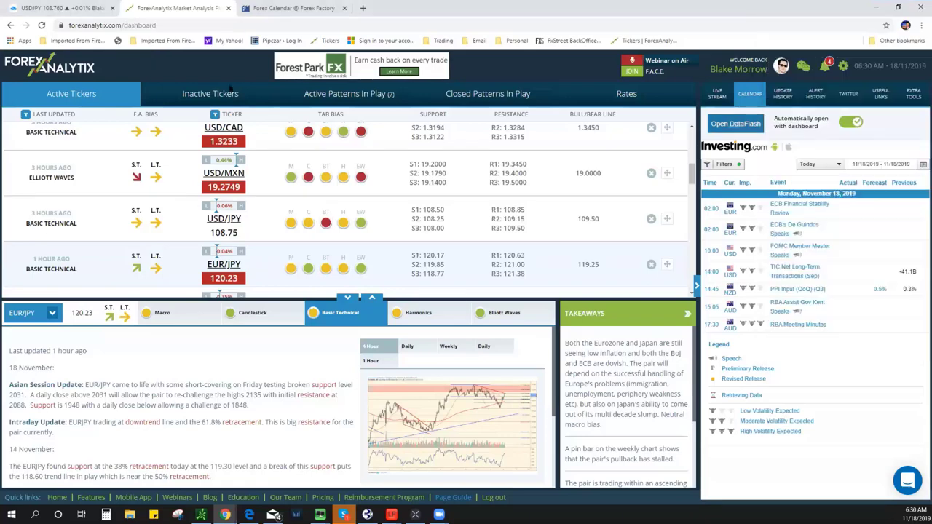
click(60, 9)
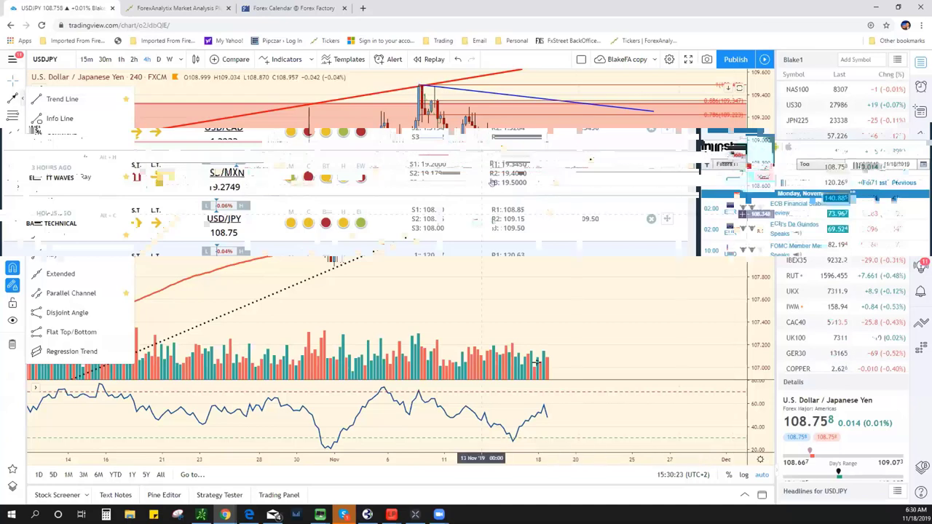
Draw a downward zigzag path past the last candle below 108.246, trimming its final two legs.
click(554, 169)
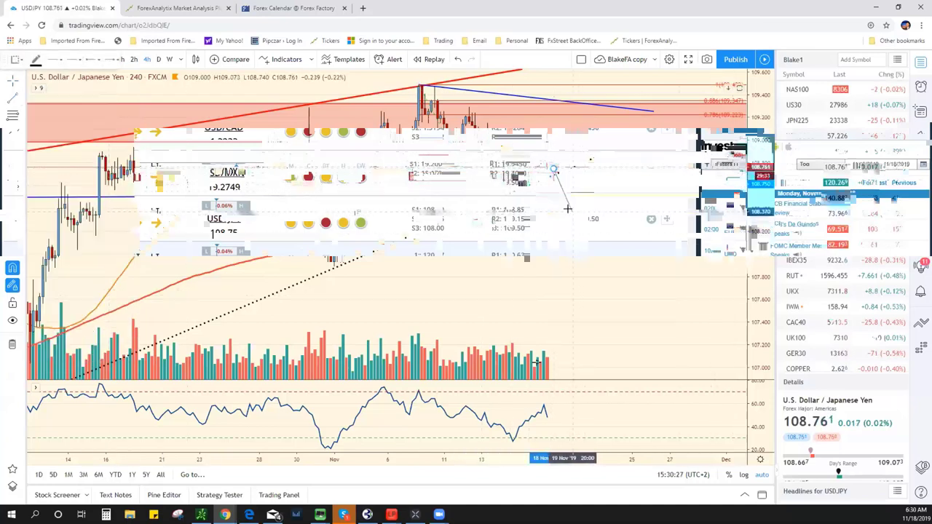
click(572, 213)
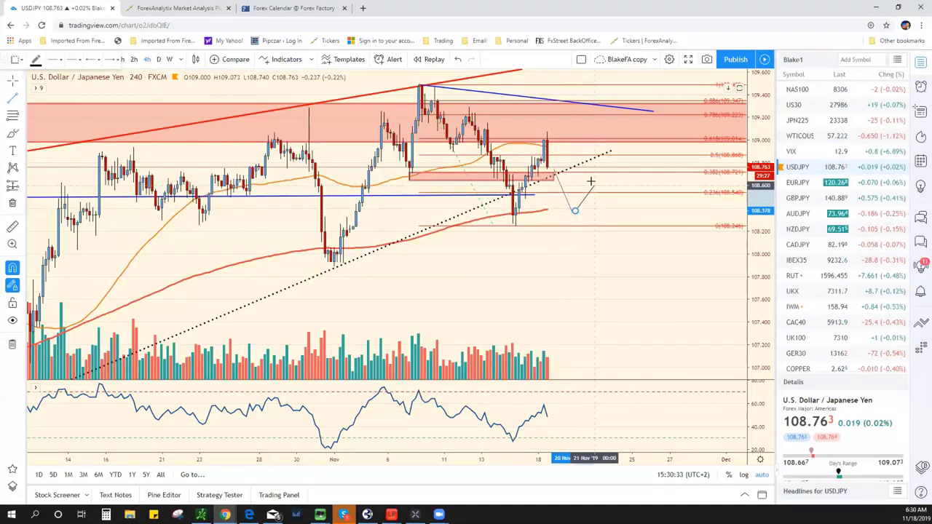
click(592, 183)
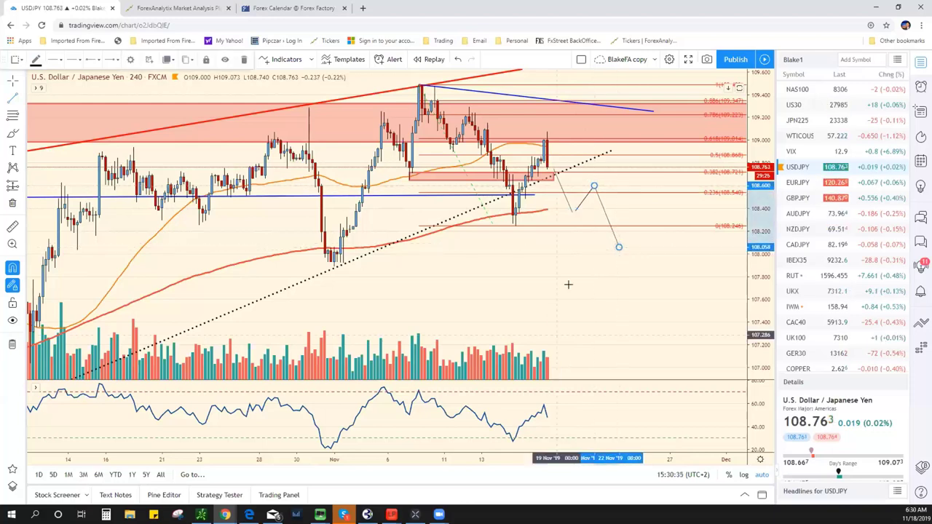
click(619, 246)
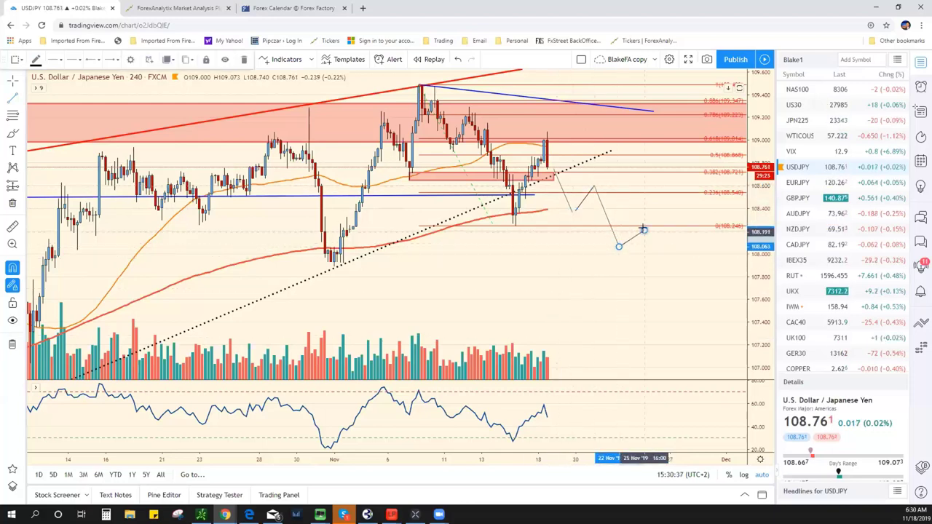
click(643, 230)
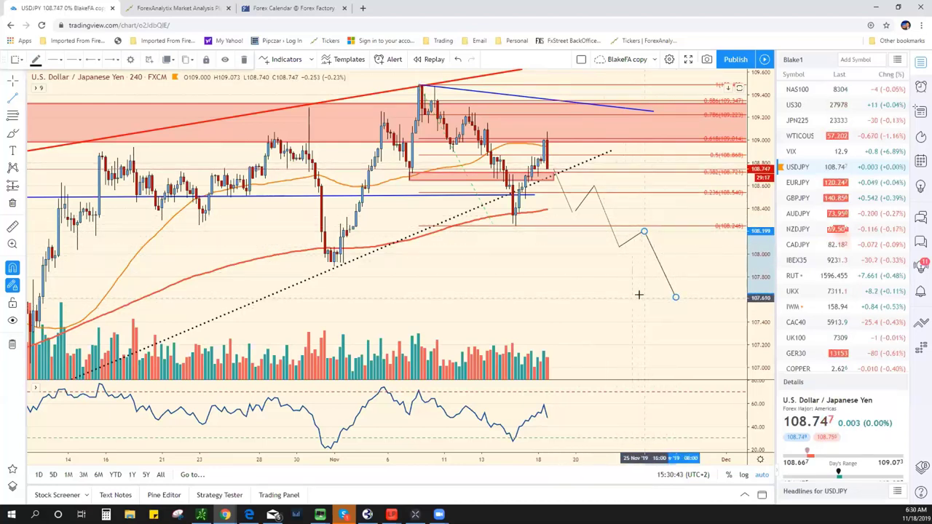
click(644, 231)
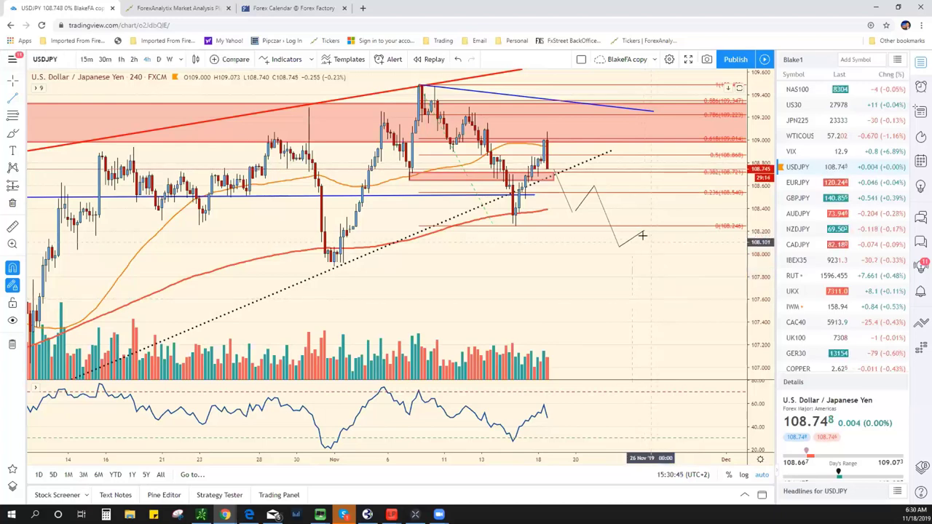
key(ctrl+z)
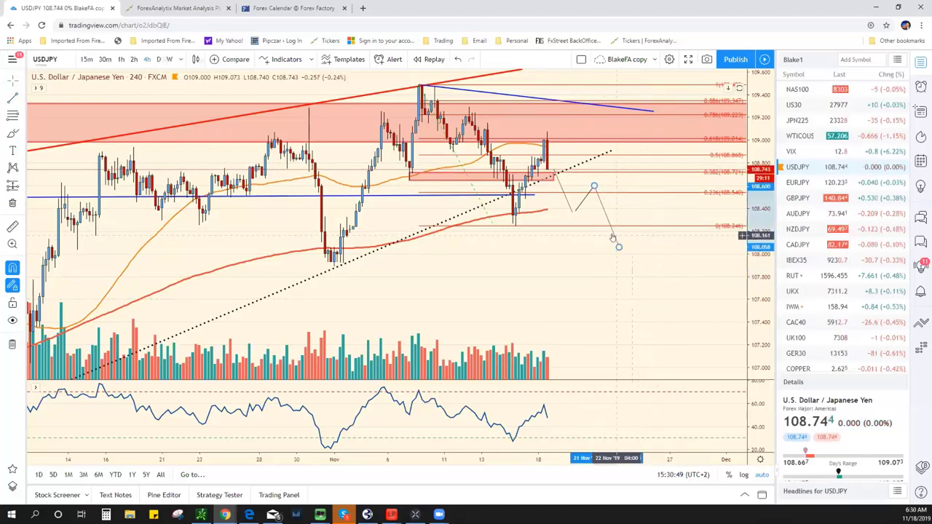
key(ctrl+z)
key(ctrl+z)
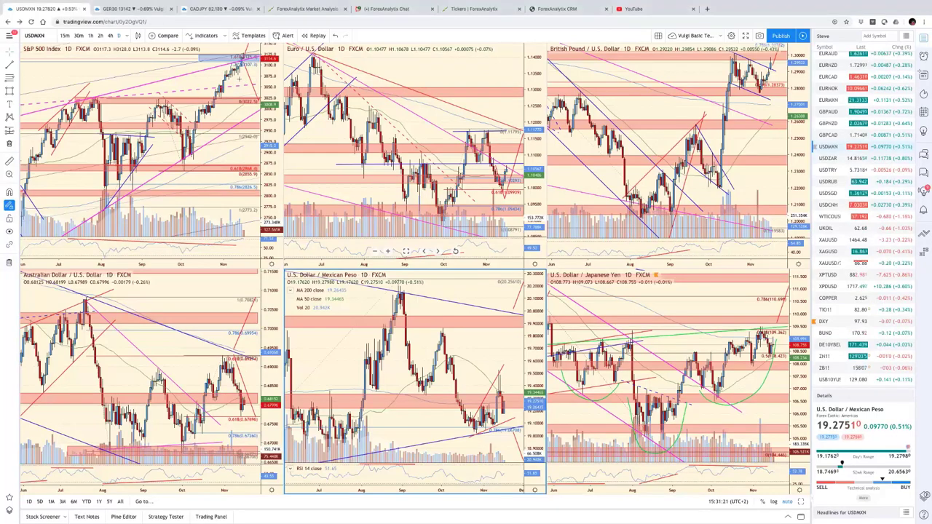
Maximize the S&P 500 daily pane with Alt+Enter and select its red projection drawing.
click(238, 80)
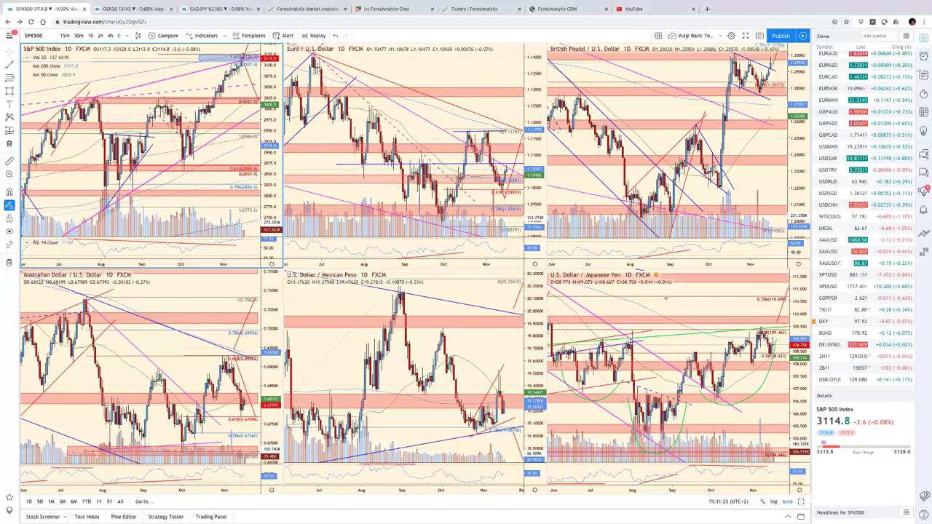
key(alt+Return)
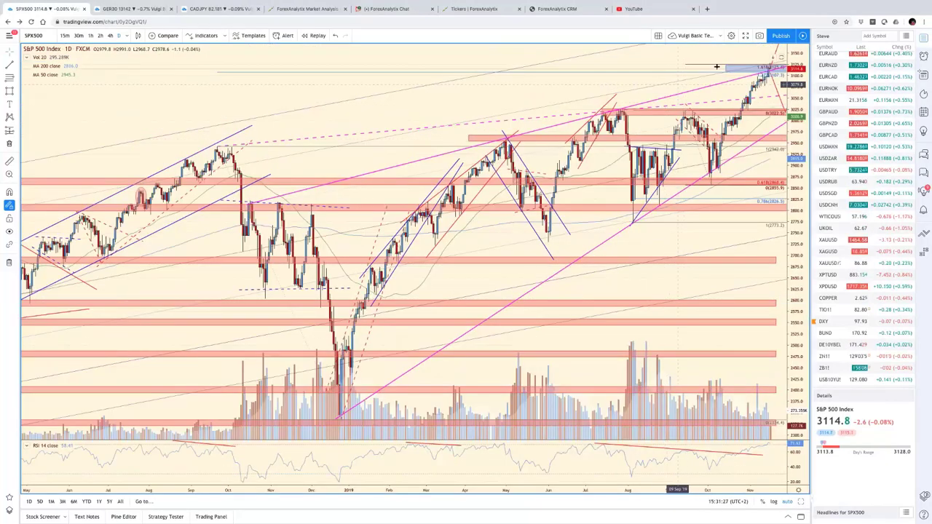
drag(753, 65, 722, 67)
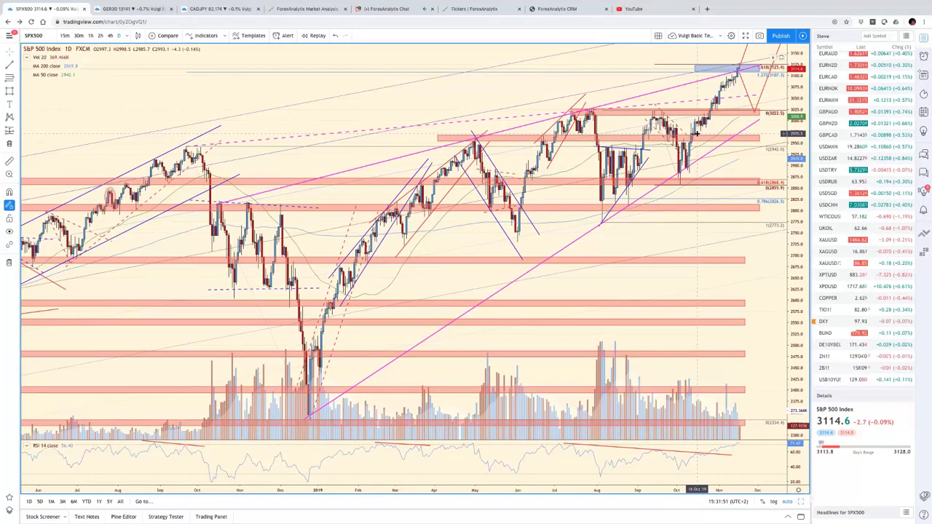
click(737, 99)
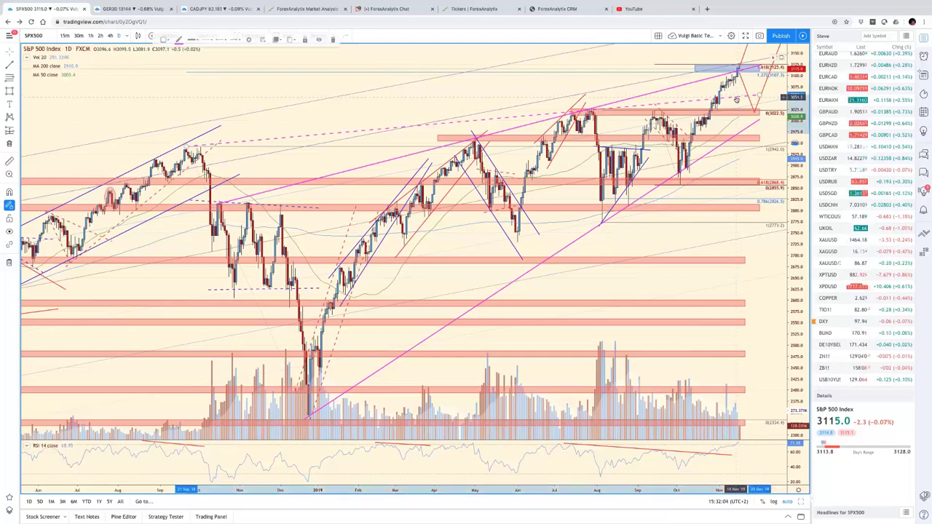
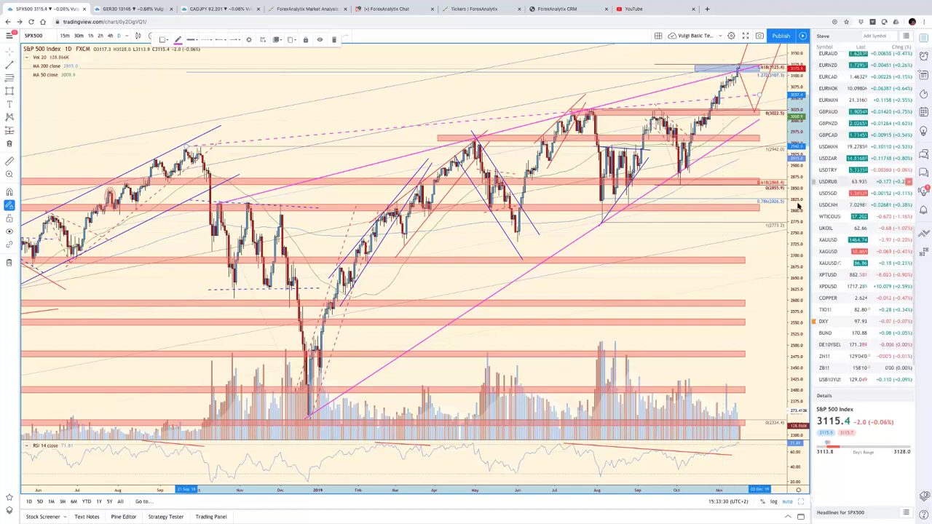
Compress the S&P 500 price scale to reveal the 1.414 (3193) and 1.618 (3317) extensions.
drag(793, 244, 786, 300)
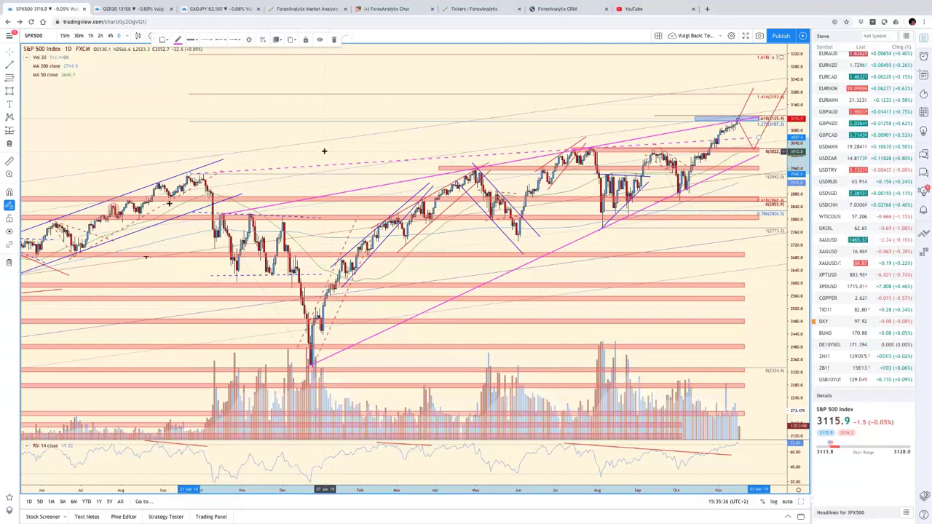
Auto-scale the chart, return to the grid, and maximize the GBPUSD daily chart.
click(799, 502)
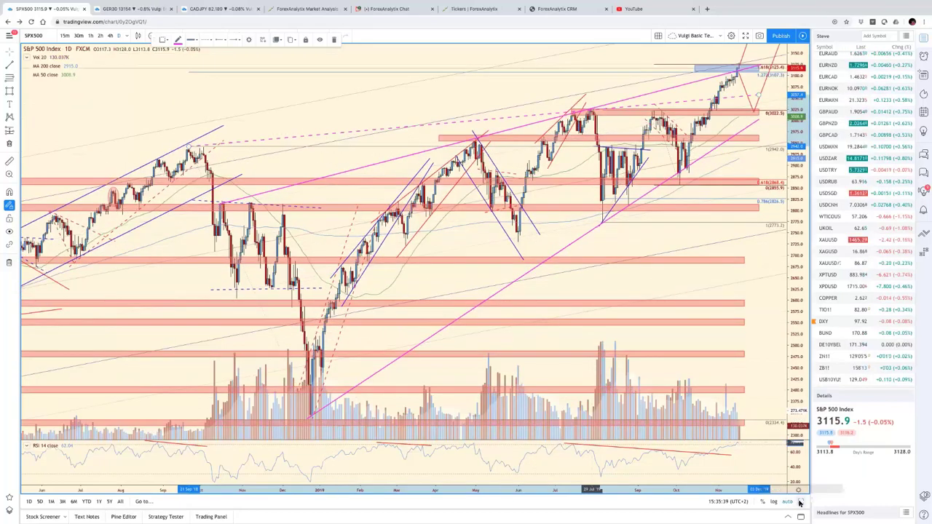
click(799, 502)
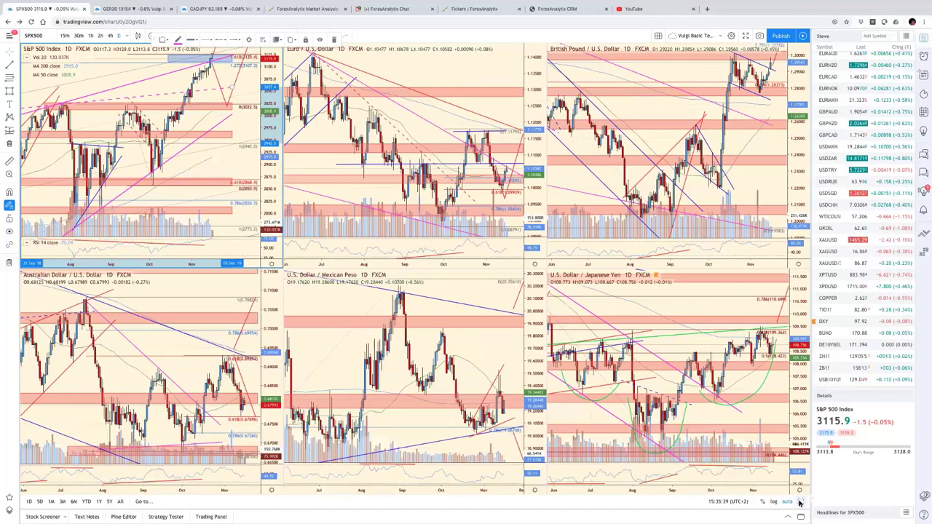
click(763, 191)
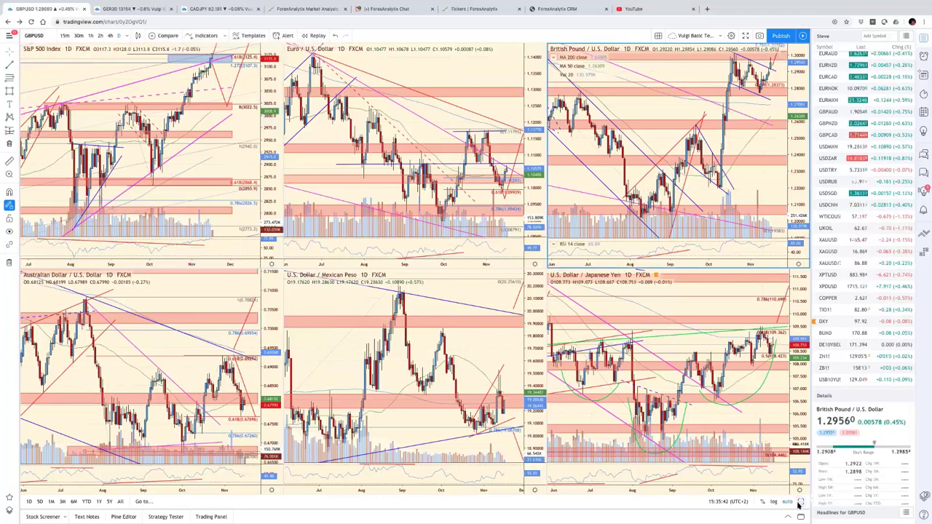
key(alt+Return)
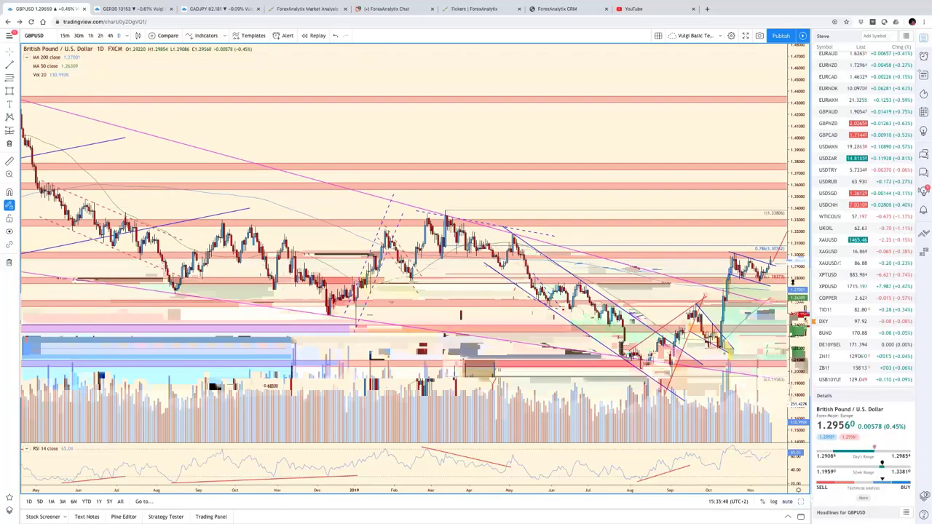
scroll(750, 235, right, 3)
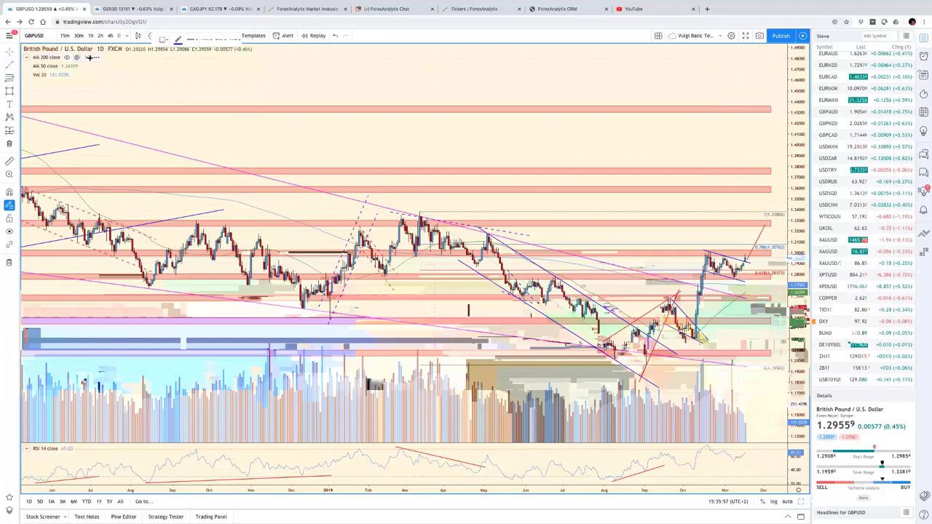
Draw a red trendline across the recent GBPUSD RSI peaks, then deselect it.
click(178, 39)
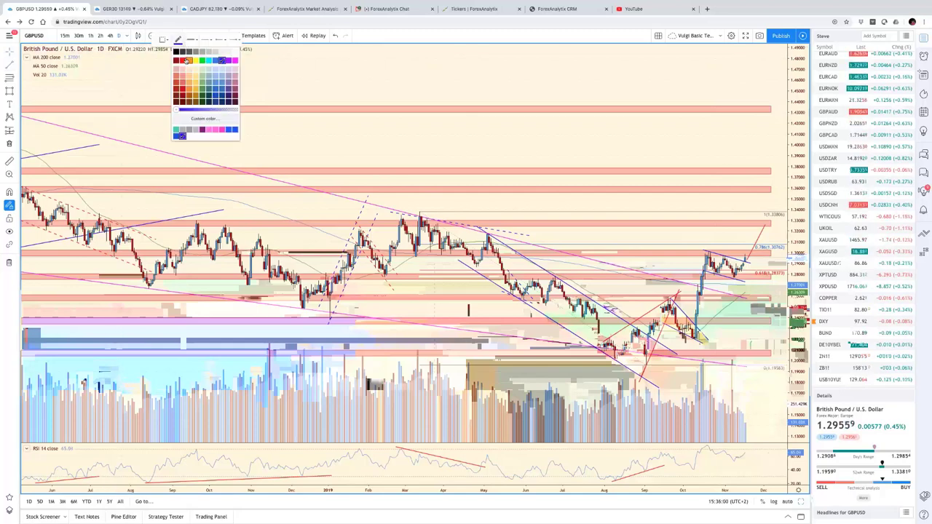
click(616, 331)
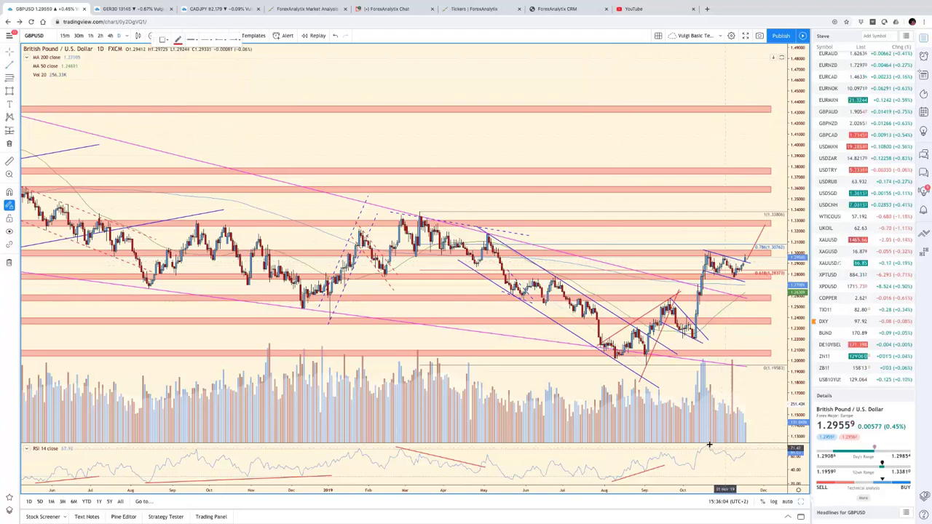
click(750, 456)
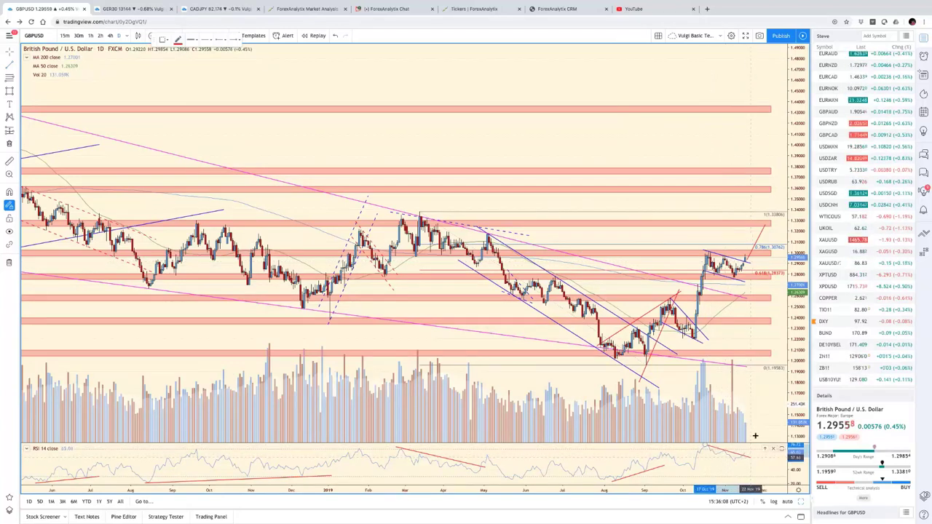
click(736, 363)
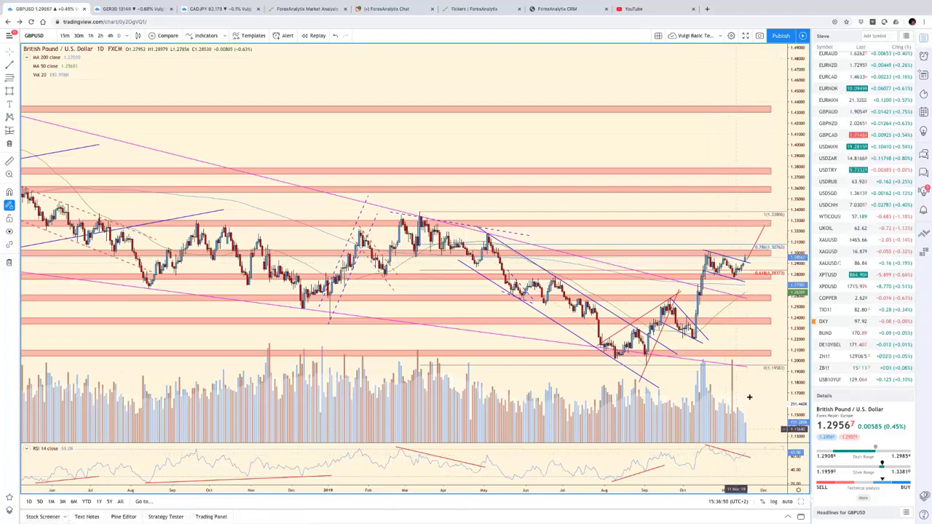
scroll(772, 420, left, 3)
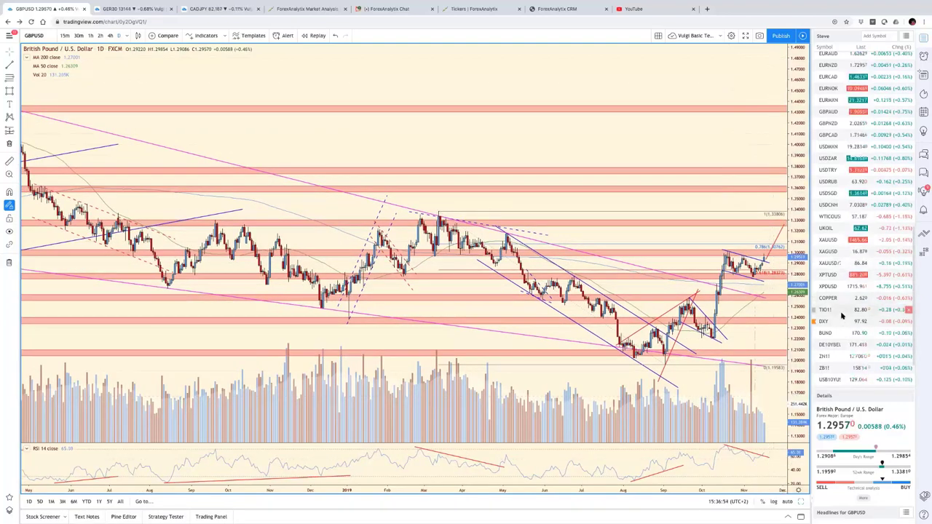
scroll(845, 306, up, 3)
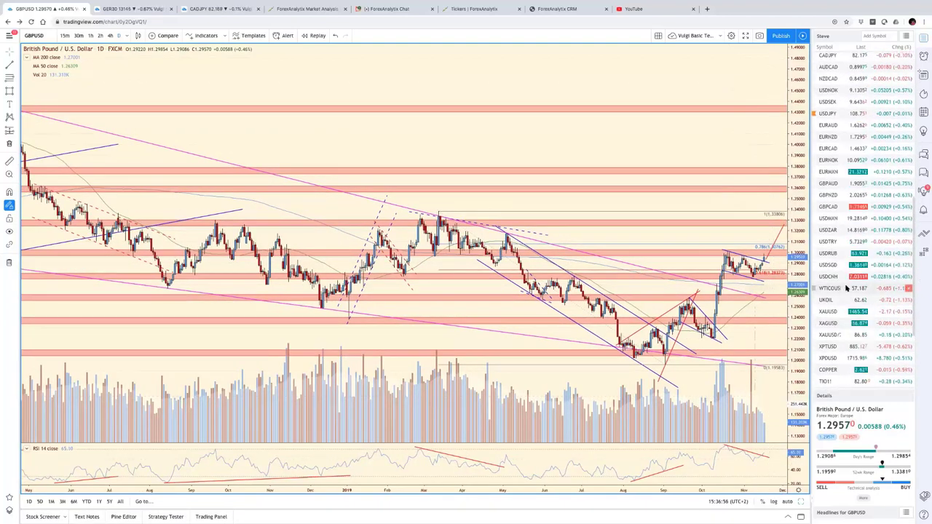
scroll(847, 241, up, 2)
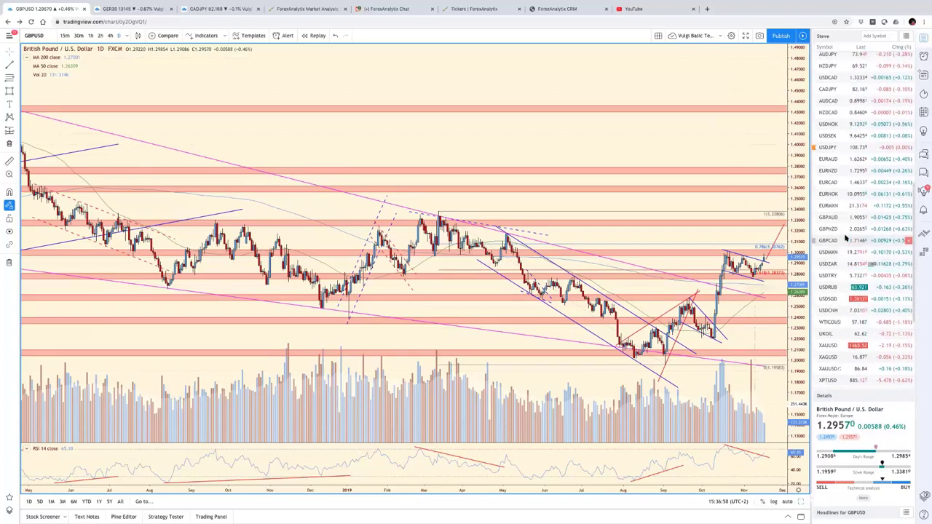
scroll(845, 219, up, 5)
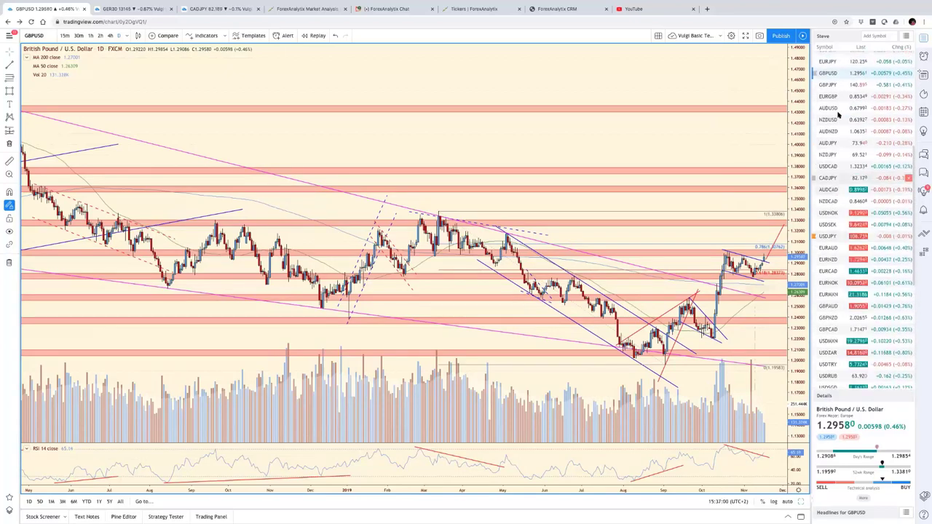
Load GBPJPY and compress its price scale to show all zones and the 143–136 projection.
click(837, 85)
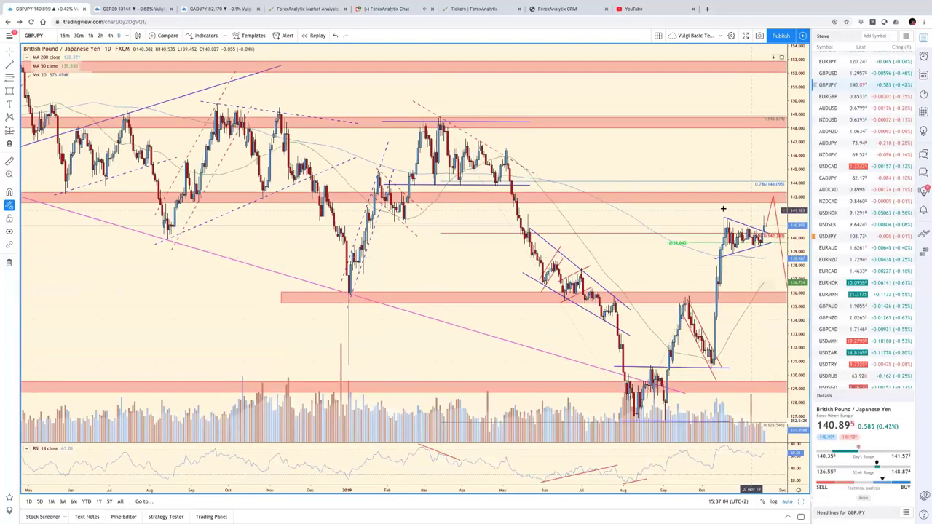
scroll(699, 212, right, 3)
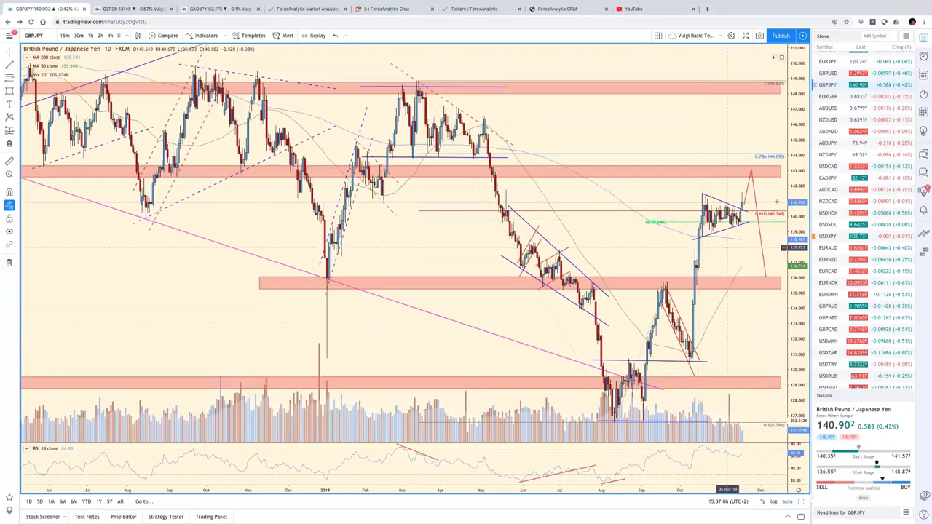
drag(794, 220, 786, 276)
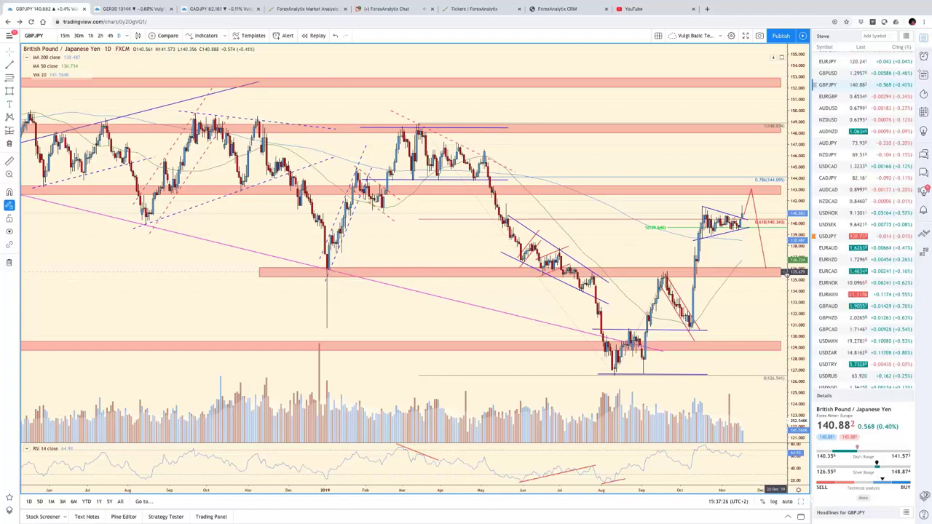
click(688, 211)
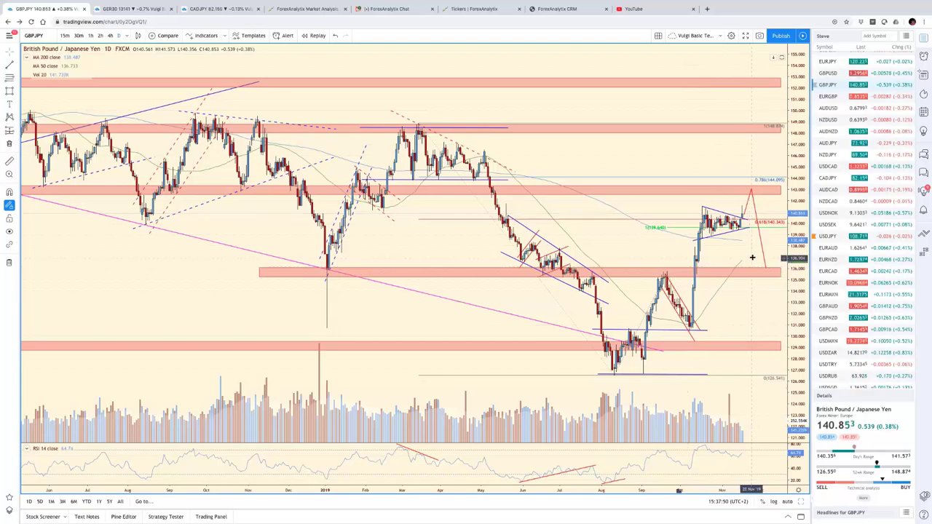
drag(774, 258, 795, 270)
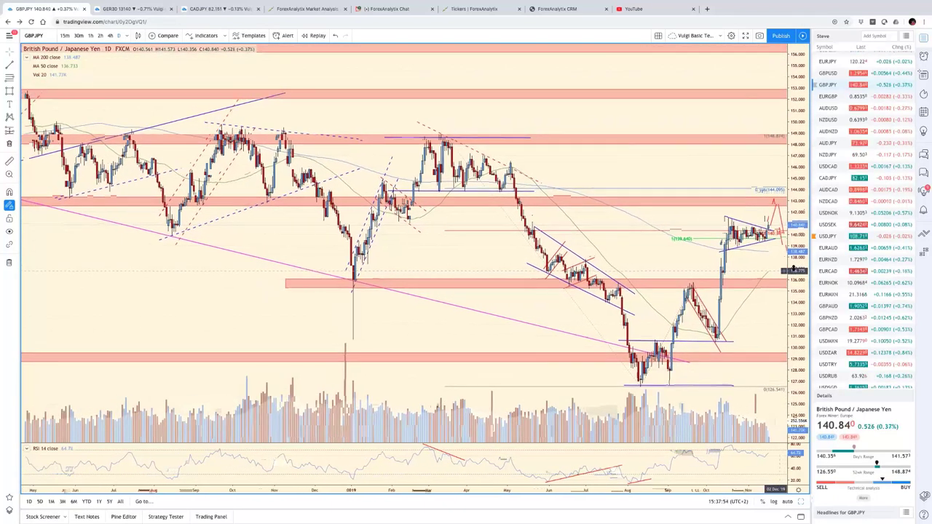
Load GBPAUD and compress its price scale to reveal the higher levels.
click(830, 306)
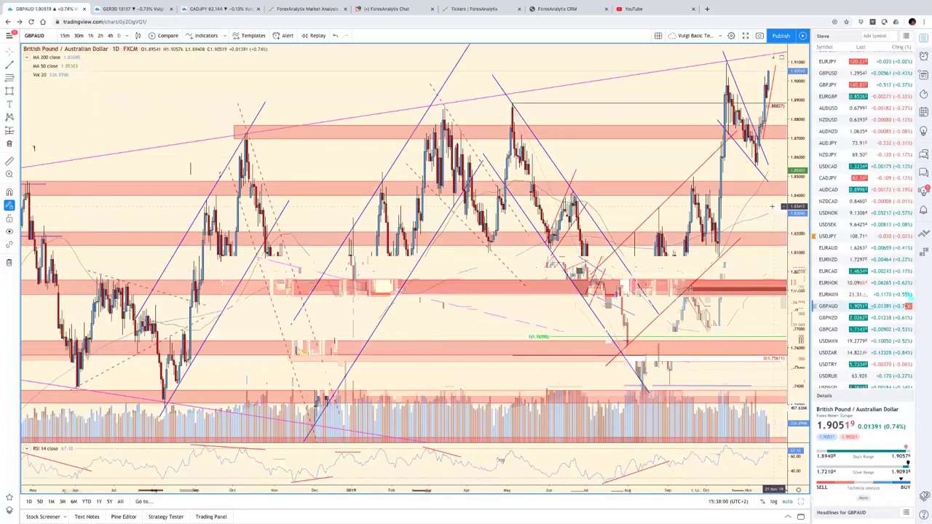
scroll(725, 209, right, 2)
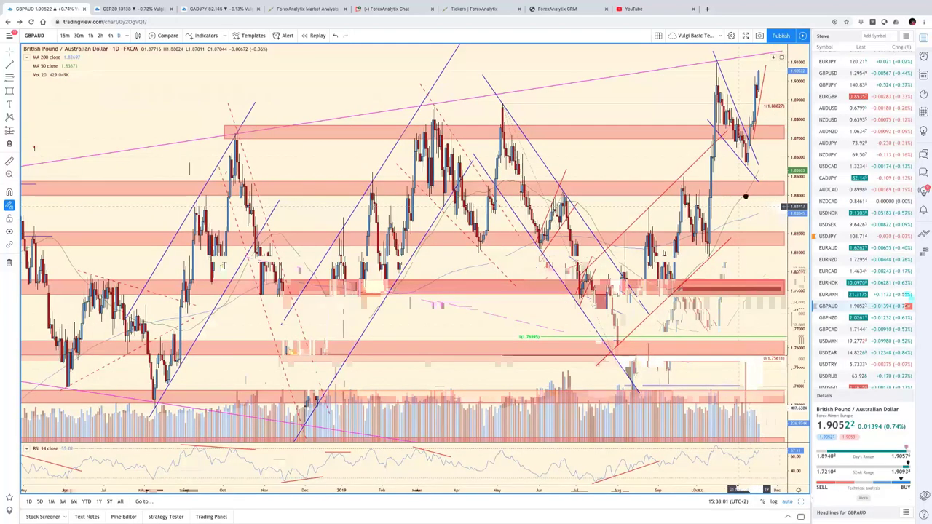
scroll(795, 151, right, 2)
drag(787, 252, 787, 290)
drag(779, 329, 789, 346)
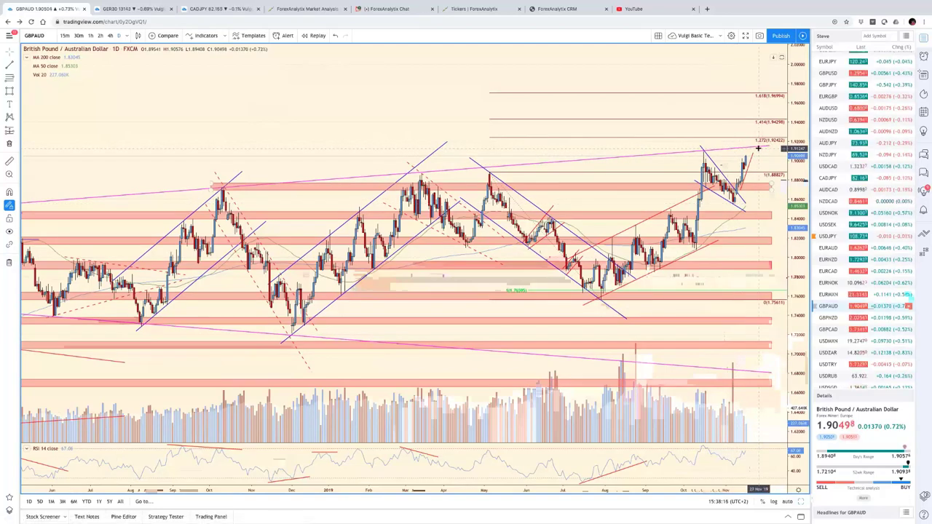
scroll(757, 150, down, 2)
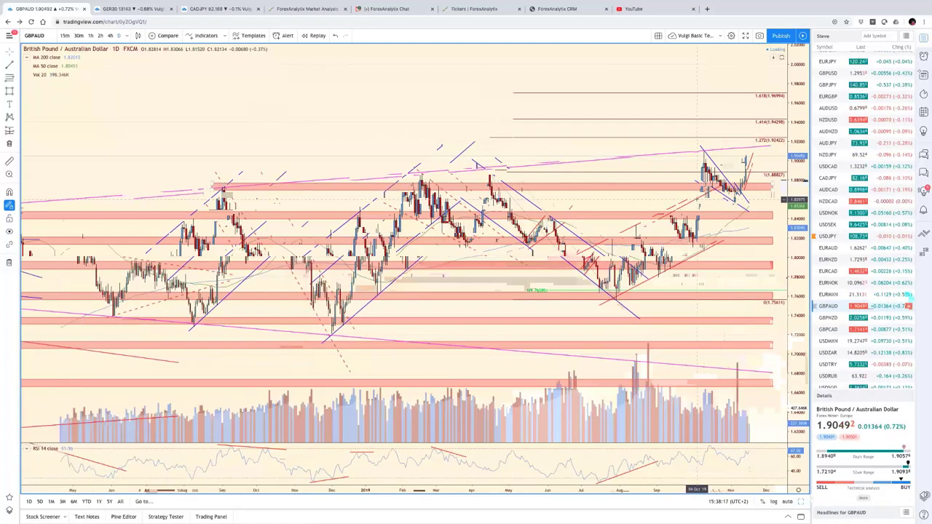
scroll(697, 199, down, 2)
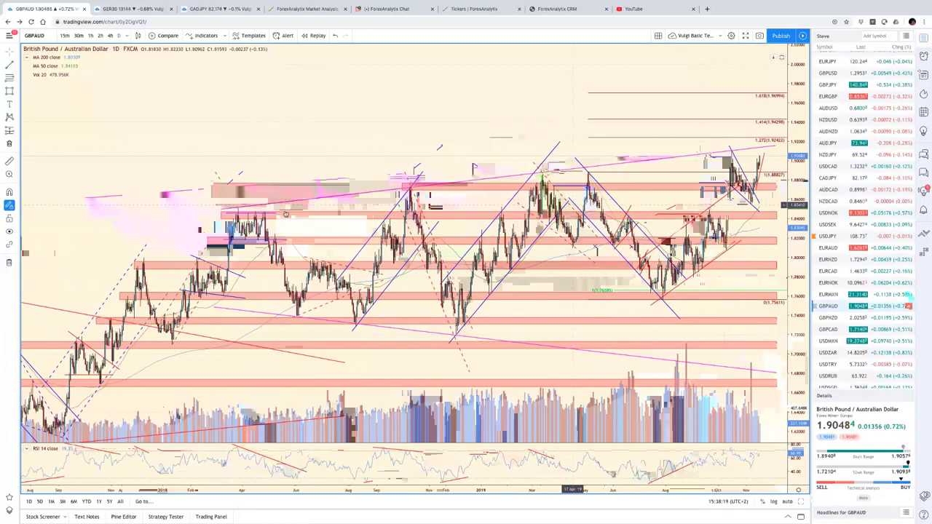
Lower the right endpoint of the long pink resistance trendline slightly.
click(222, 210)
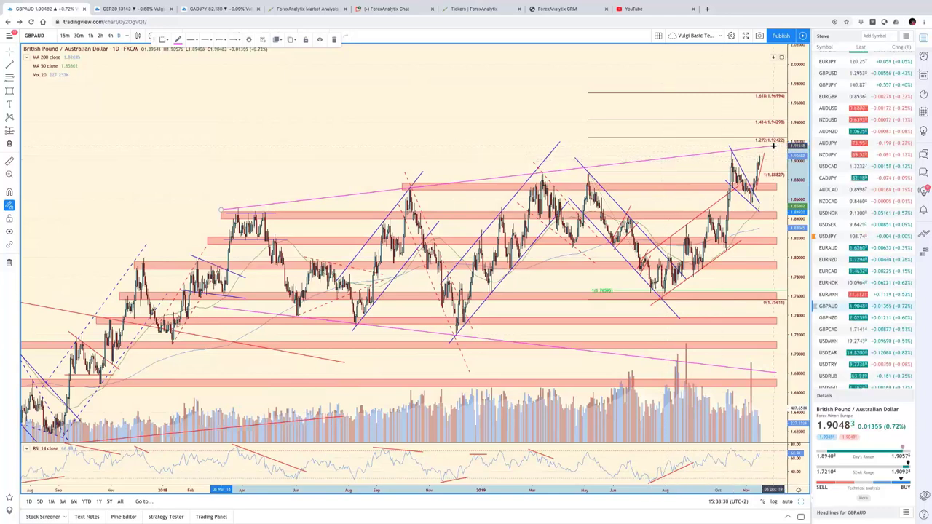
drag(773, 147, 774, 152)
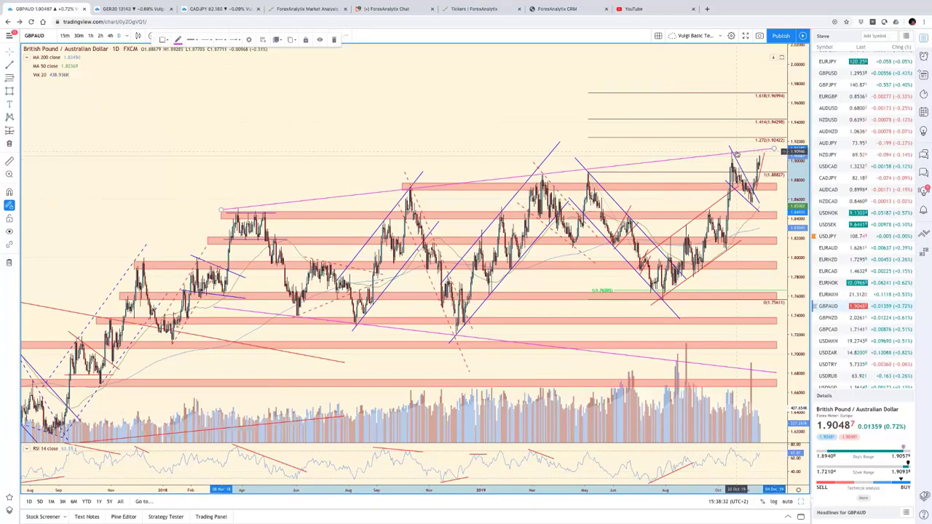
scroll(743, 152, up, 3)
scroll(736, 152, up, 4)
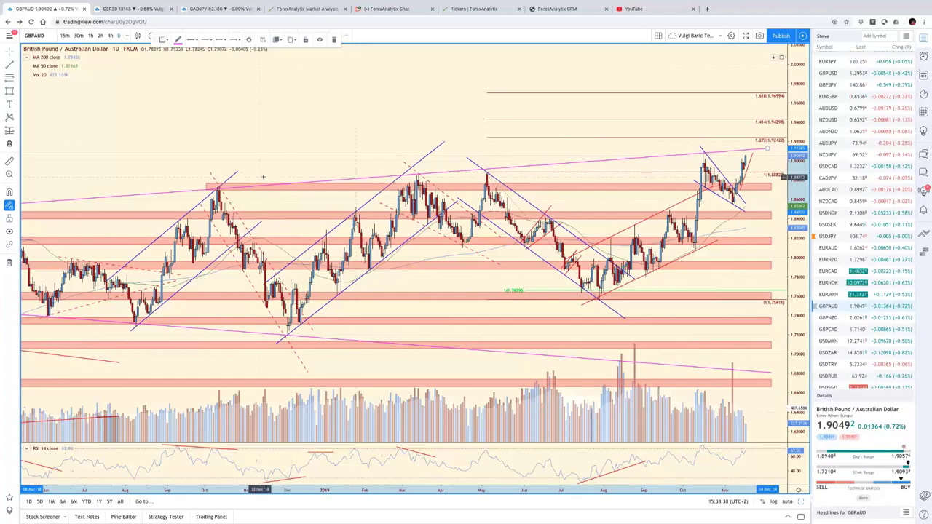
scroll(457, 196, down, 5)
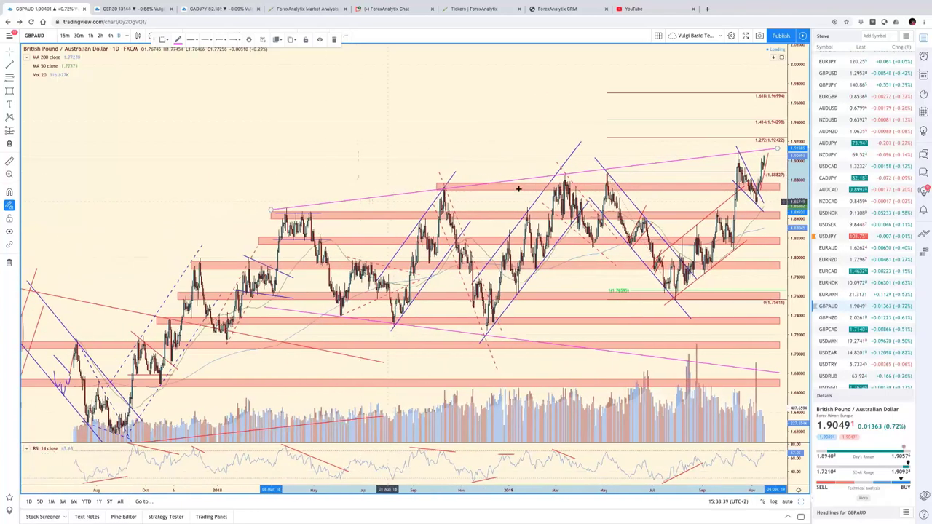
scroll(616, 189, up, 5)
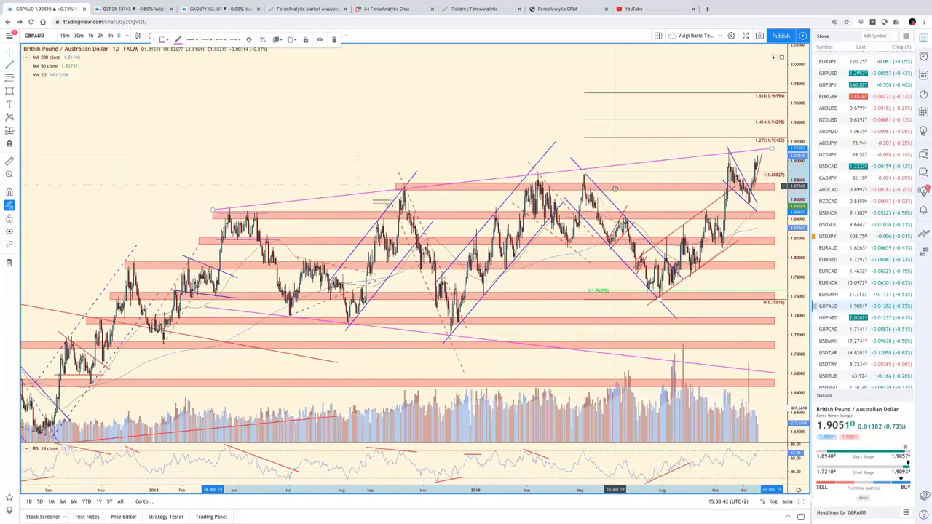
scroll(615, 189, down, 3)
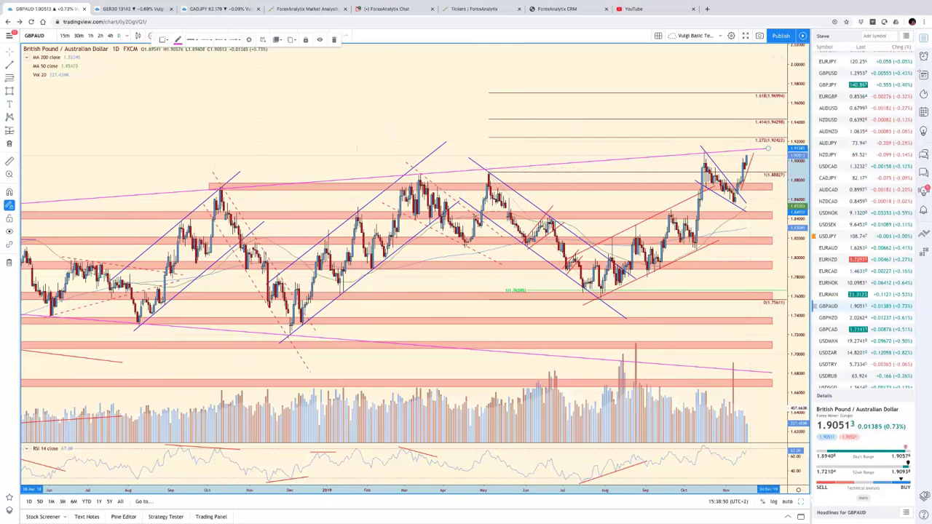
drag(498, 5, 404, 3)
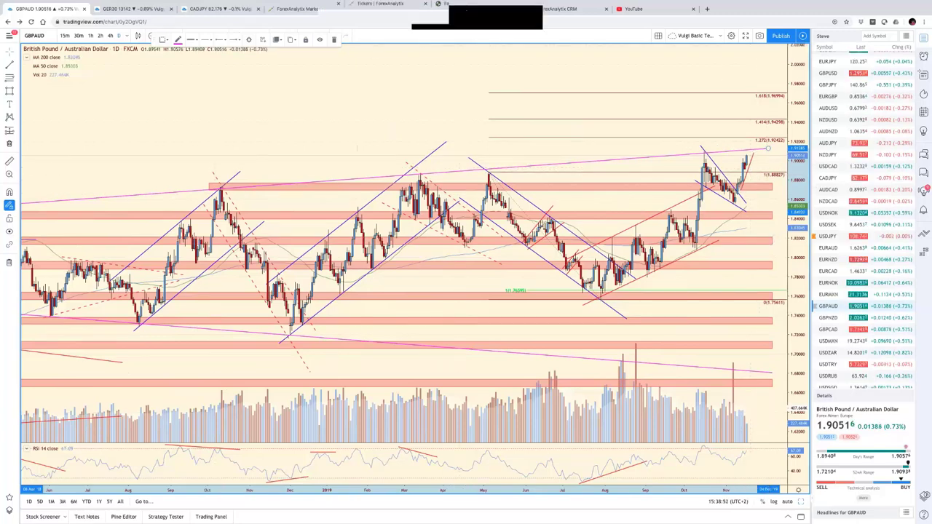
drag(577, 8, 420, 10)
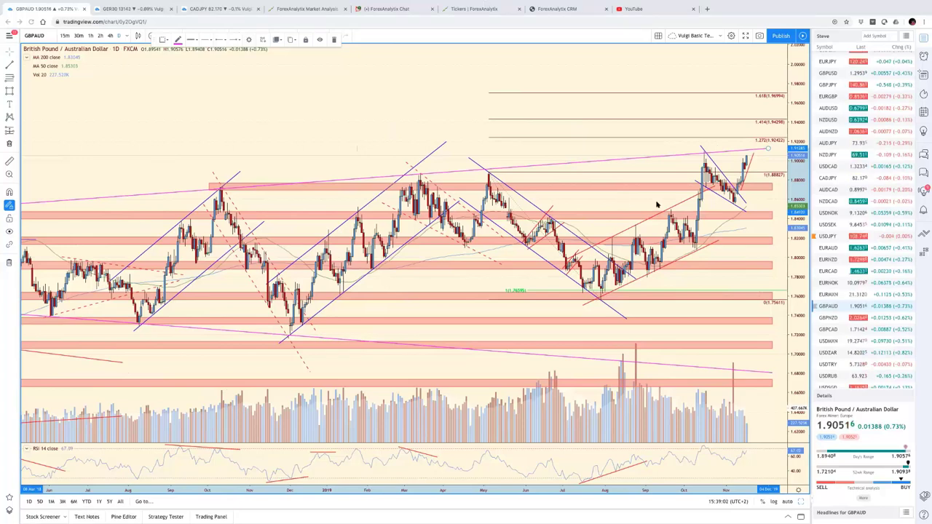
Open GBPNZD with a wider price range, check its red RSI trendline, then restore the grid.
click(830, 319)
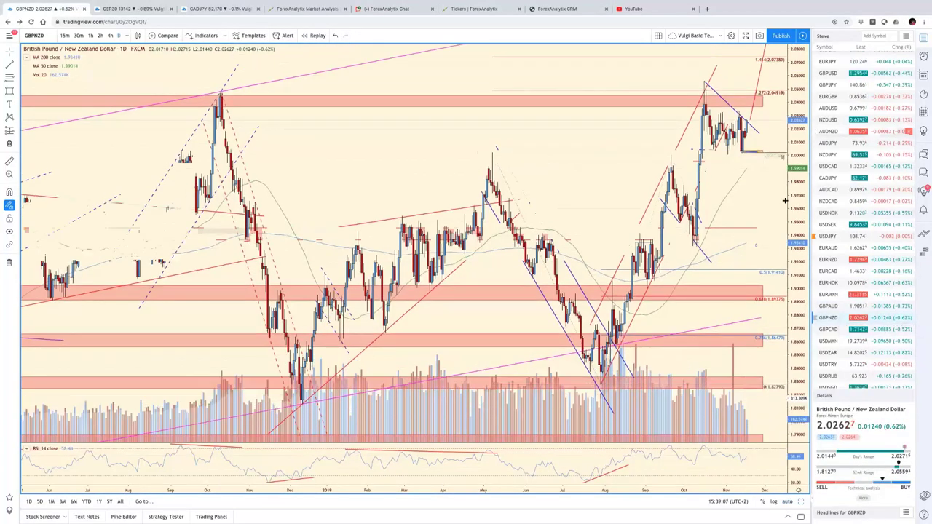
drag(785, 200, 775, 306)
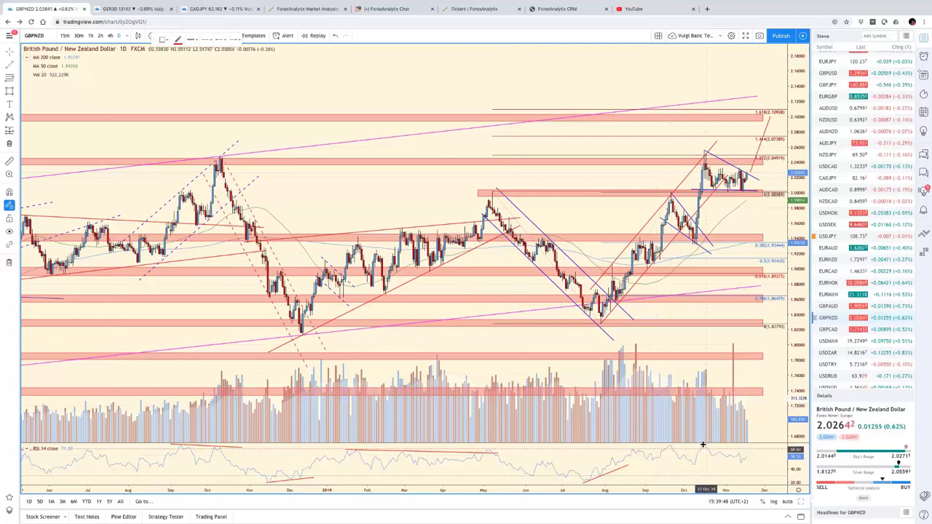
click(759, 457)
click(442, 333)
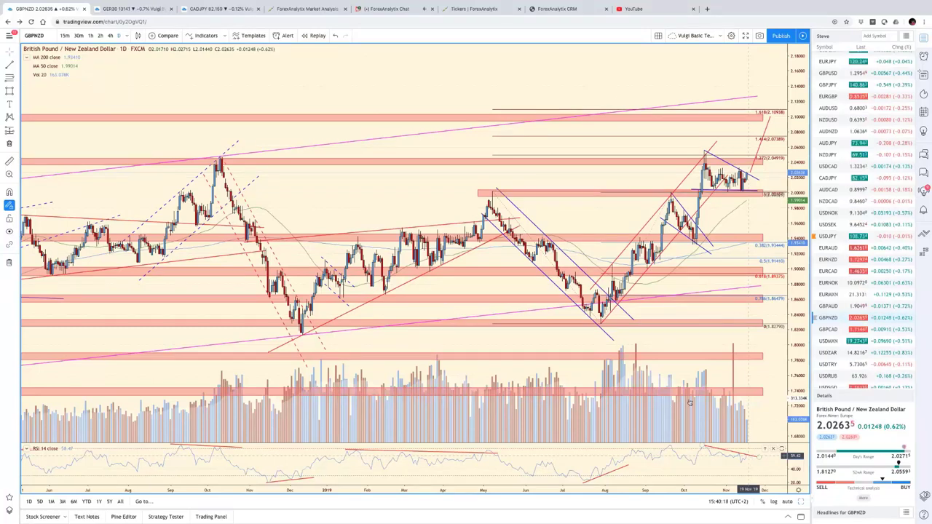
click(789, 501)
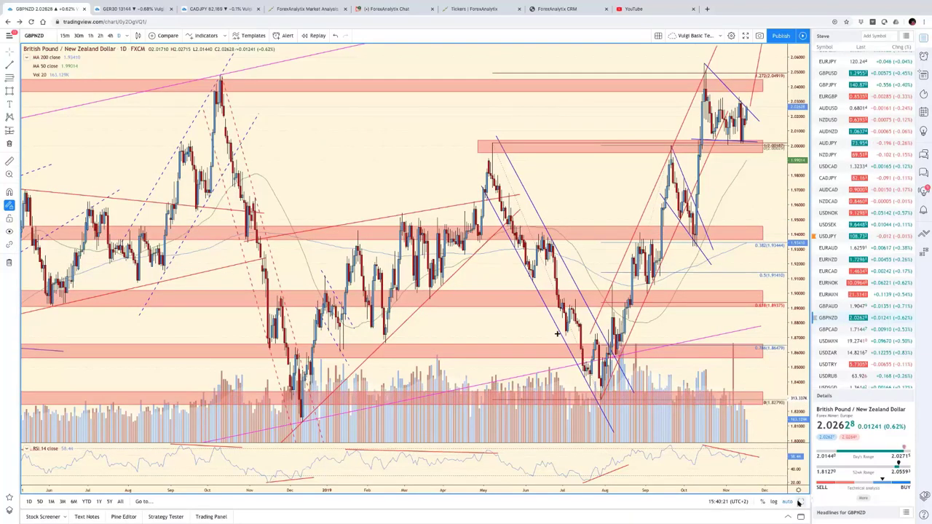
key(alt+Return)
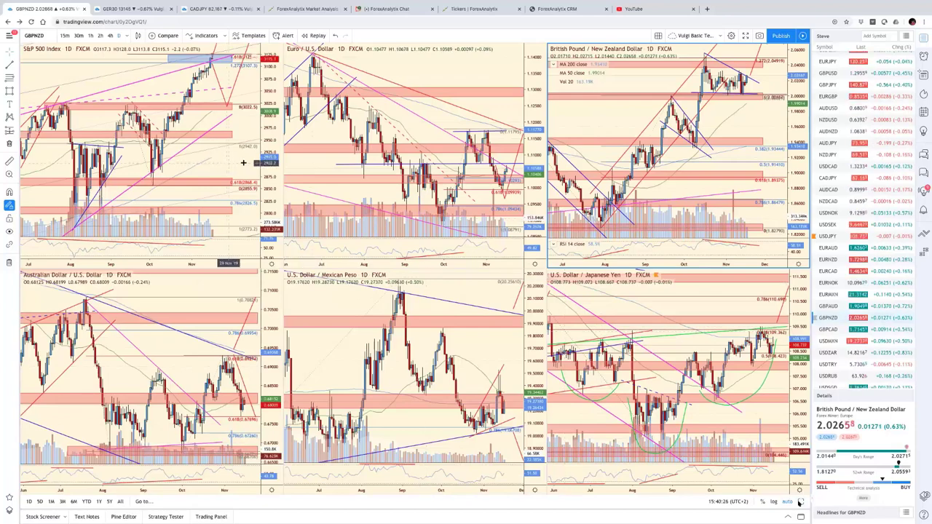
Move focus from the S&P 500 chart to USD/JPY and maximize it.
key(Tab)
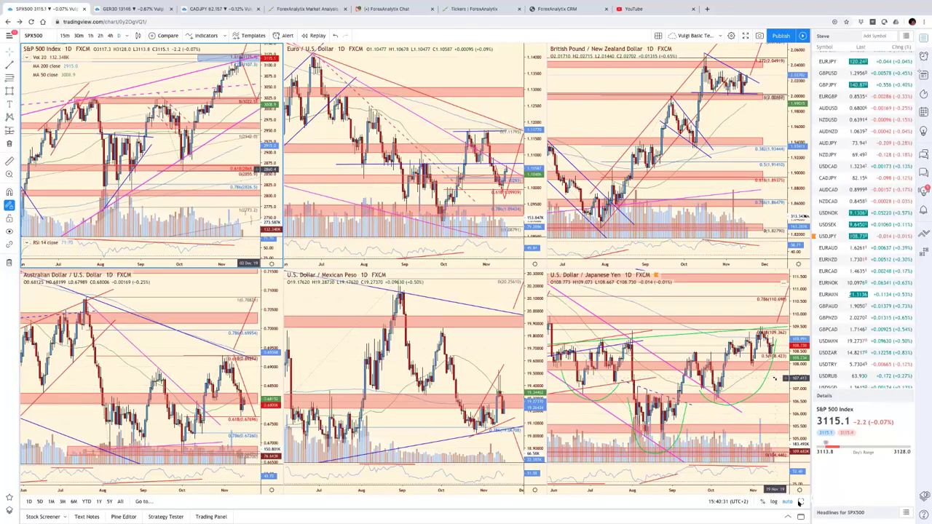
key(Tab)
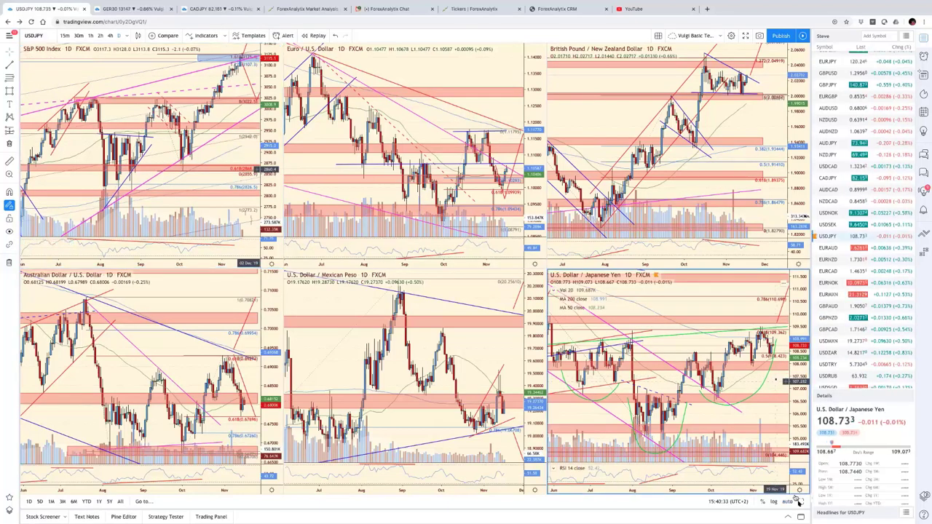
key(alt+Return)
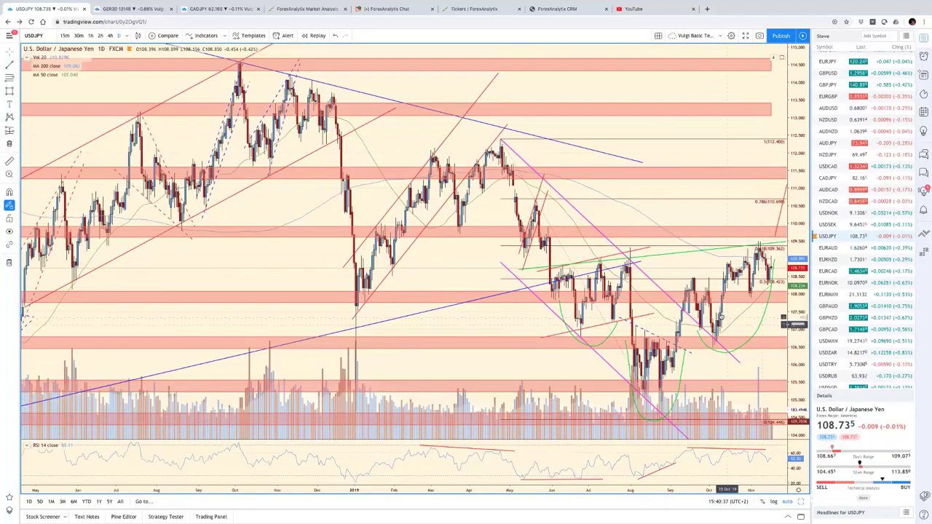
Compress the USD/JPY price scale to span about 101–118 so every zone shows.
scroll(724, 321, right, 2)
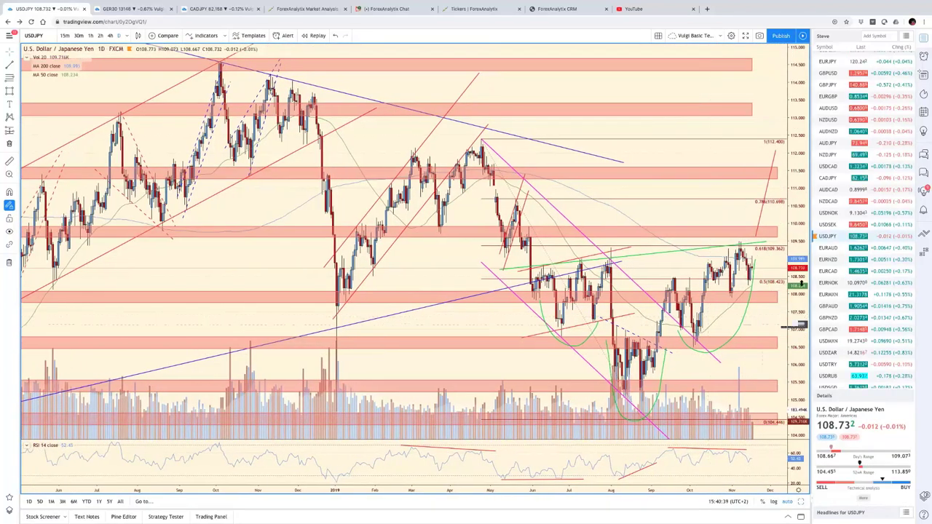
drag(799, 313, 794, 363)
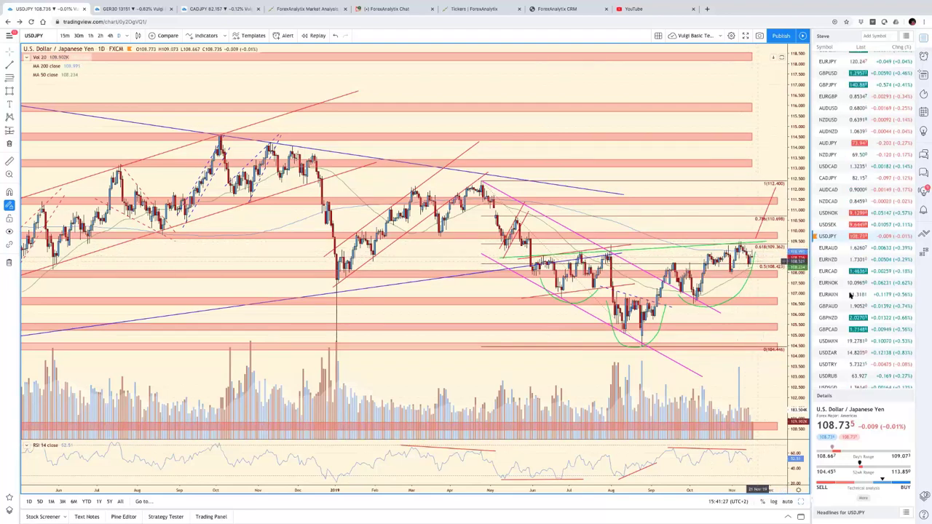
scroll(845, 306, down, 5)
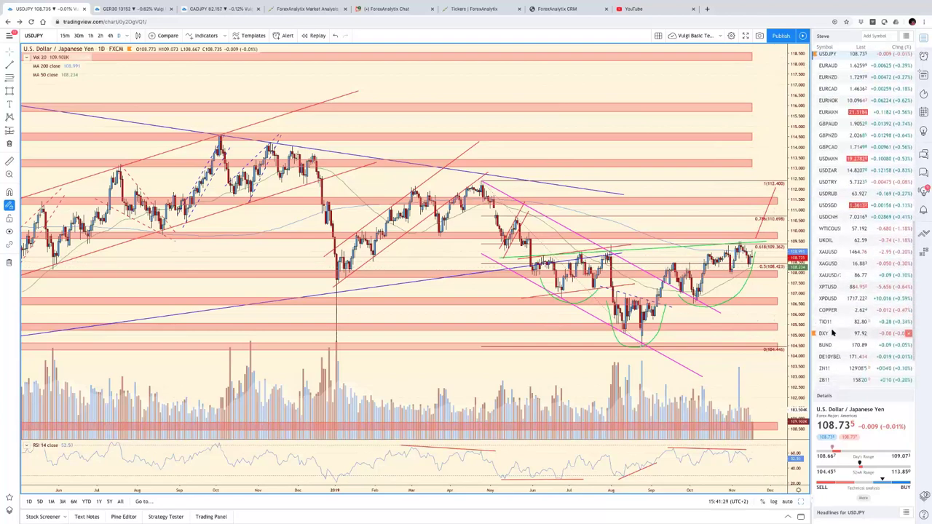
Open the DXY dollar index chart and compress its price scale to a wider range.
click(834, 333)
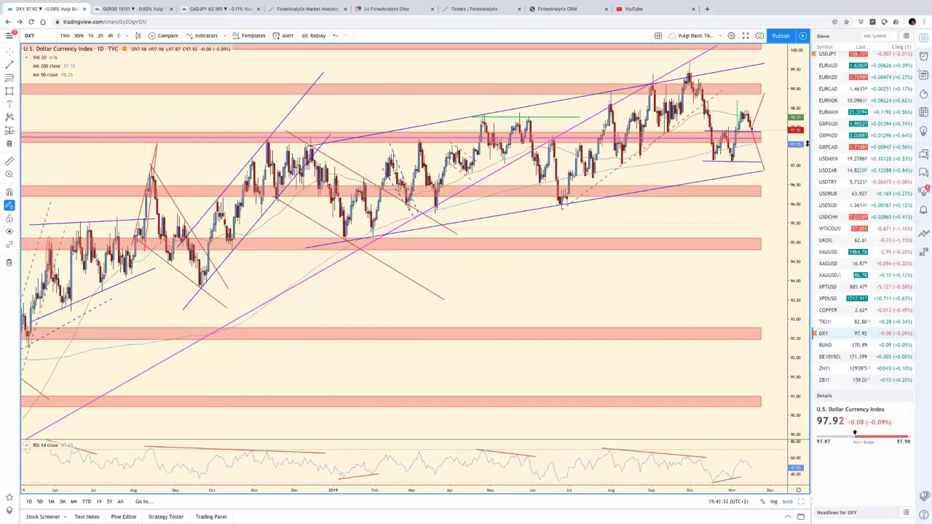
drag(807, 144, 787, 288)
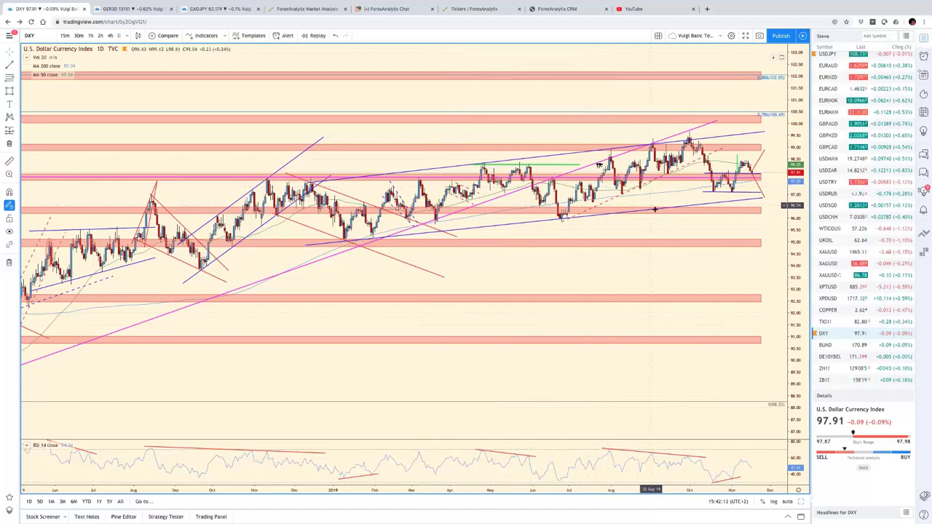
scroll(655, 209, down, 5)
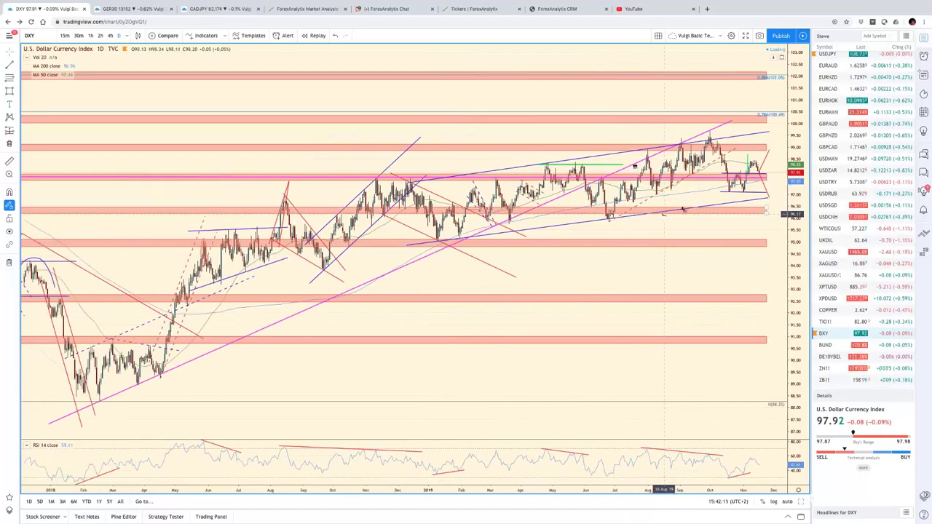
scroll(663, 212, up, 3)
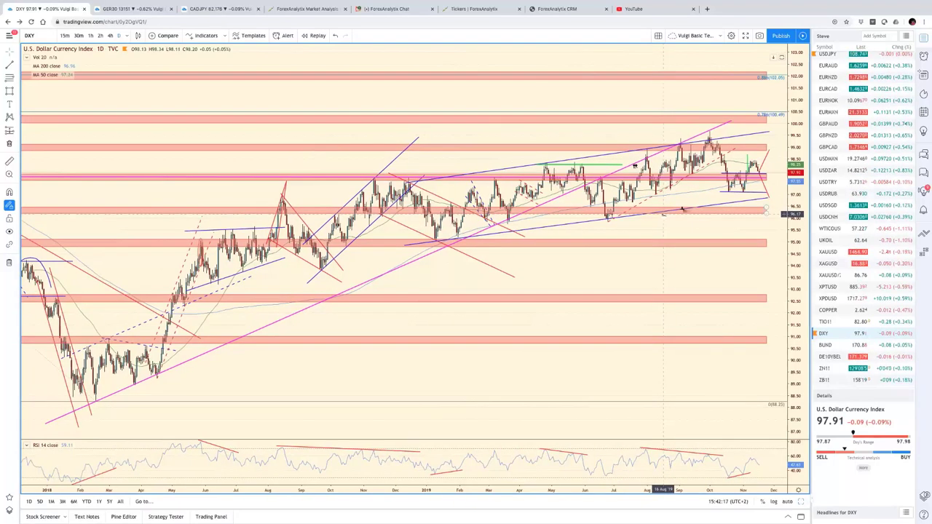
scroll(662, 212, up, 2)
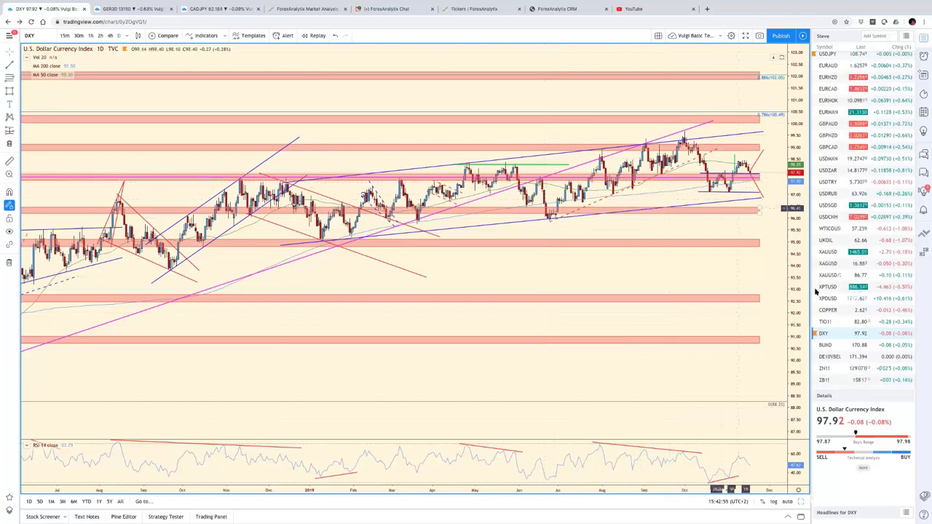
Auto-scale DXY, return to the six-chart grid and make USD/MXN active.
click(787, 502)
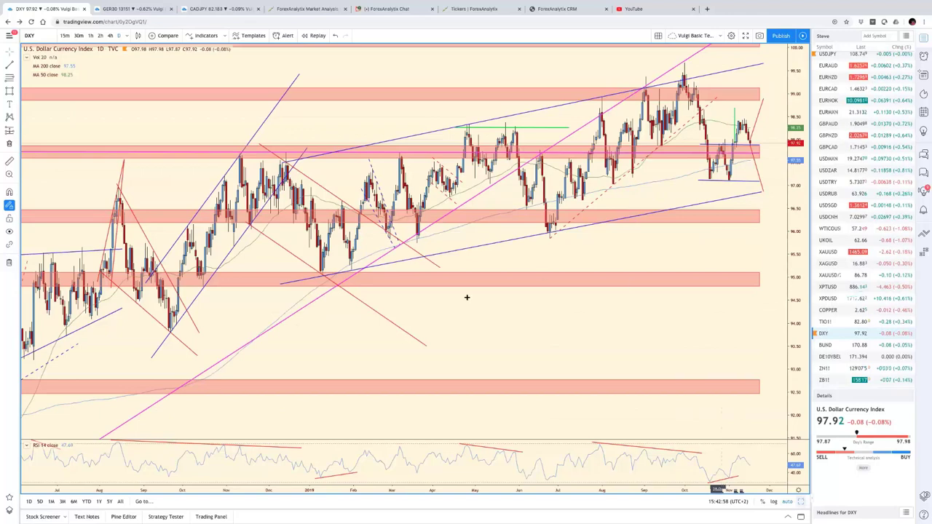
key(alt+Return)
key(shift+Tab)
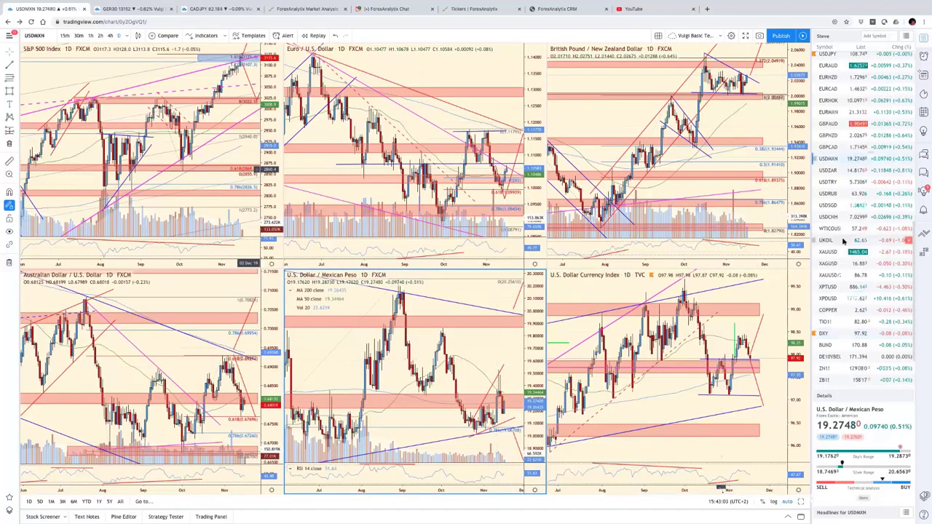
Load West Texas Oil (WTICOUSD) in place of USD/MXN, review it full-size, then auto-scale.
click(843, 230)
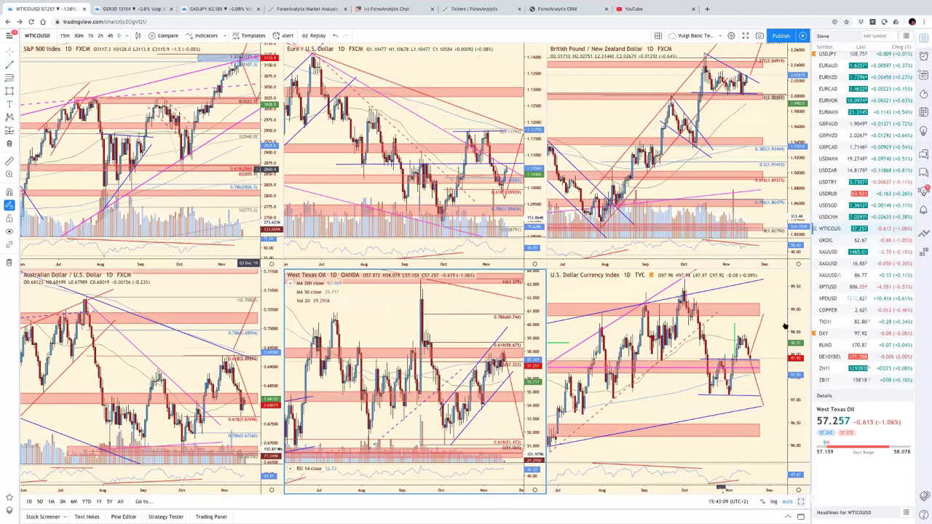
key(alt+Return)
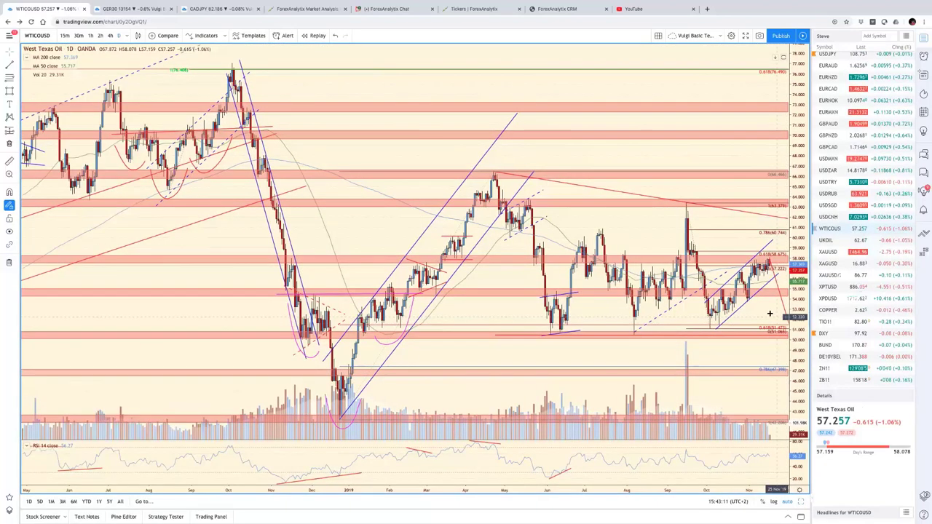
scroll(761, 314, right, 3)
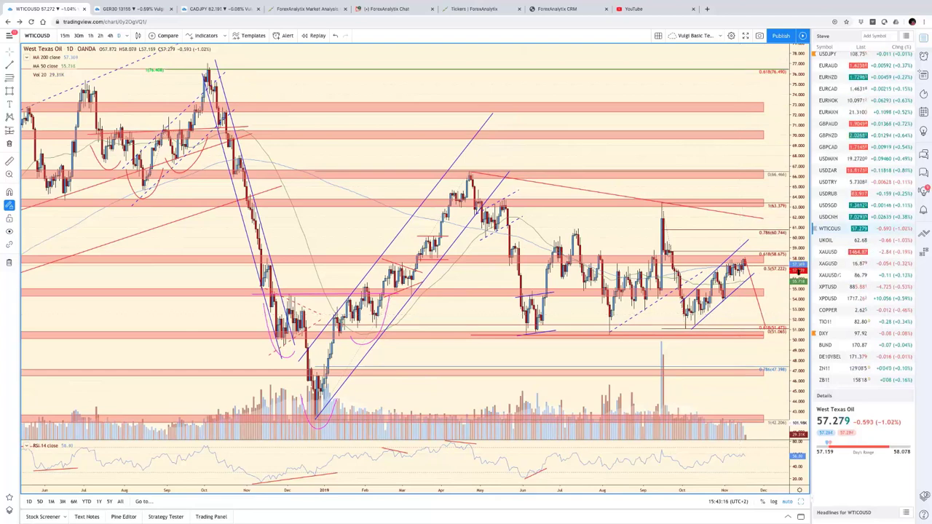
drag(791, 295, 790, 330)
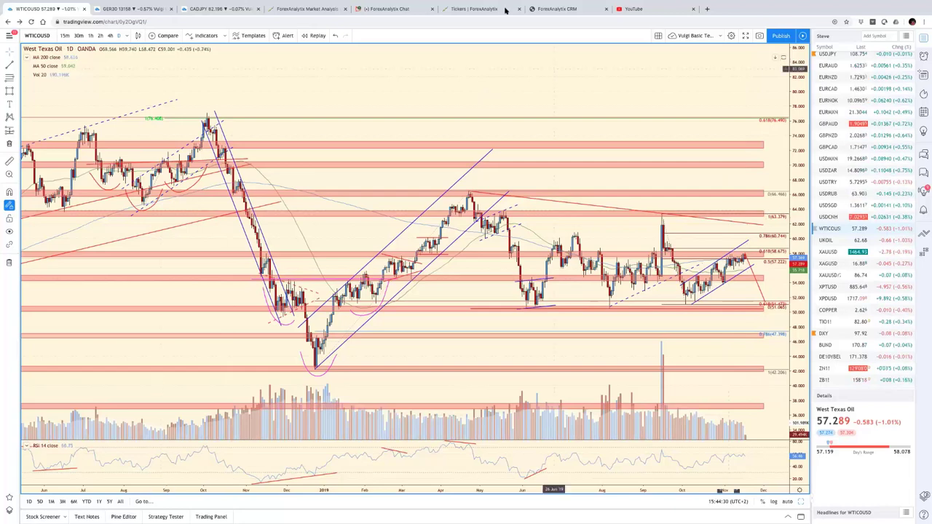
mouse_move(505, 2)
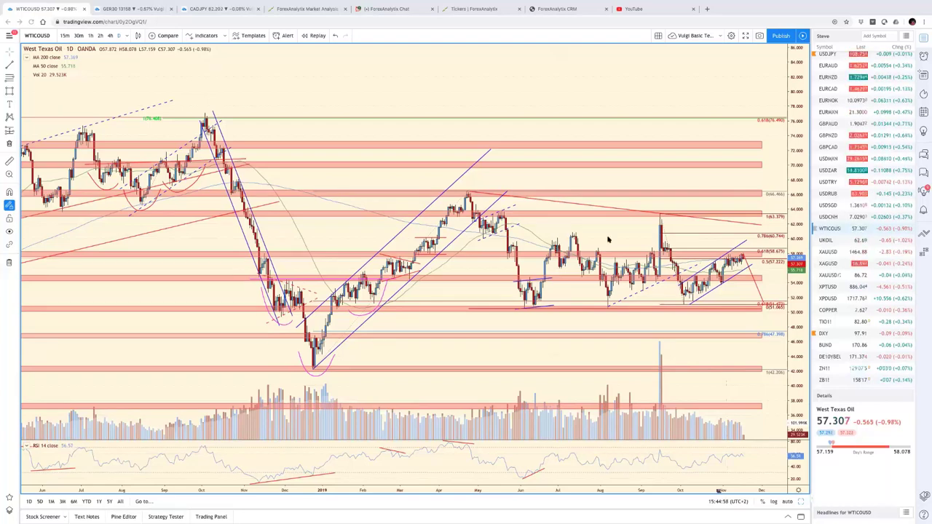
click(787, 502)
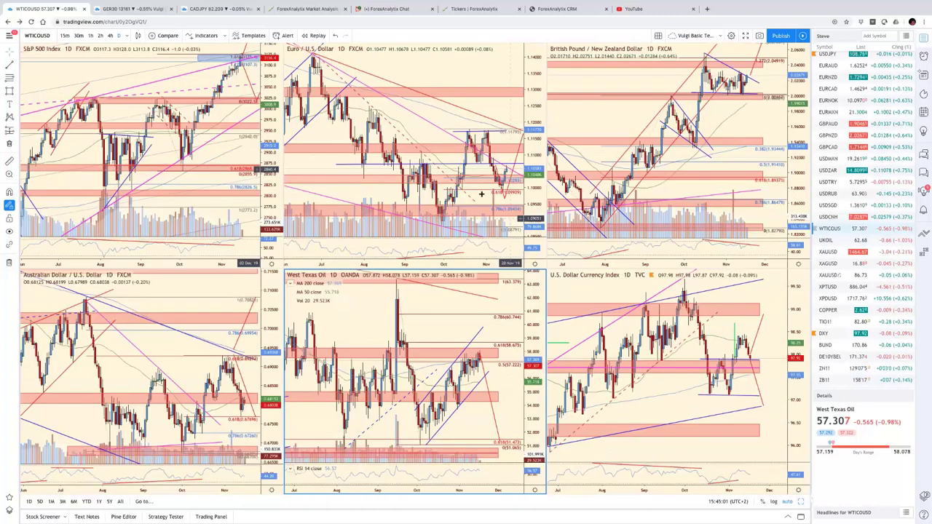
Maximize the EURUSD chart and drag the red projected path line's upper end higher.
click(482, 194)
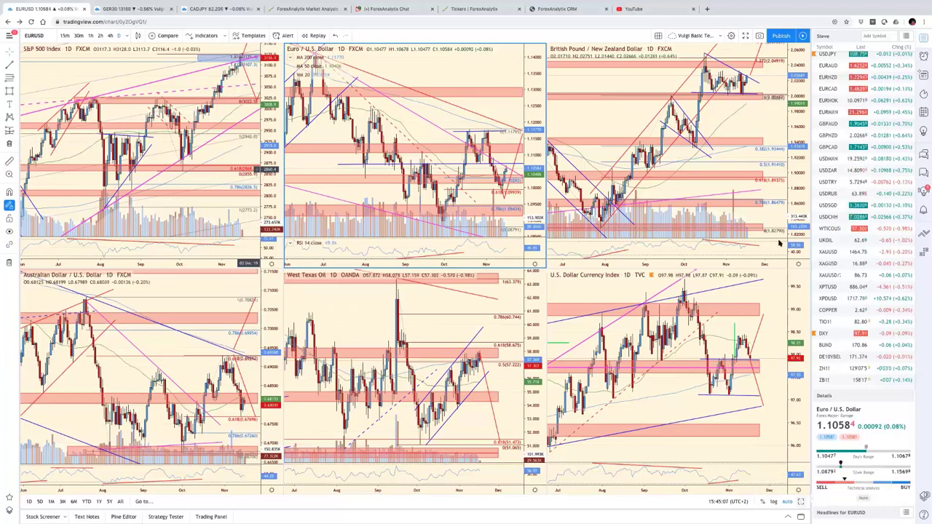
key(alt+Return)
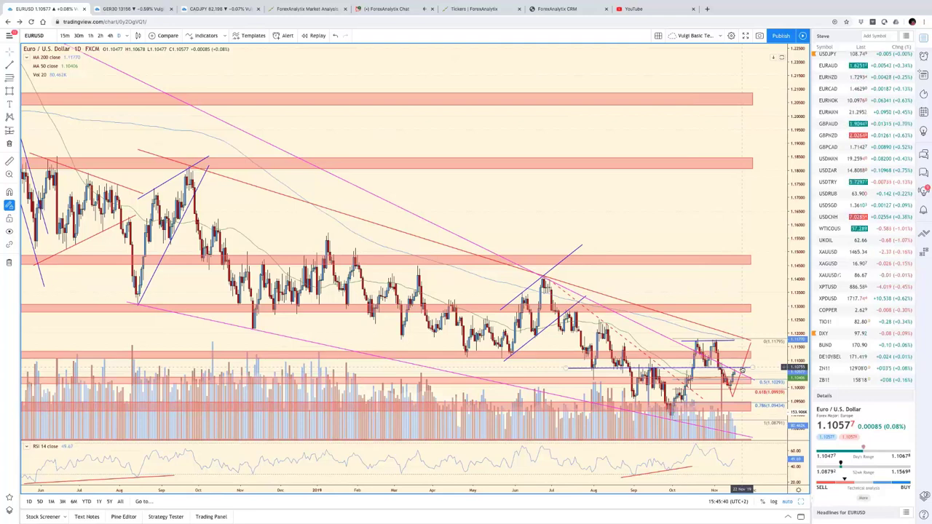
click(770, 301)
drag(778, 283, 786, 267)
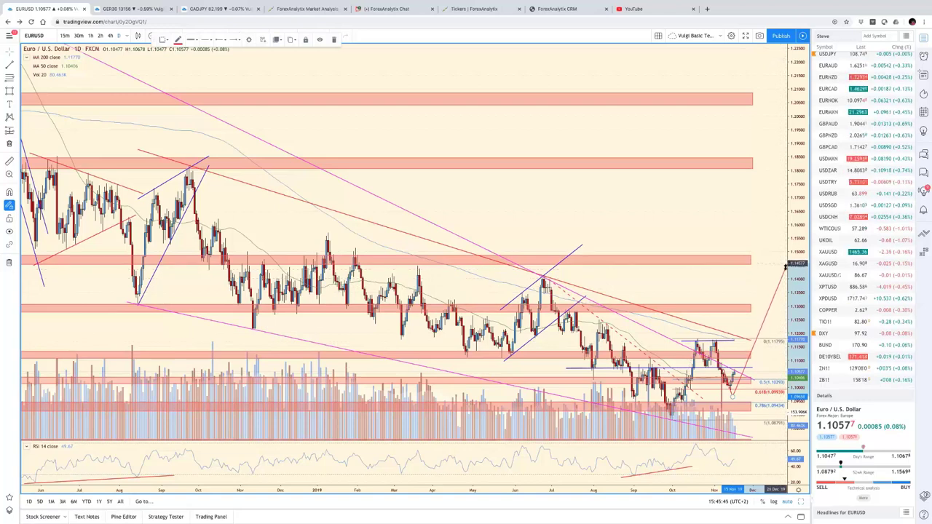
click(758, 280)
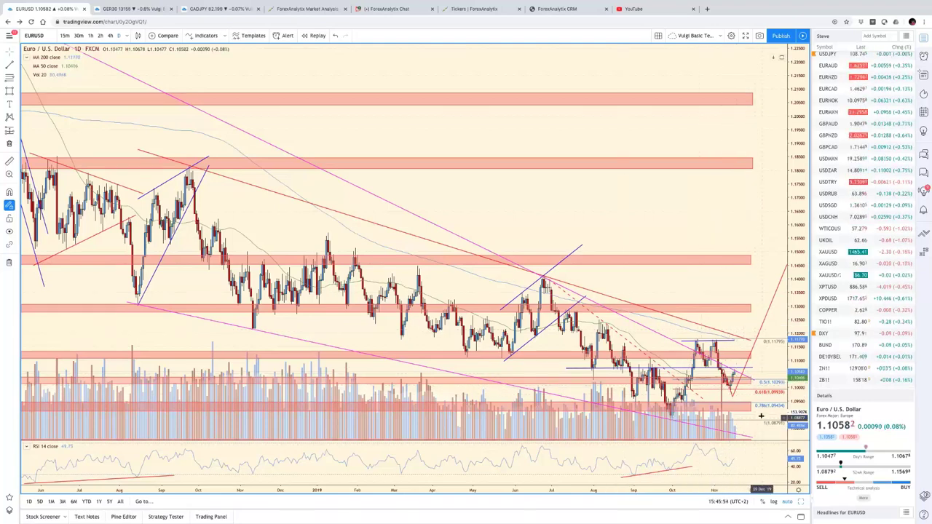
scroll(775, 415, left, 5)
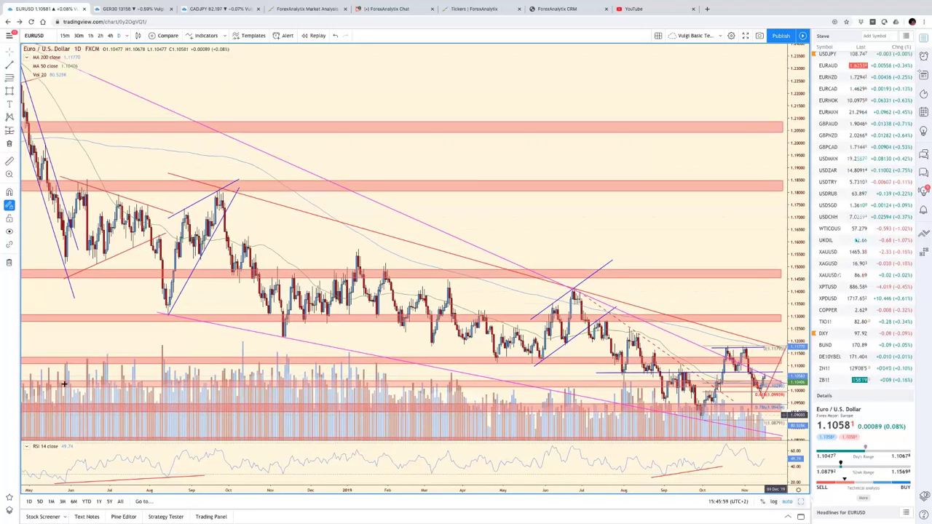
Back in the grid, load USD/CAD into the bottom-middle pane from the watchlist and maximize it.
key(alt+Return)
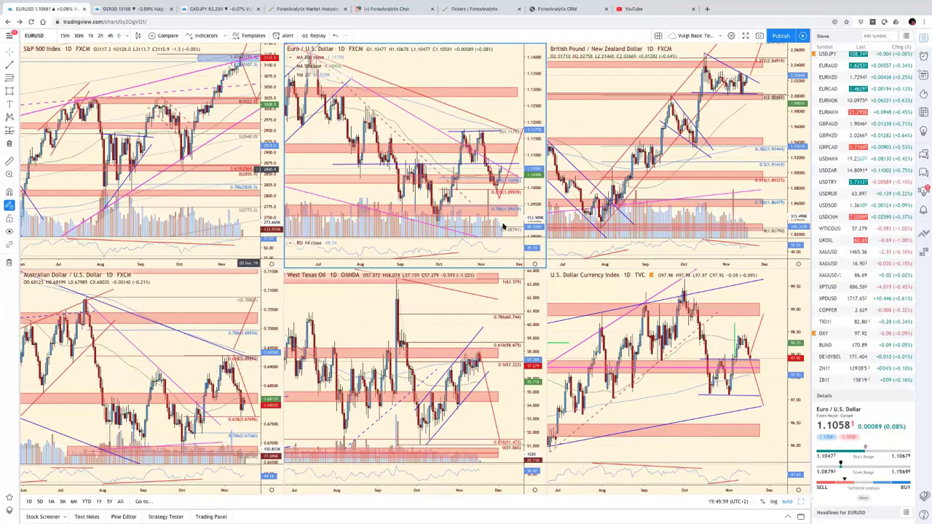
click(463, 322)
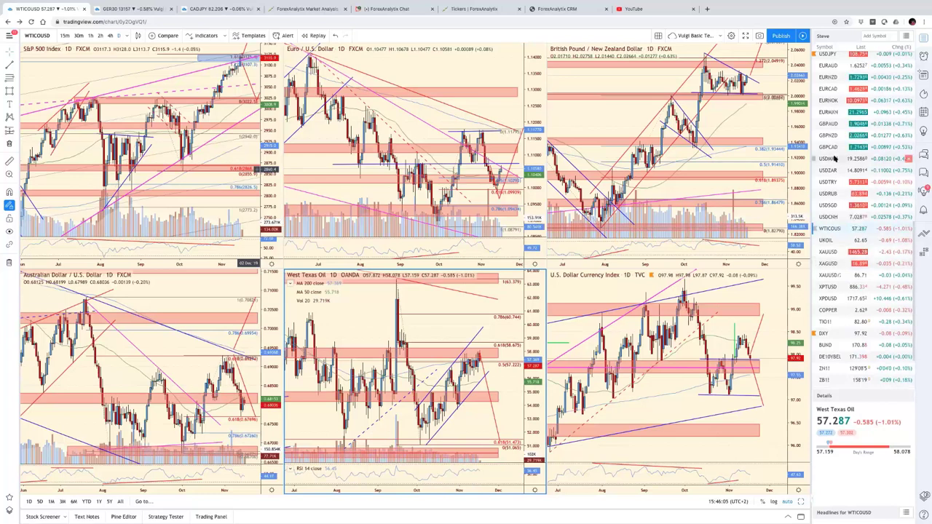
scroll(835, 158, up, 1)
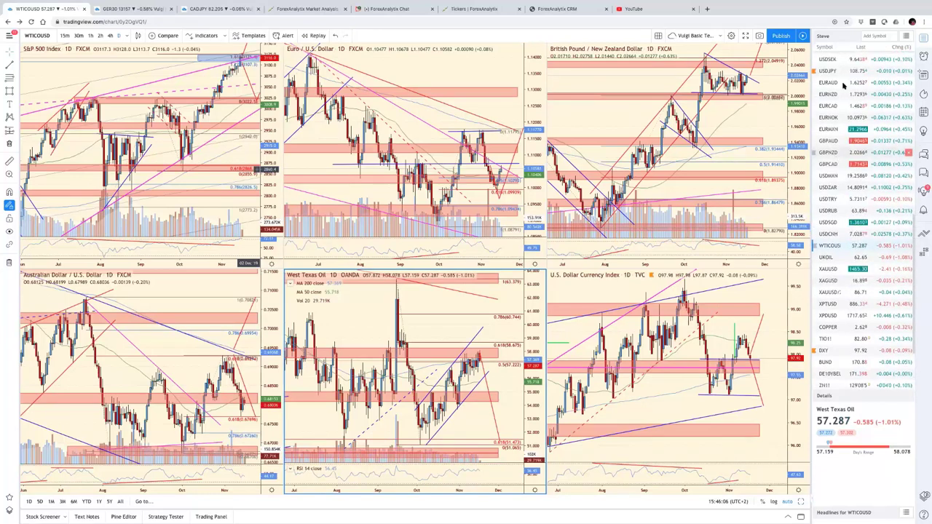
scroll(844, 87, up, 1)
scroll(839, 97, up, 3)
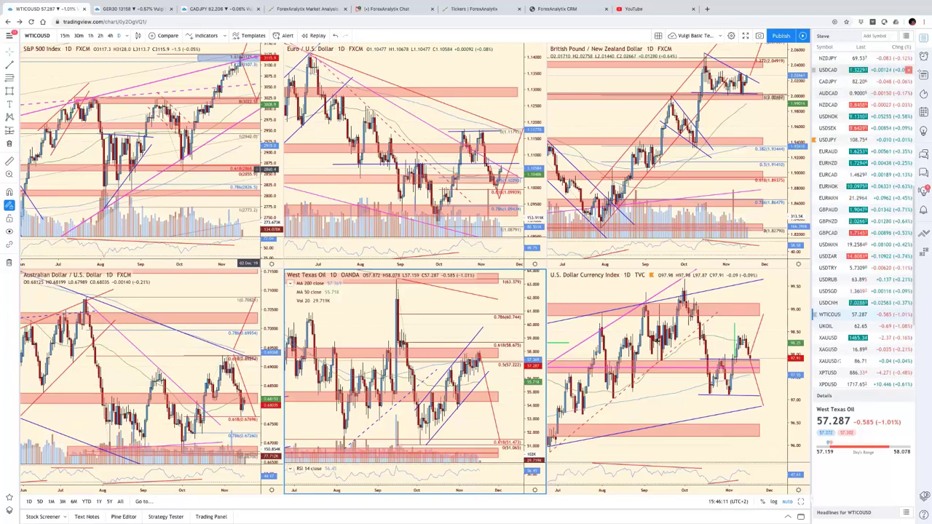
click(830, 70)
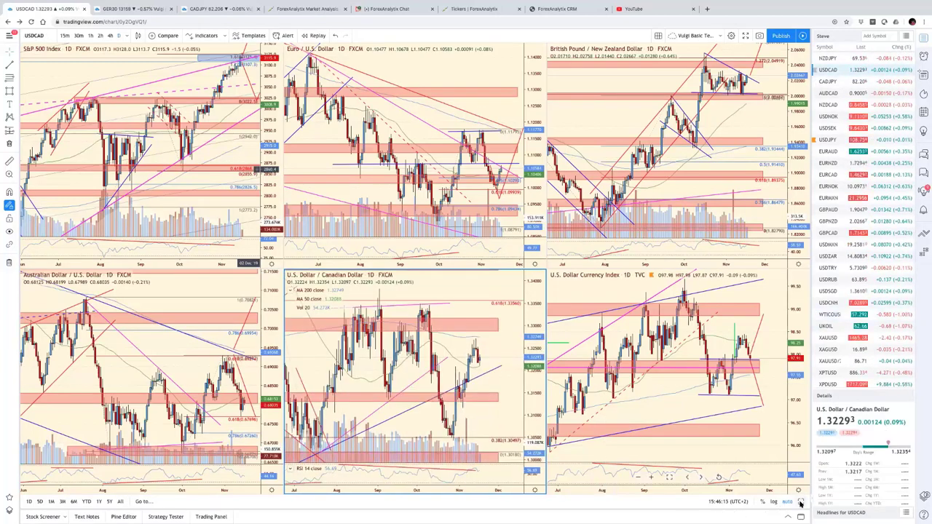
key(alt+Return)
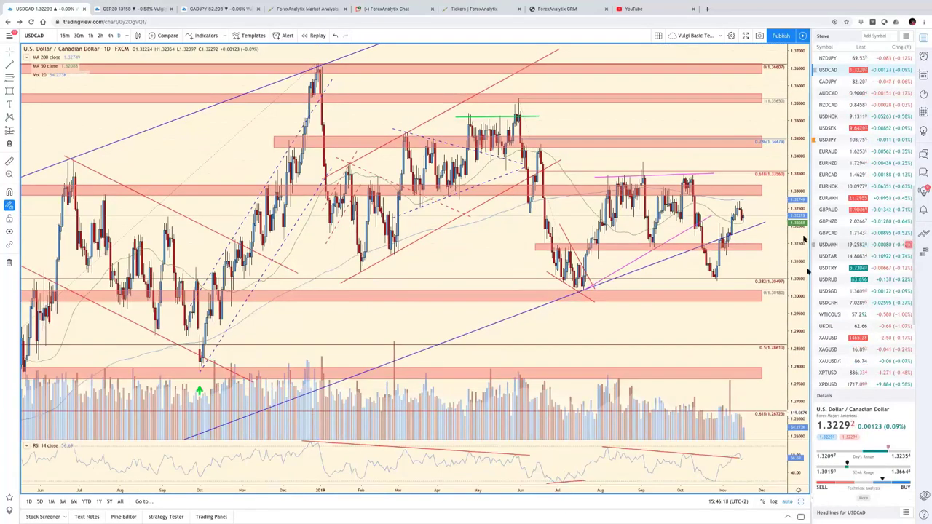
Compress the USD/CAD price scale, zoom the time axis out and back in, then pan to earlier months.
drag(807, 271, 775, 375)
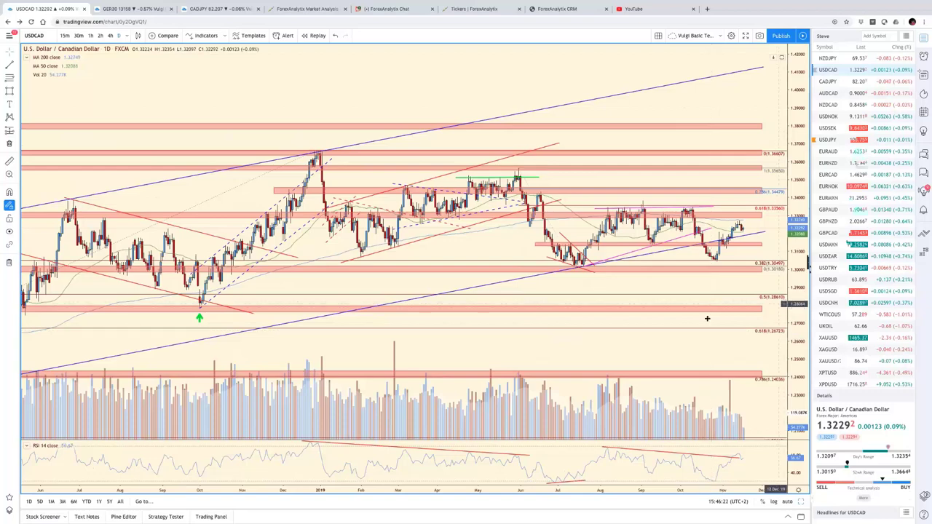
scroll(707, 319, down, 4)
scroll(706, 319, down, 3)
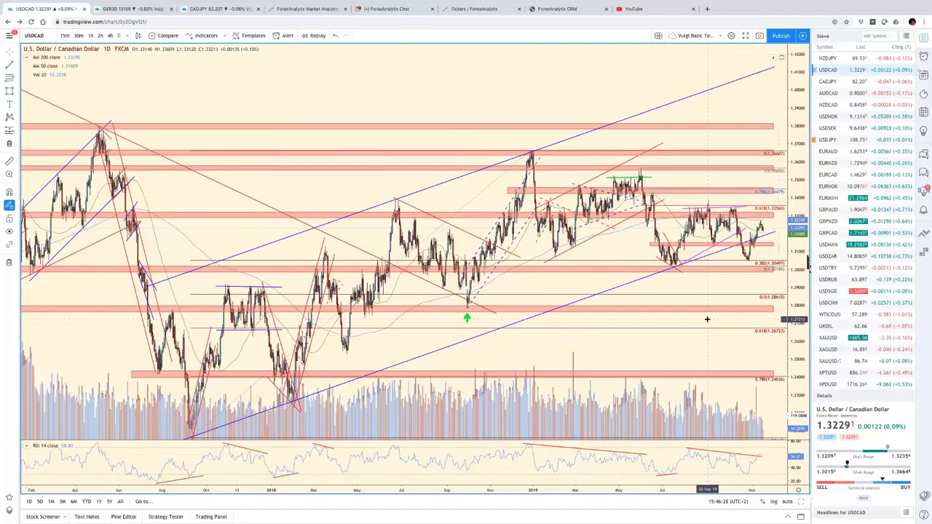
scroll(707, 319, up, 5)
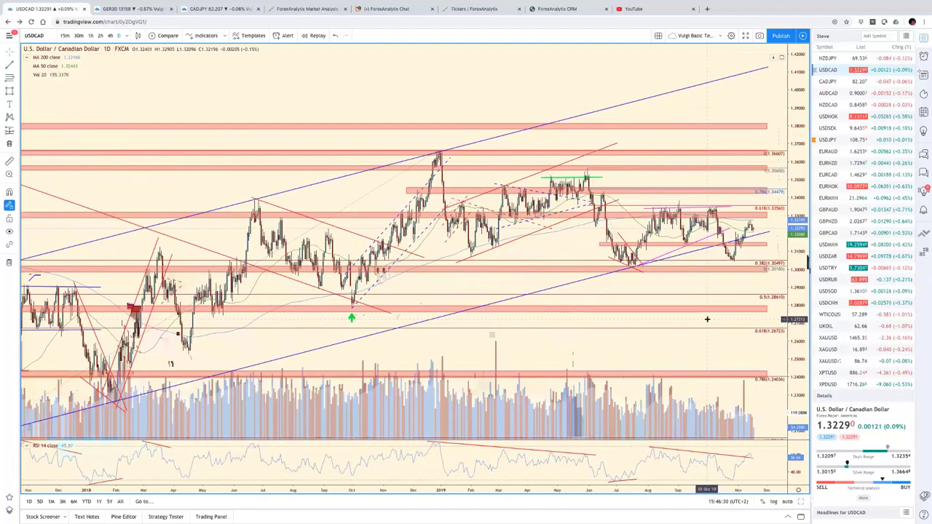
scroll(707, 319, up, 5)
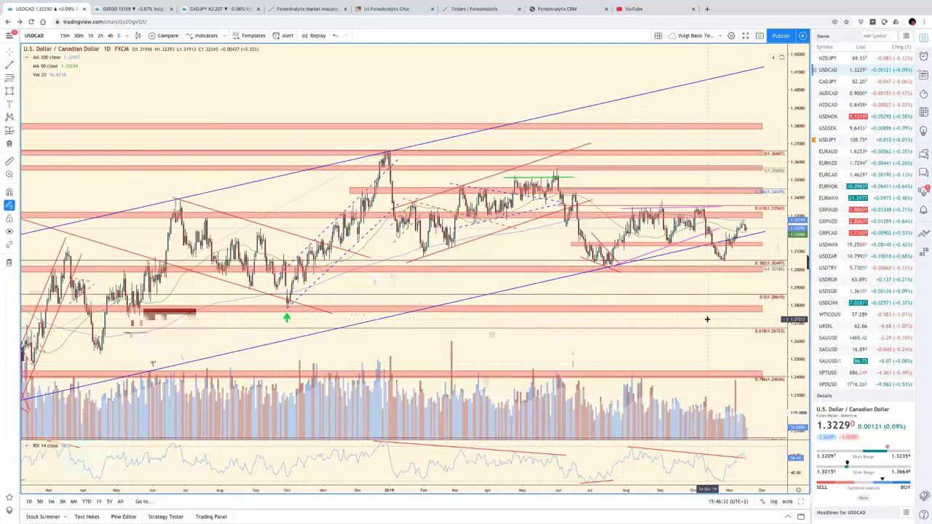
scroll(706, 319, up, 3)
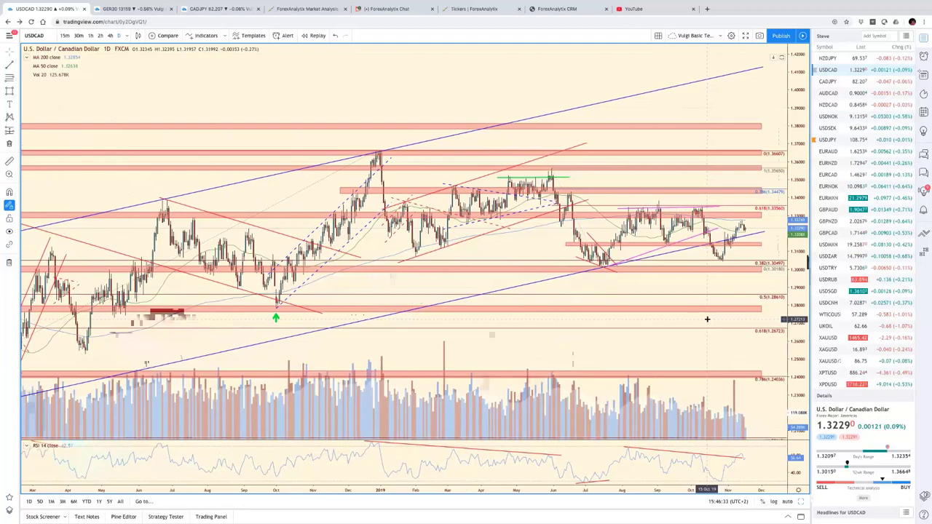
scroll(707, 319, up, 4)
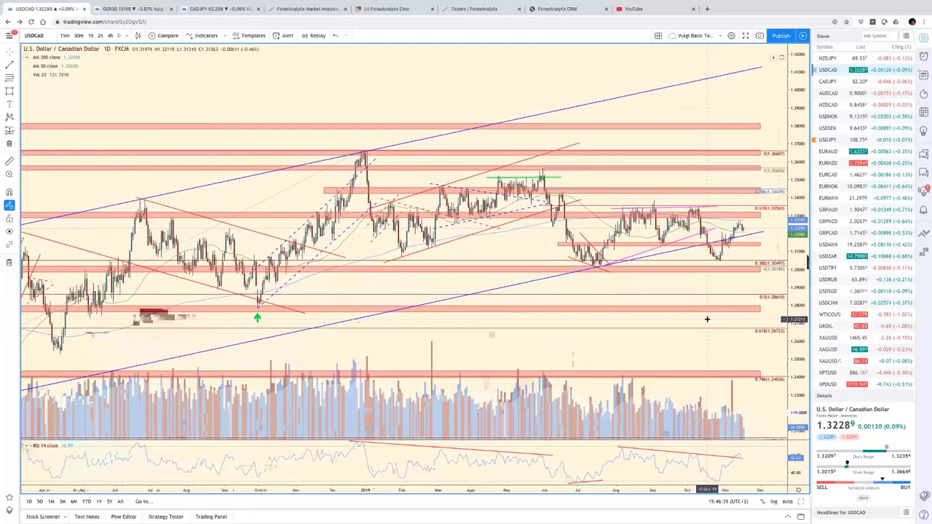
scroll(706, 319, up, 4)
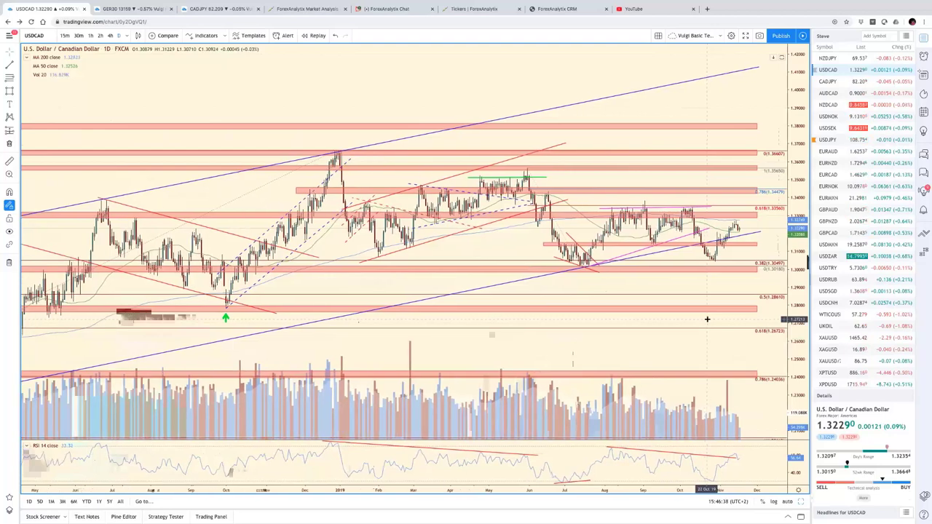
scroll(707, 319, up, 3)
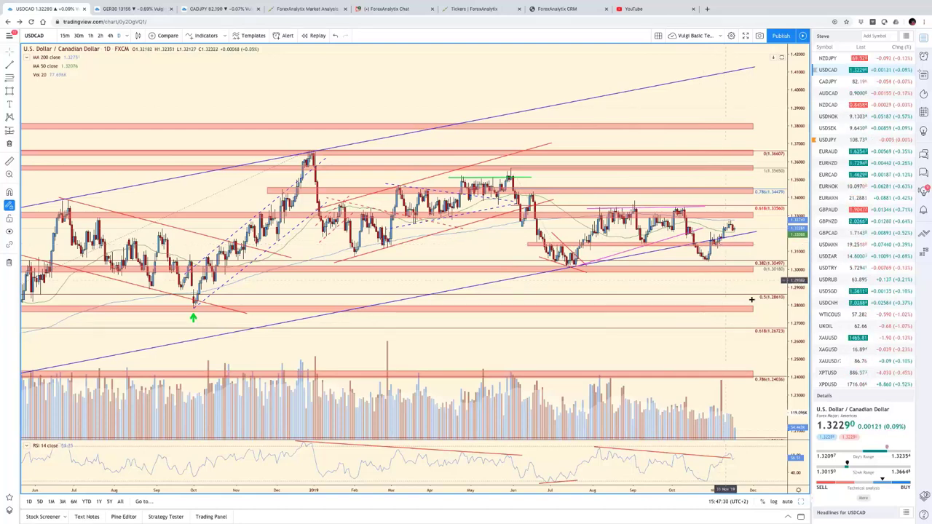
drag(773, 284, 806, 284)
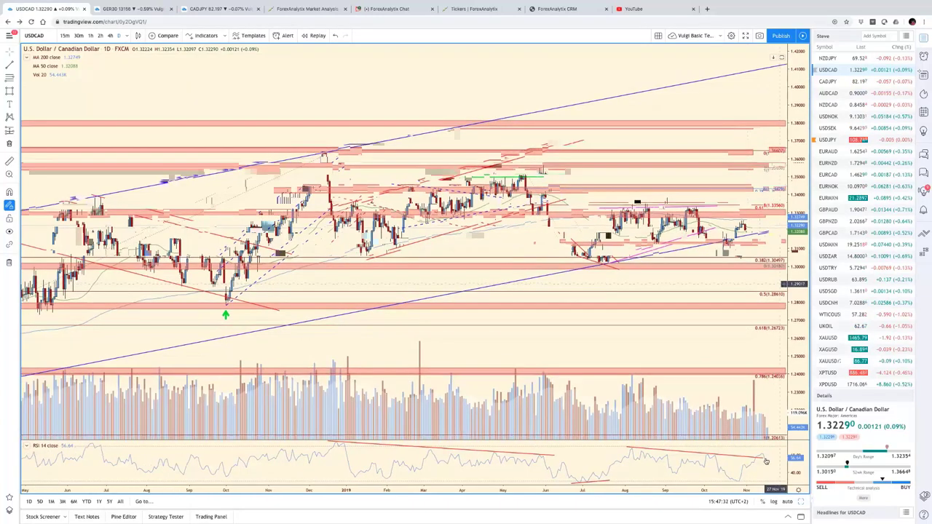
Auto-scale, switch the bottom-left AUD/USD pane to AUDCAD, and maximize it.
click(800, 501)
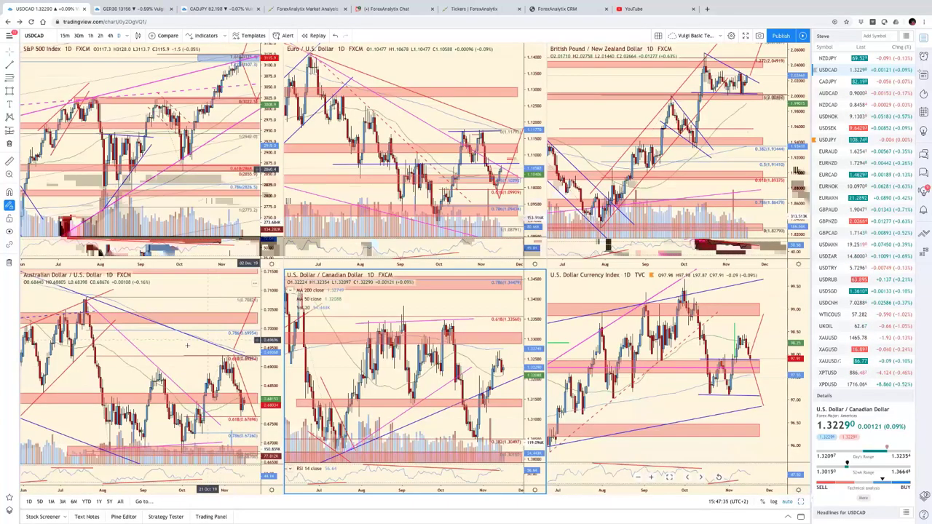
click(200, 342)
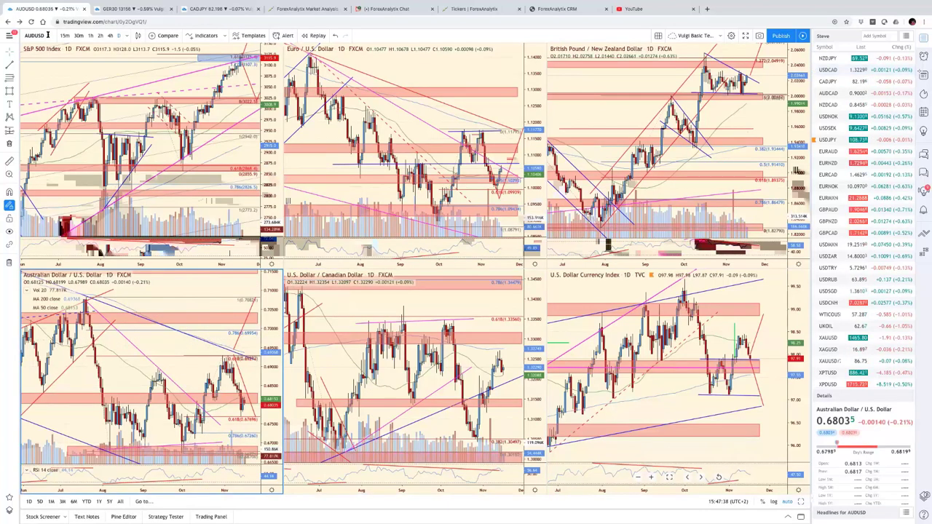
click(48, 35)
text(AUD)
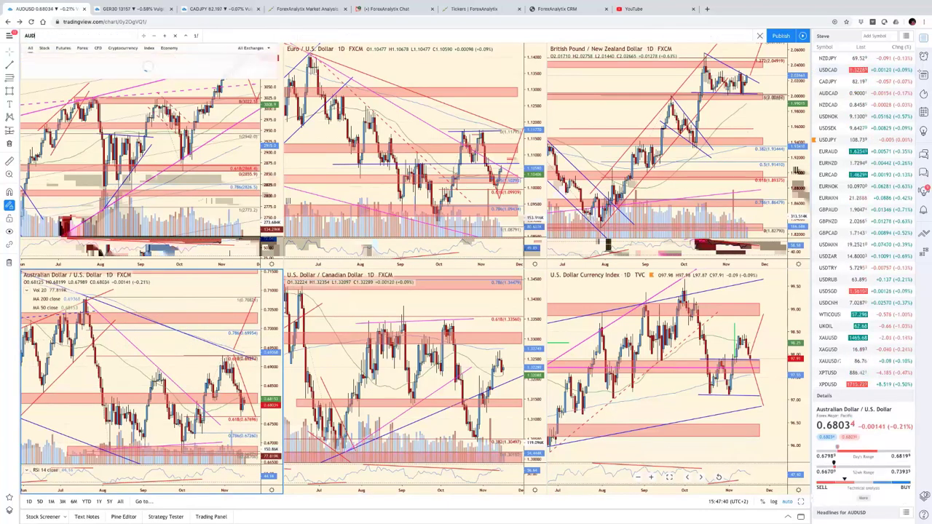
text(CAD)
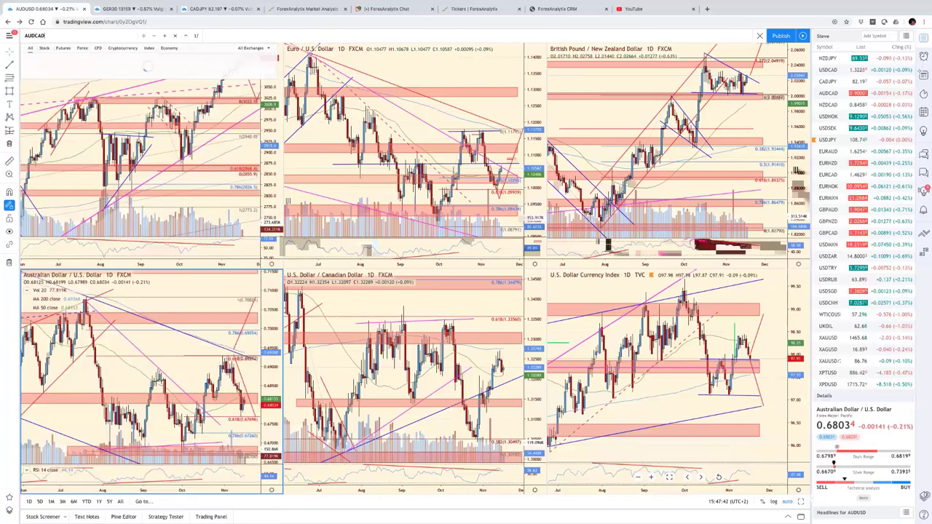
key(Return)
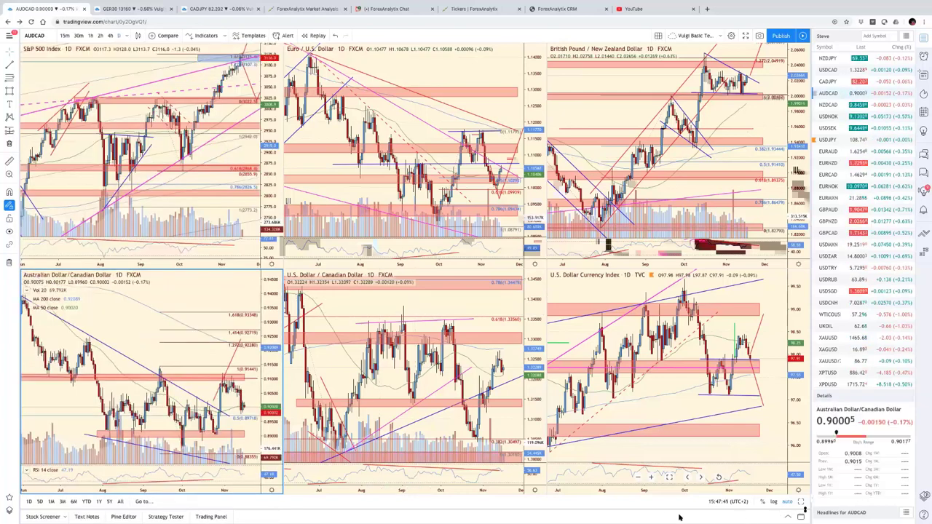
click(801, 503)
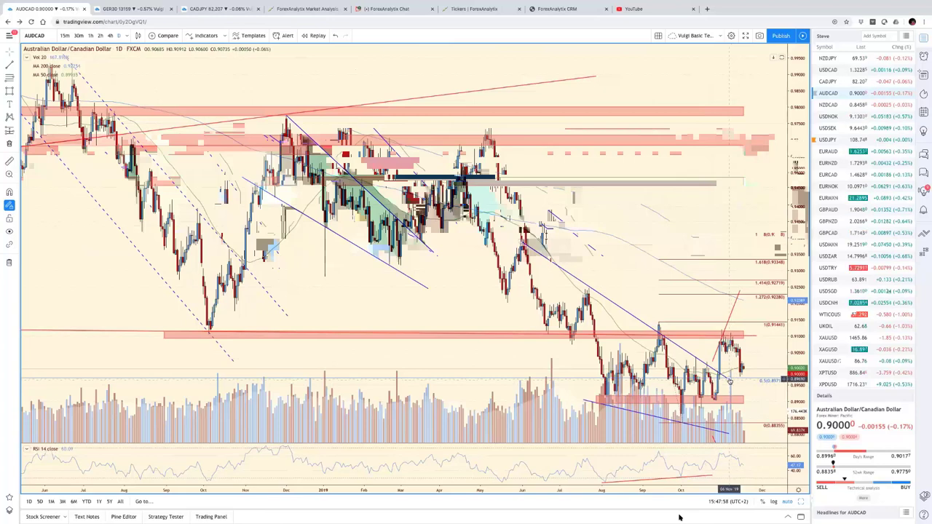
Move the red projected line's endpoint lower right, then shift the whole line right and down.
drag(736, 384, 759, 399)
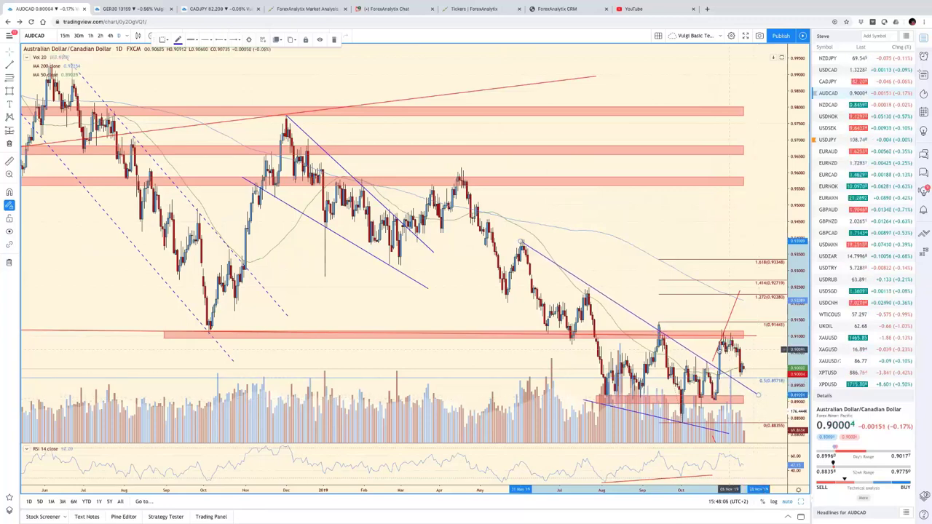
drag(717, 353, 744, 369)
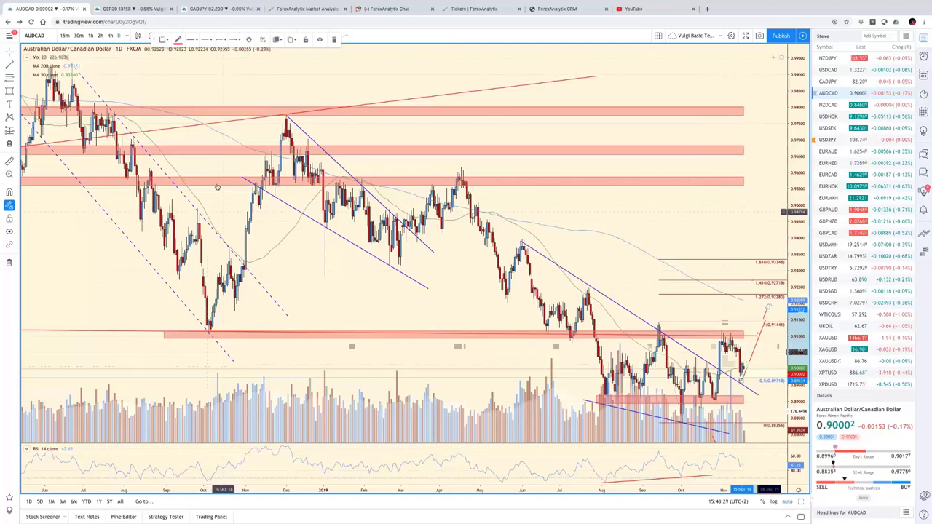
Load NZDCAD into the chart and compress its price scale to show more range.
click(46, 35)
text(N)
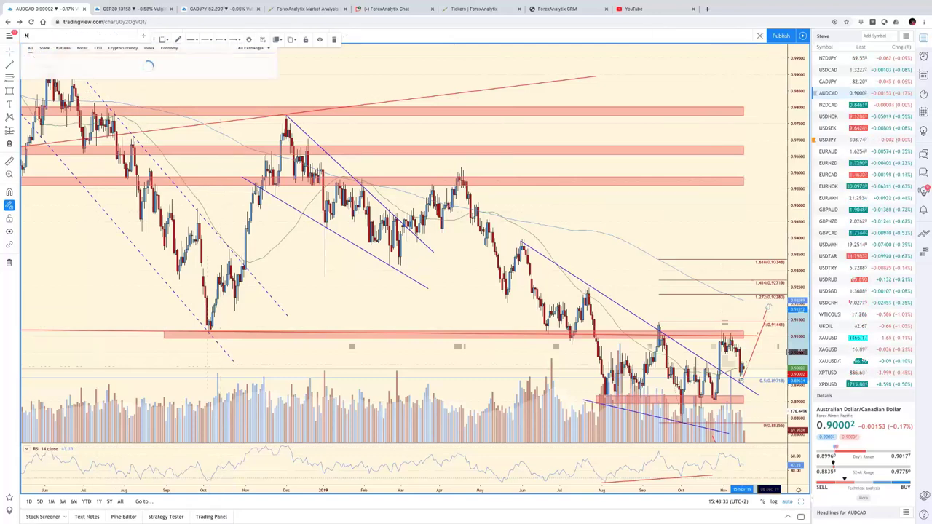
text(ZDCAD)
key(Return)
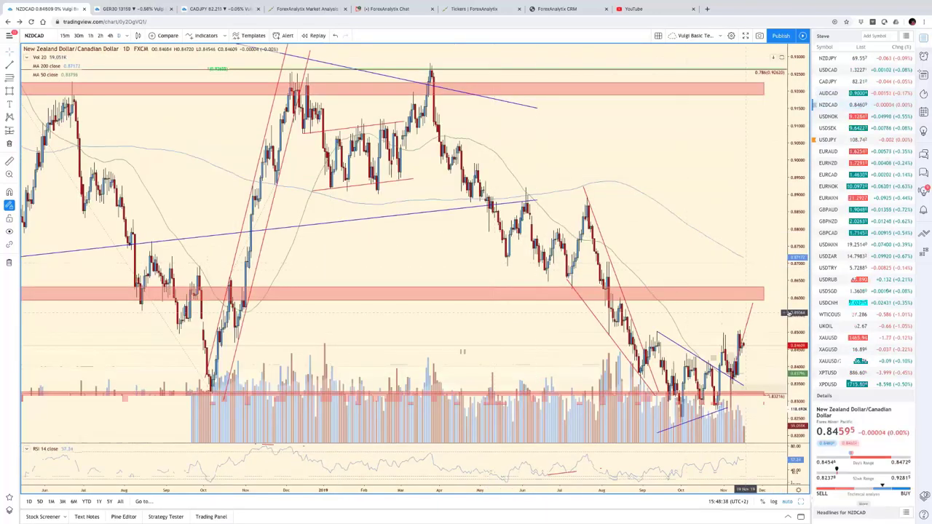
drag(798, 306, 791, 397)
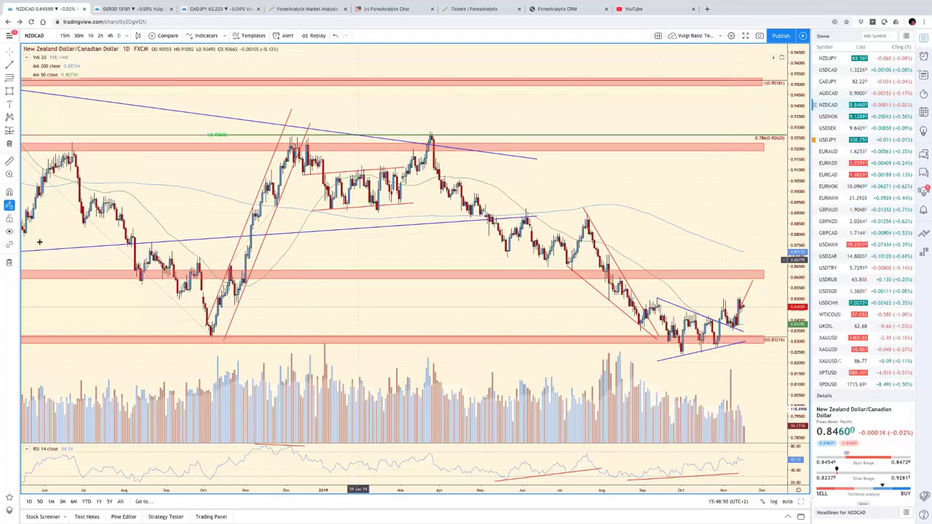
Draw a rectangle zone at 0.849 from late 2018 to the latest candles.
click(15, 93)
click(40, 107)
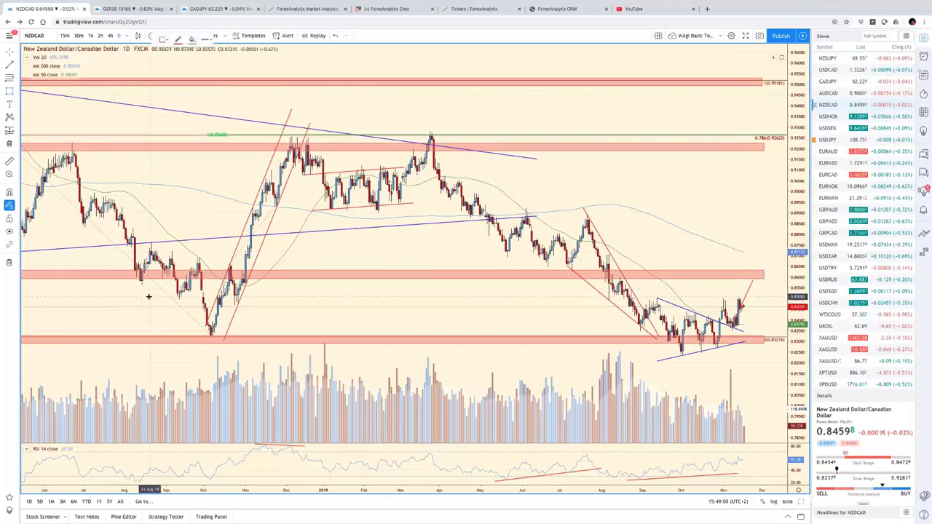
click(151, 298)
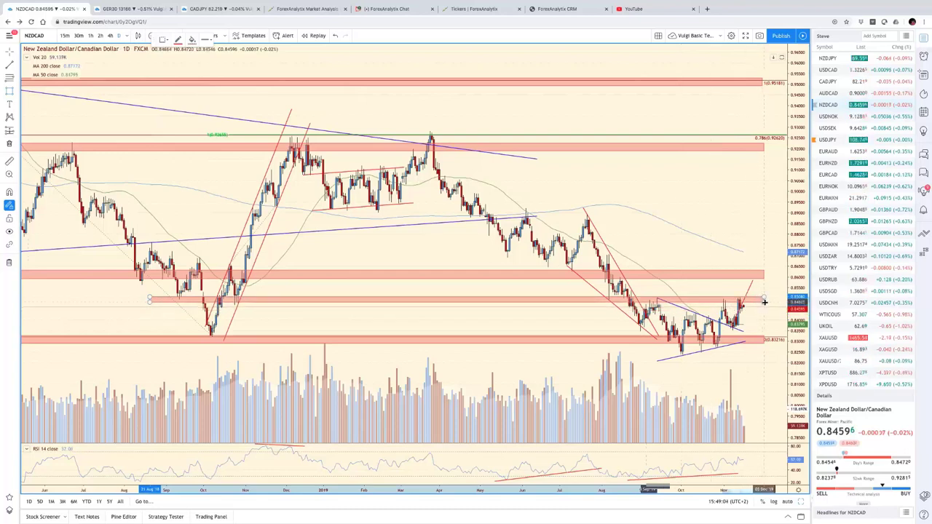
click(764, 300)
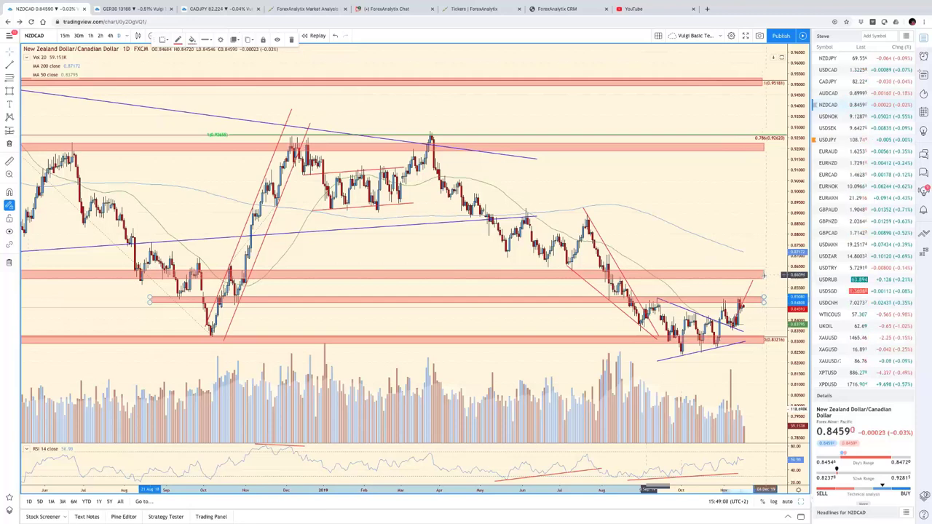
click(734, 232)
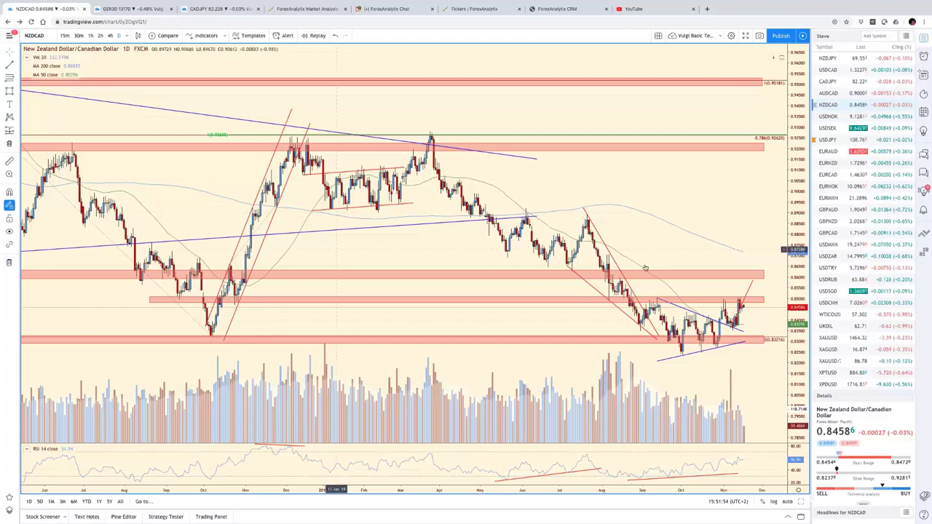
Nudge and auto-scale the NZDCAD chart, restore the six-chart grid, and select the GBPNZD pane.
drag(694, 258, 714, 259)
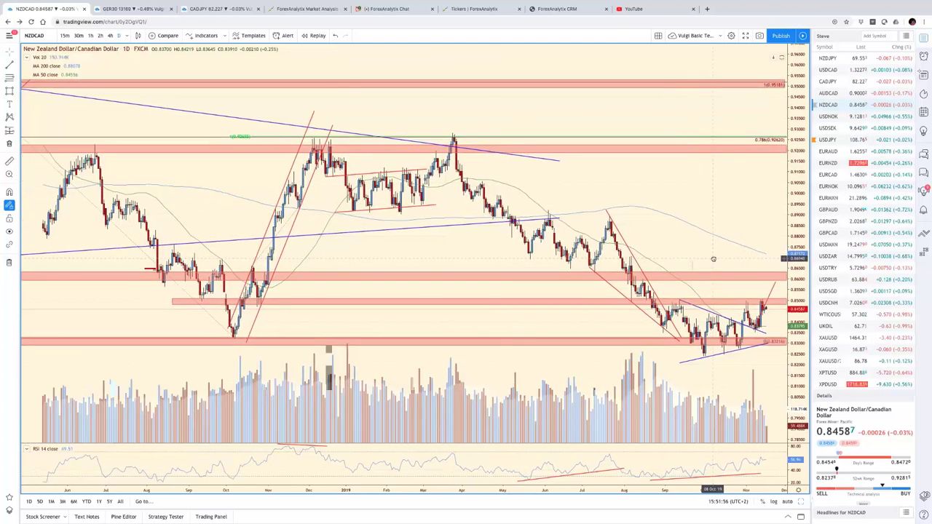
click(788, 502)
key(alt+Return)
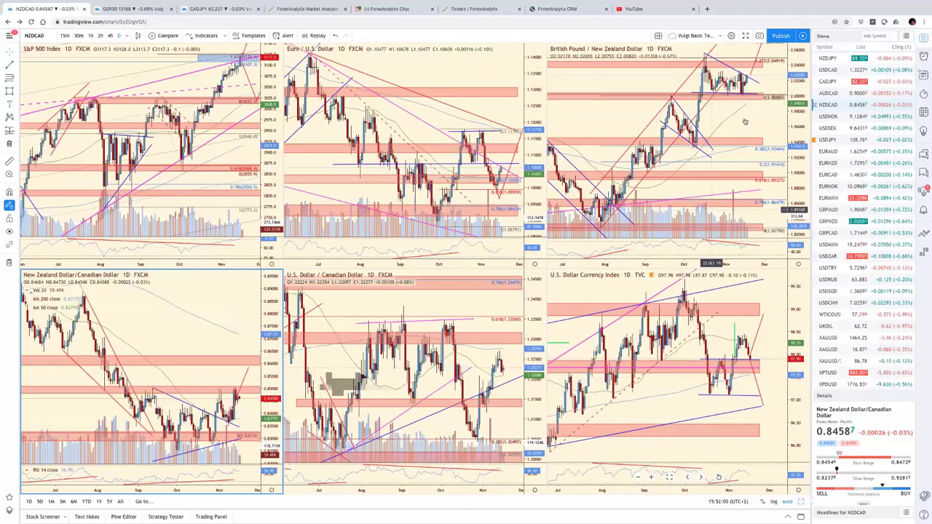
click(766, 124)
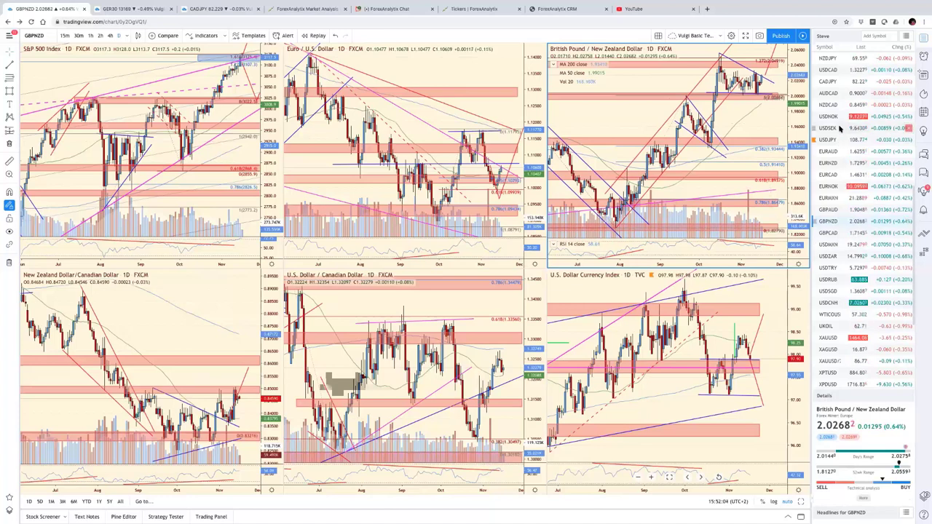
scroll(840, 129, up, 2)
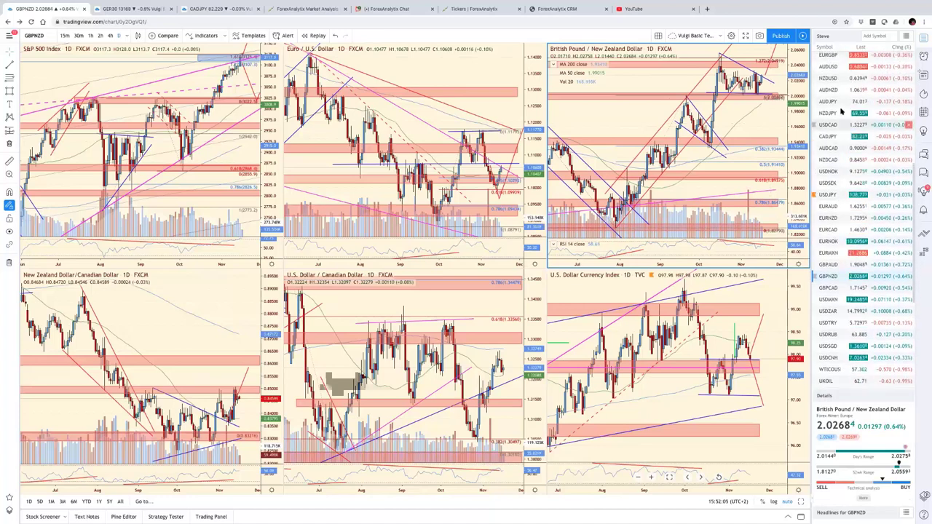
scroll(841, 111, up, 3)
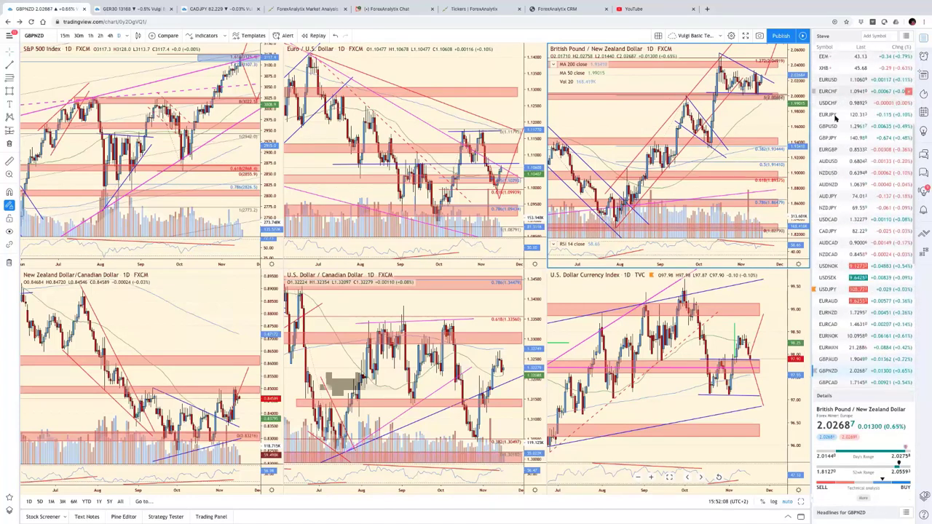
Switch the pane to GBPUSD, maximize it, widen the price range and zoom, then auto-scale.
click(833, 126)
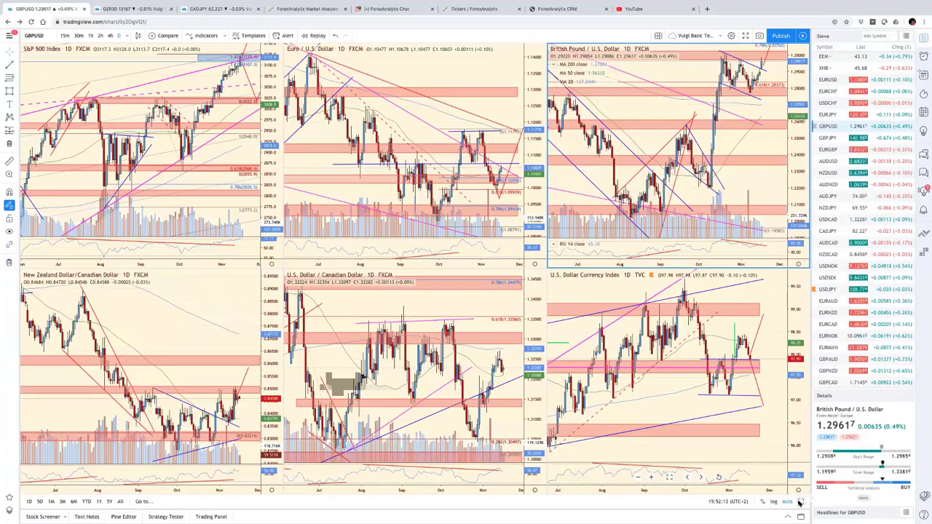
key(alt+Return)
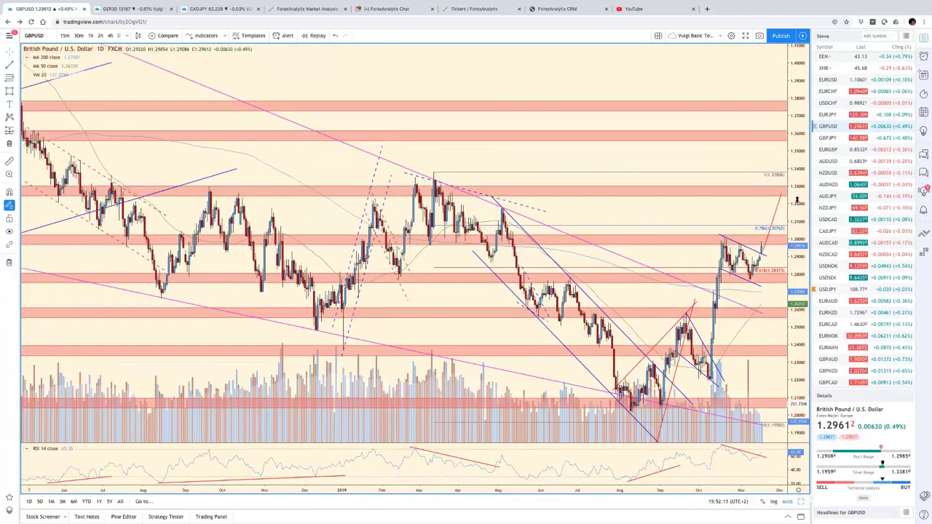
drag(797, 201, 794, 239)
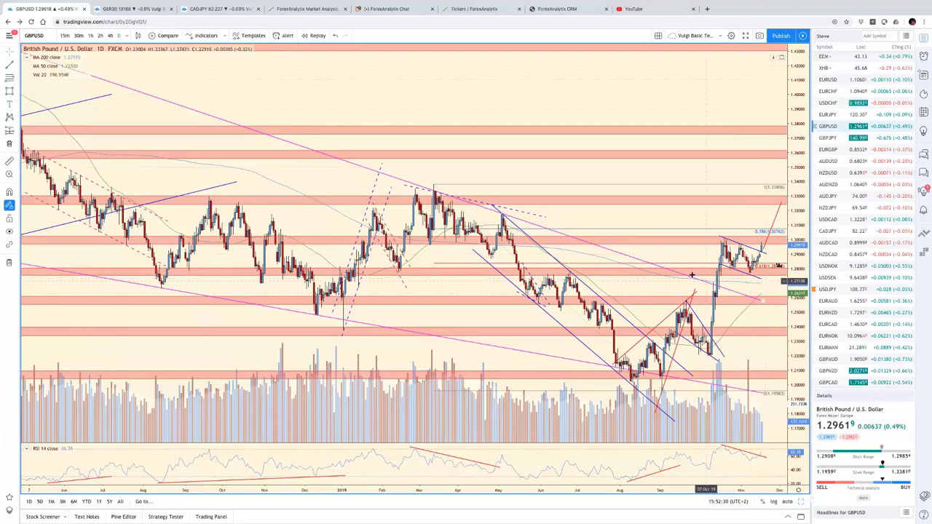
scroll(718, 264, down, 5)
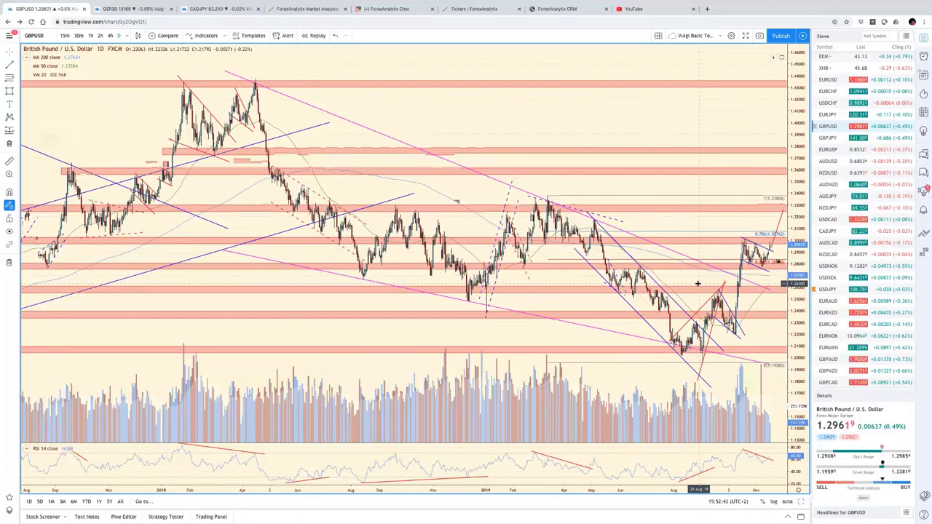
scroll(698, 283, up, 2)
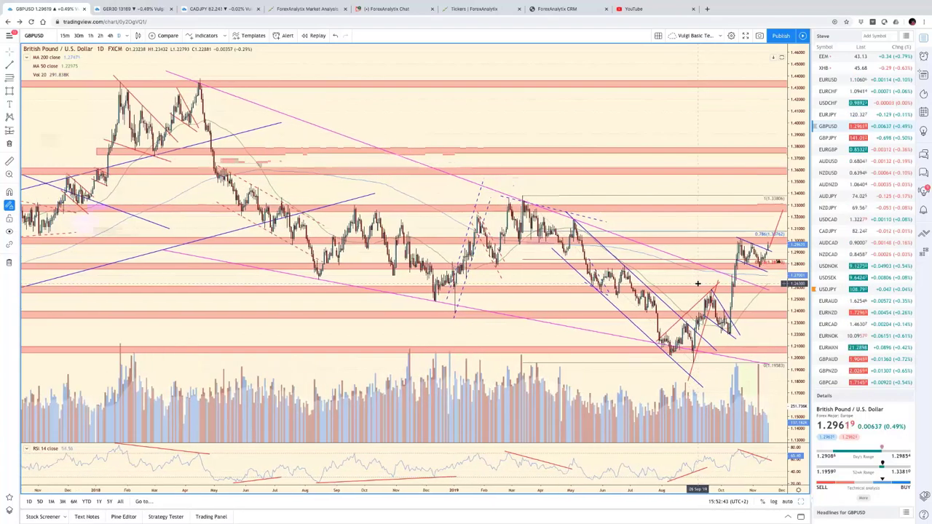
scroll(698, 283, up, 3)
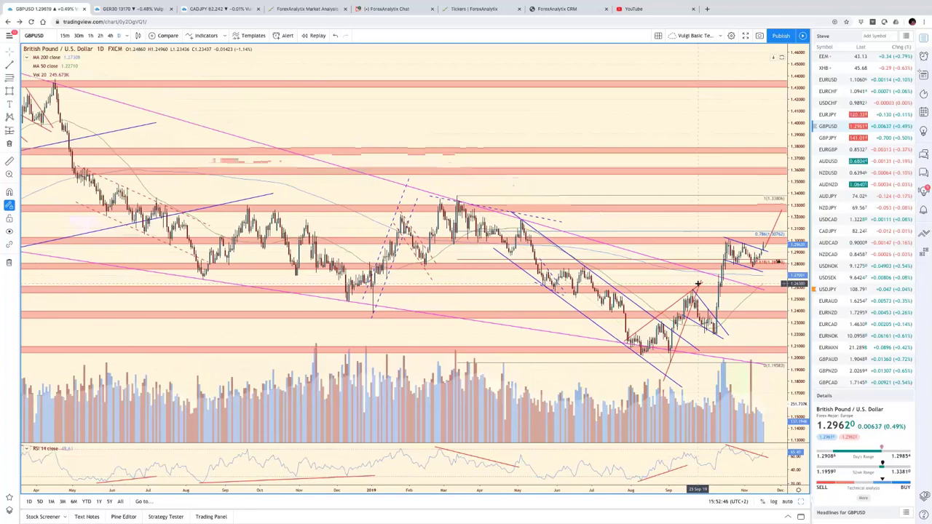
scroll(698, 283, up, 4)
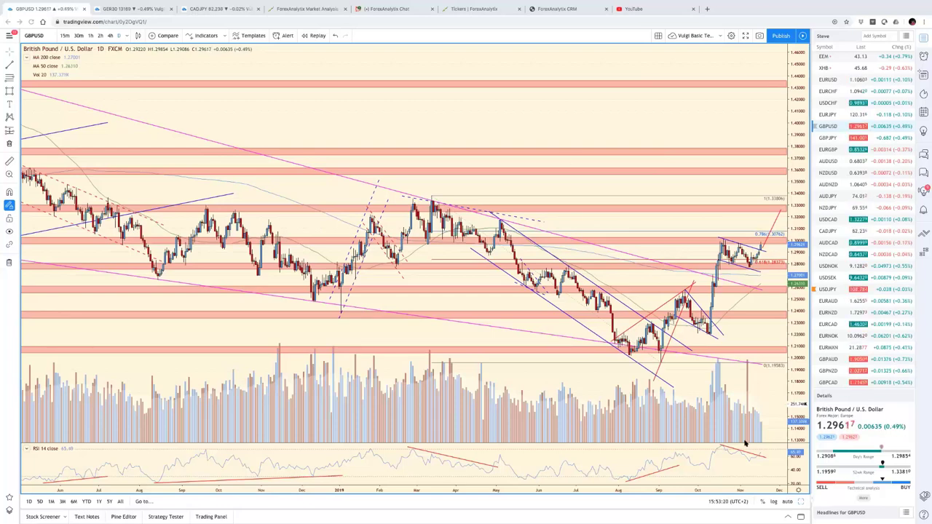
click(788, 502)
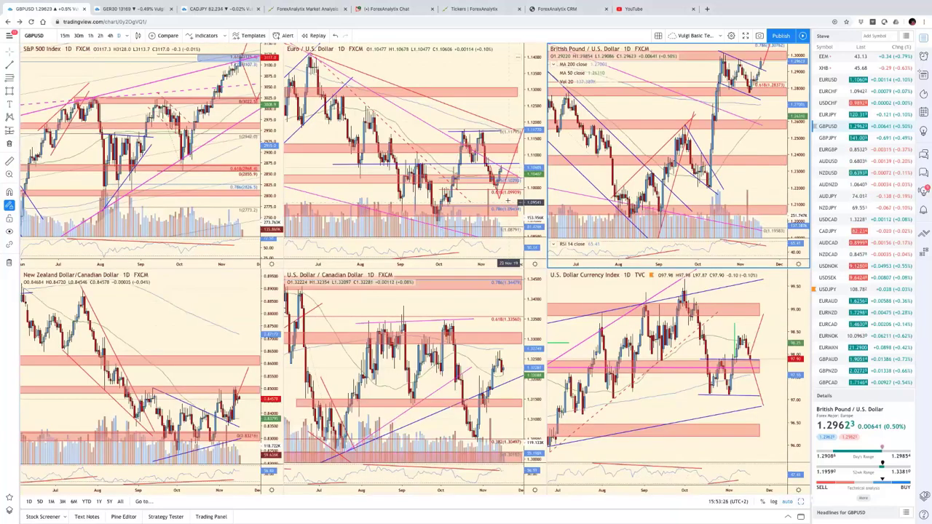
Replace the top-middle EURUSD pane with EURGBP, maximize it, and compress its price scale.
click(510, 200)
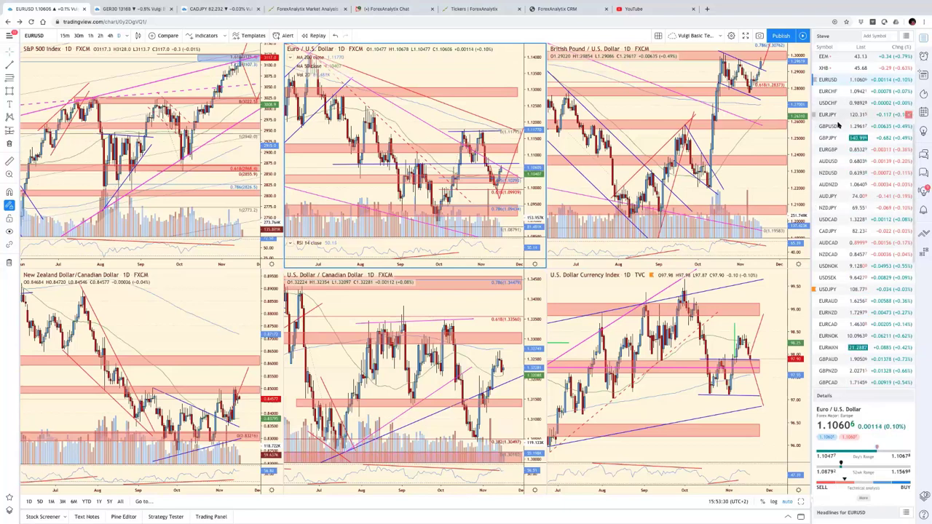
click(835, 149)
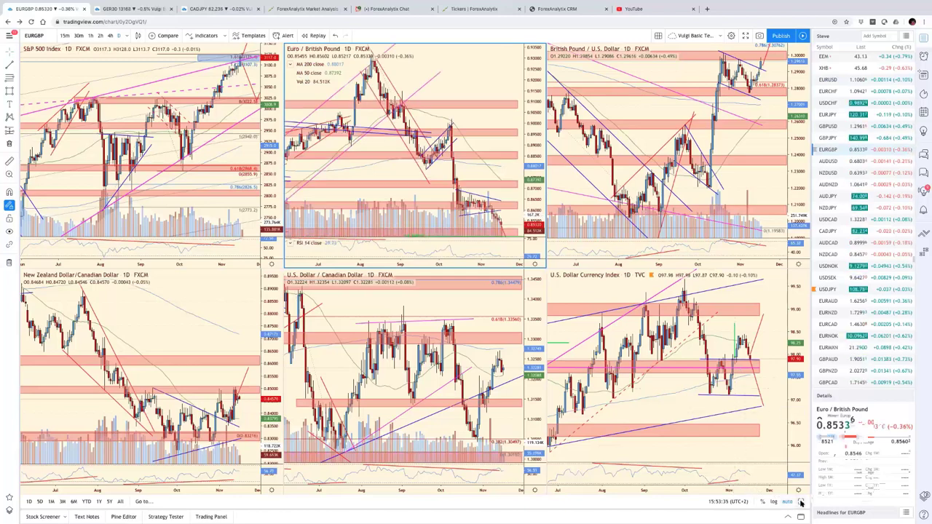
key(alt+Return)
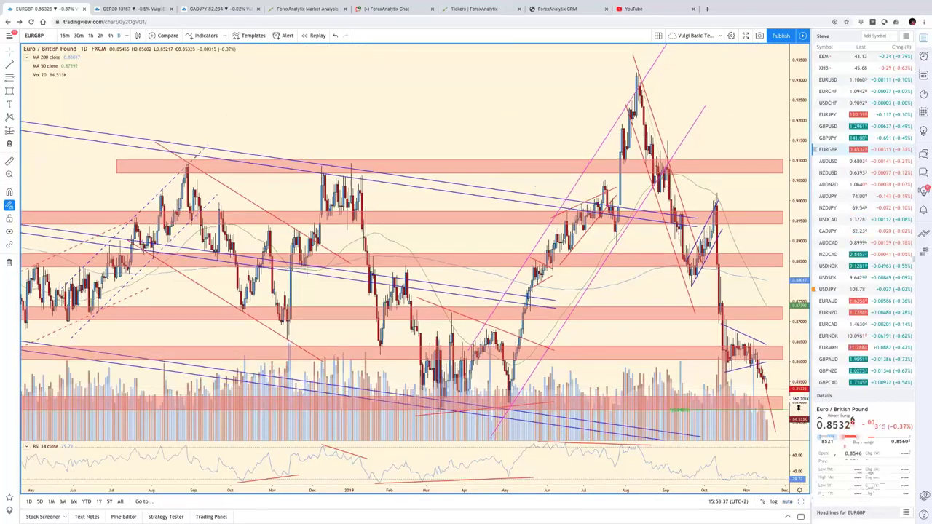
drag(798, 408, 797, 433)
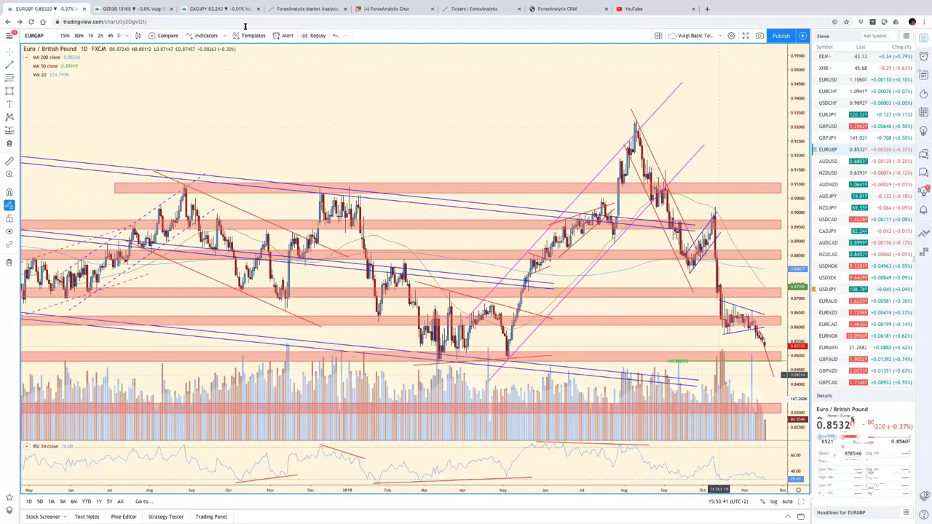
In ForexAnalytix, go from active patterns to Active Tickers, showing EUR/GBP support and resistance.
key(ctrl+4)
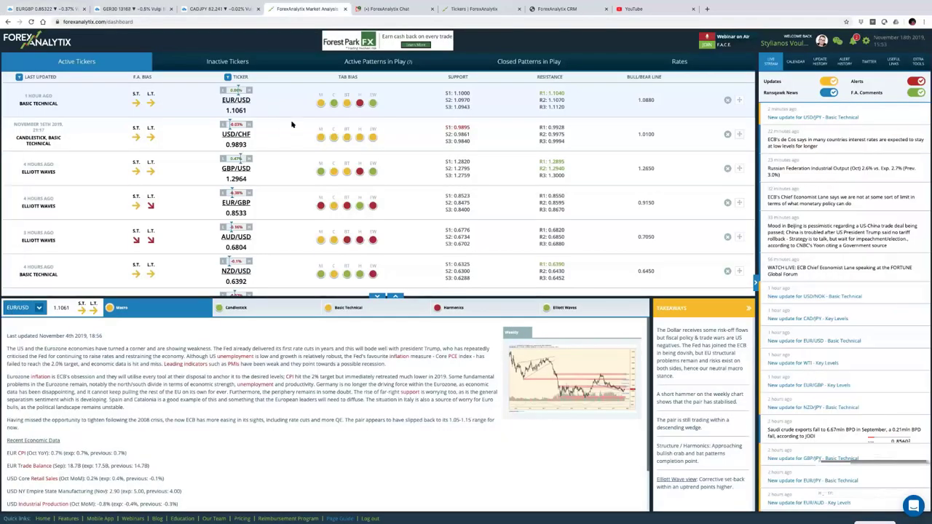
click(384, 64)
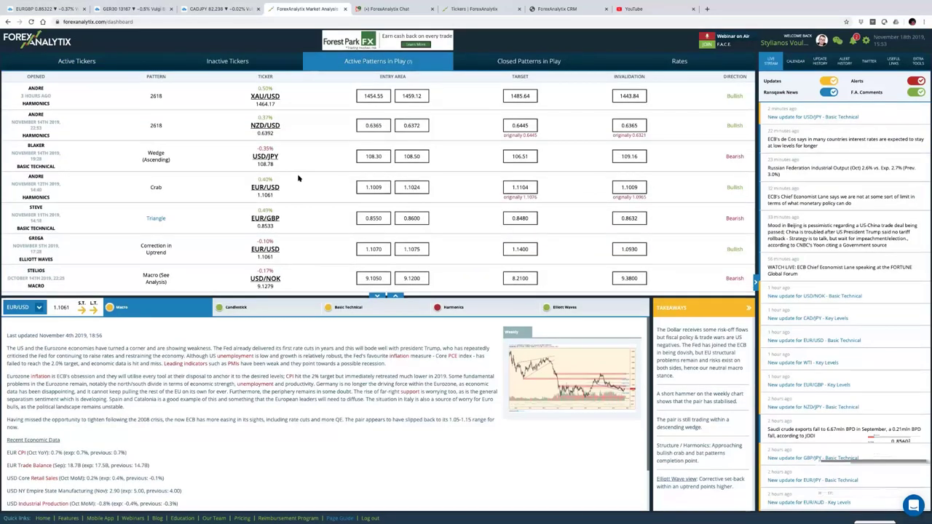
drag(27, 209, 67, 229)
click(32, 218)
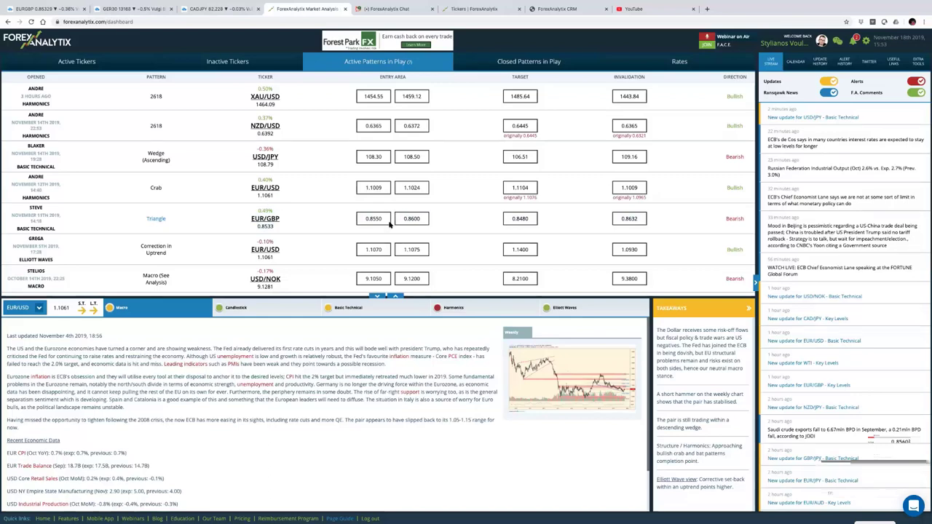
click(69, 61)
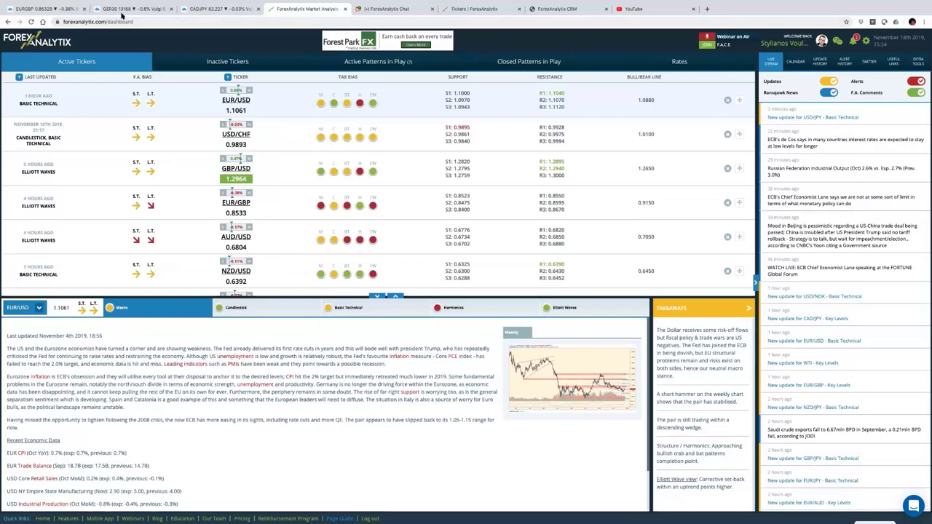
Back in TradingView, load XAUUSD into the bottom-middle pane in place of USD/CAD.
click(43, 9)
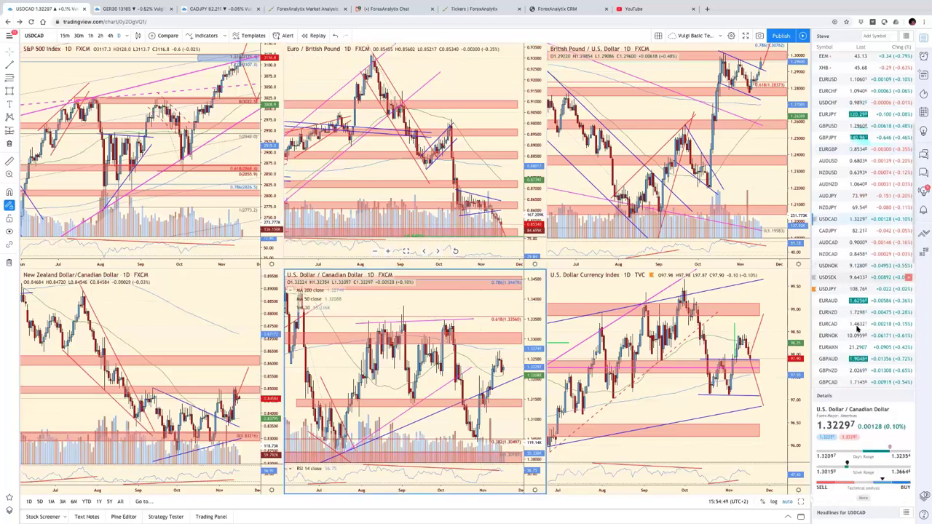
scroll(858, 332, down, 3)
scroll(853, 351, down, 1)
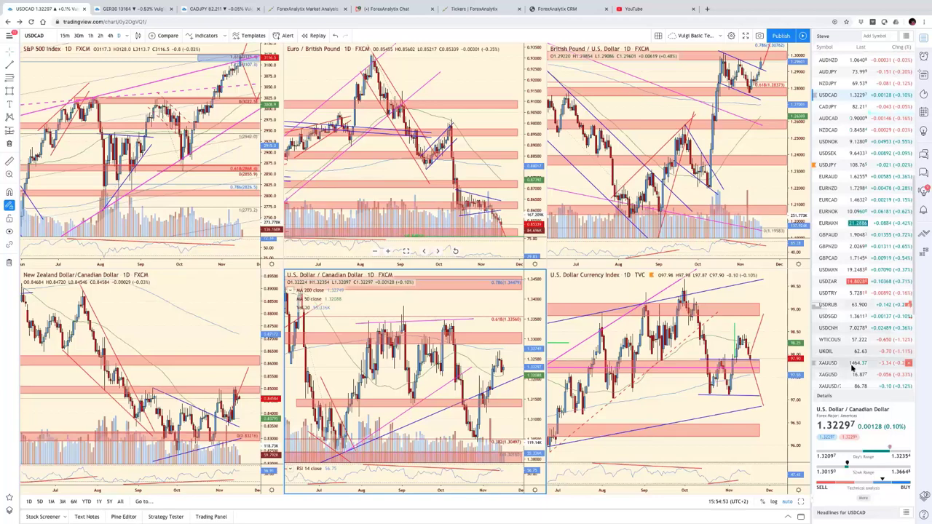
click(853, 364)
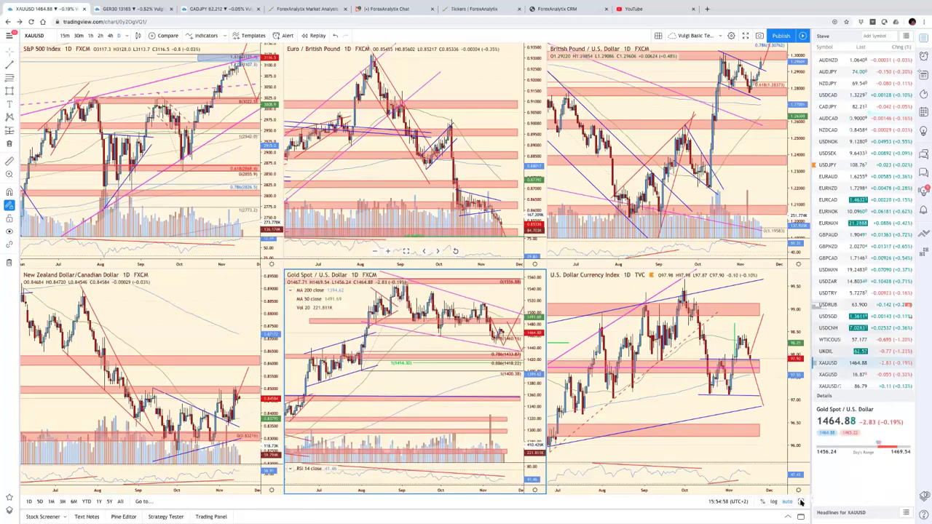
Maximize the Gold chart and switch it to XAGUSD (Silver / U.S. Dollar).
click(801, 503)
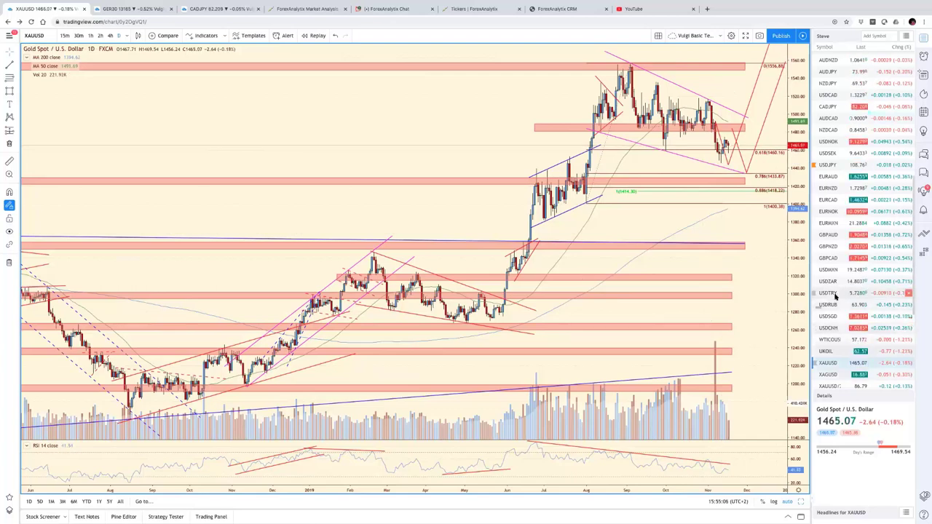
click(829, 375)
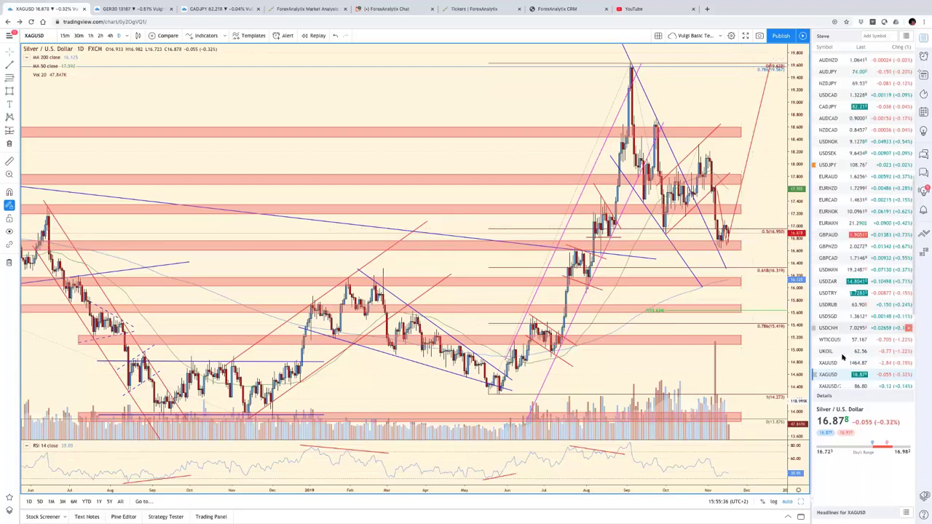
Load USDNOK from the watchlist into the enlarged chart.
scroll(844, 357, down, 2)
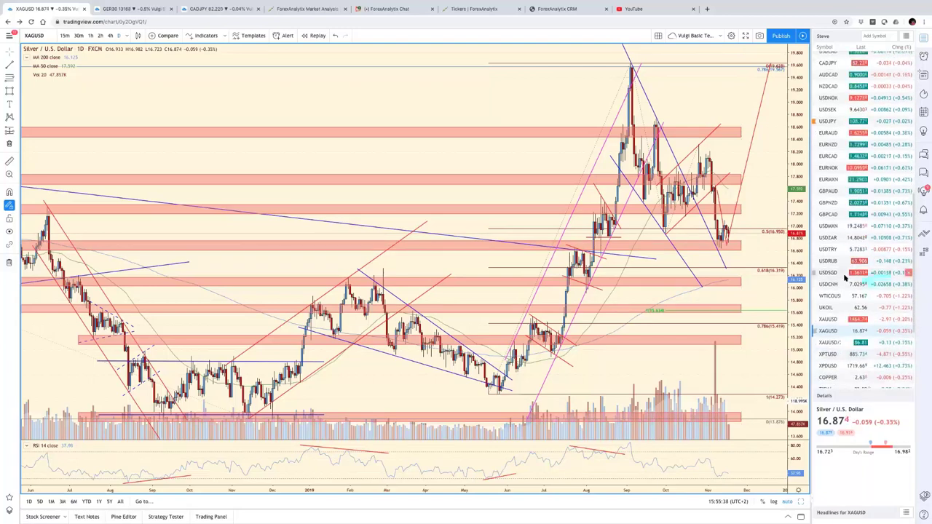
scroll(843, 270, up, 5)
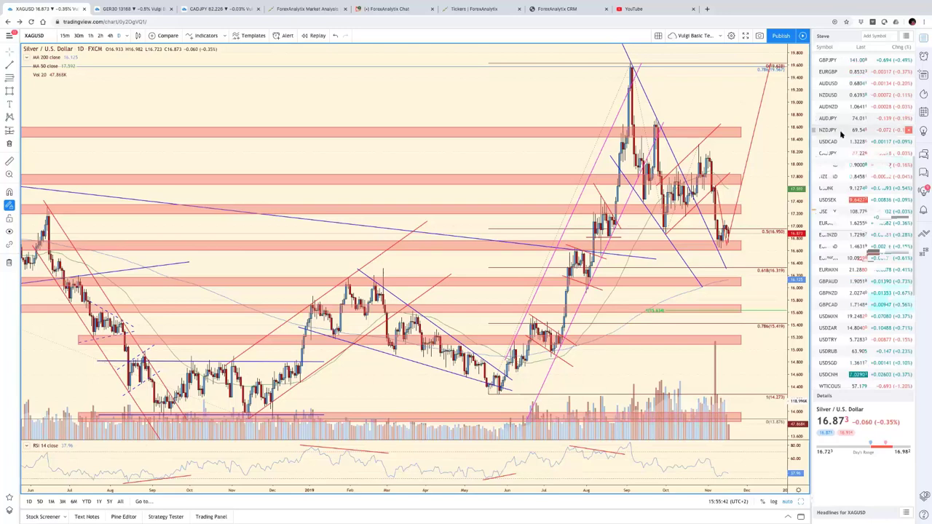
scroll(841, 146, up, 1)
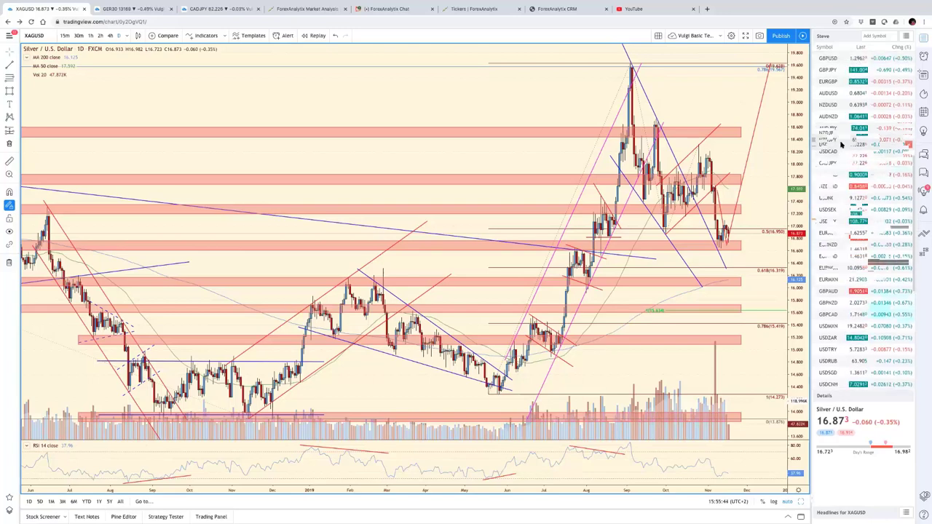
click(838, 197)
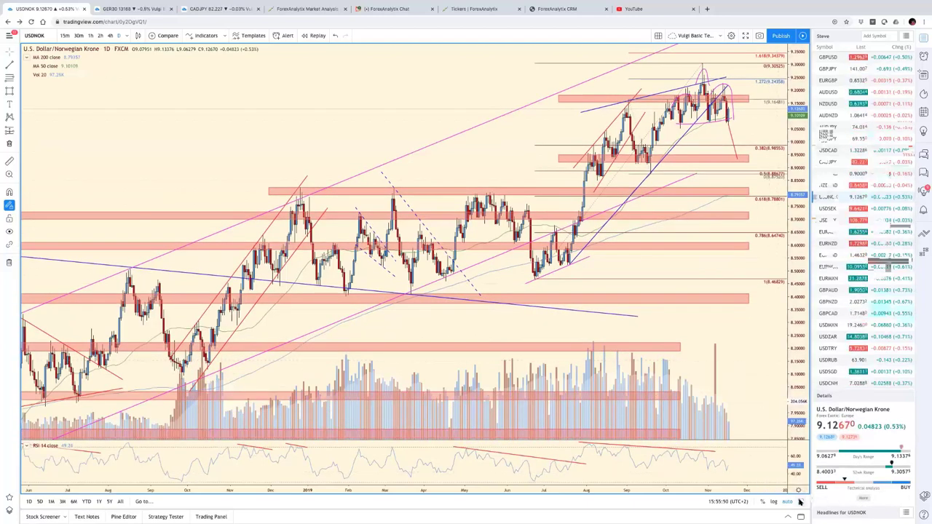
Re-maximize the USDNOK pane and compress its price axis to fit roughly 7.9 to 9.6.
key(alt+Return)
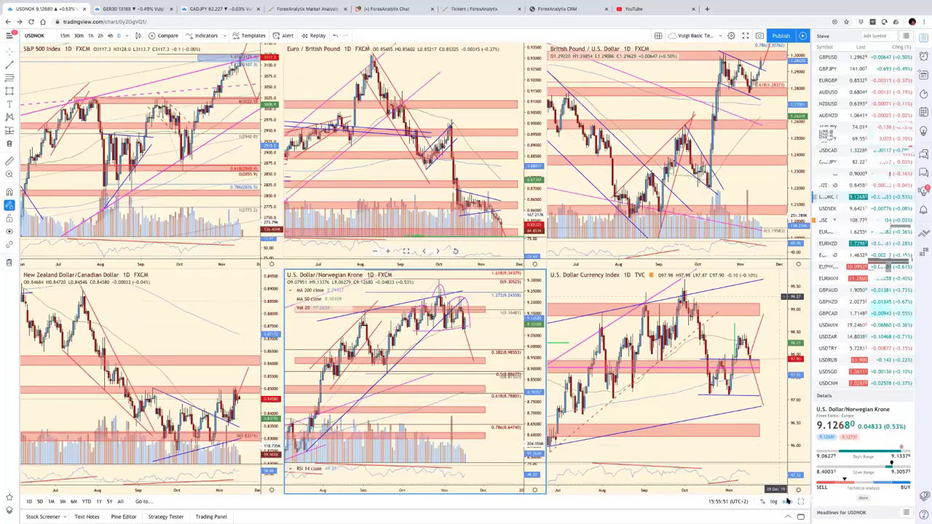
key(alt+Return)
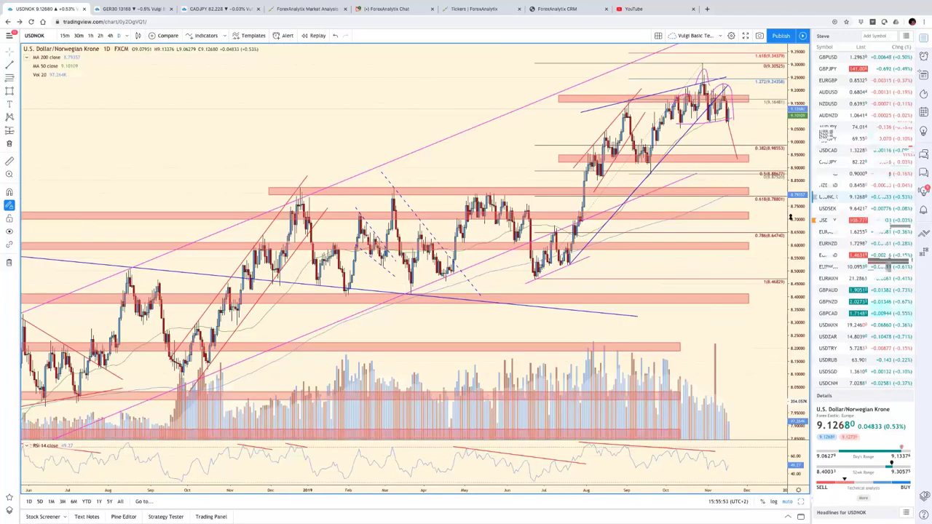
drag(799, 182, 795, 229)
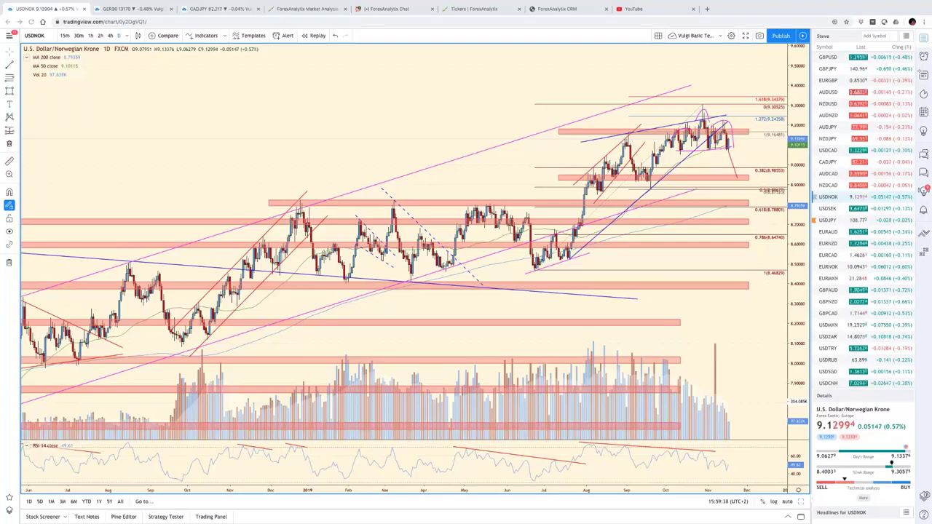
mouse_move(507, 25)
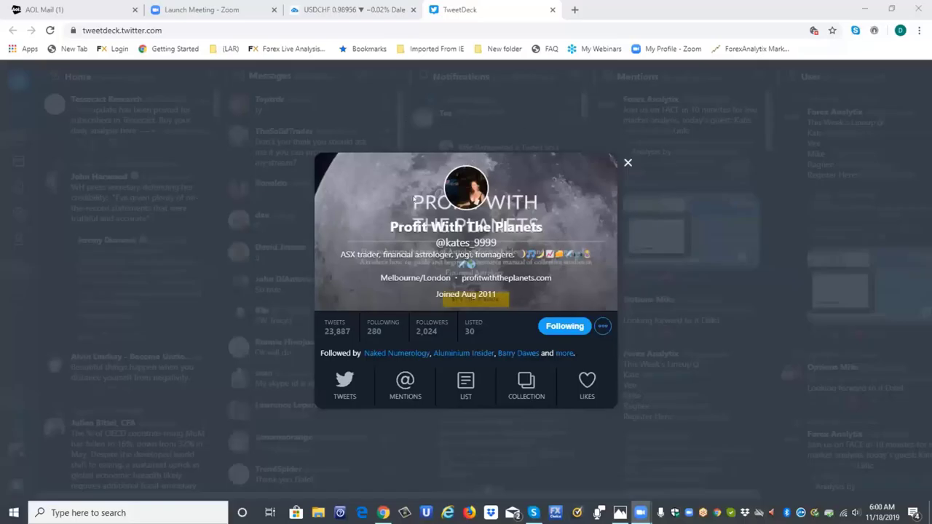
Open the Profit With The Planets profile in a new tab and scroll its tweets.
click(462, 184)
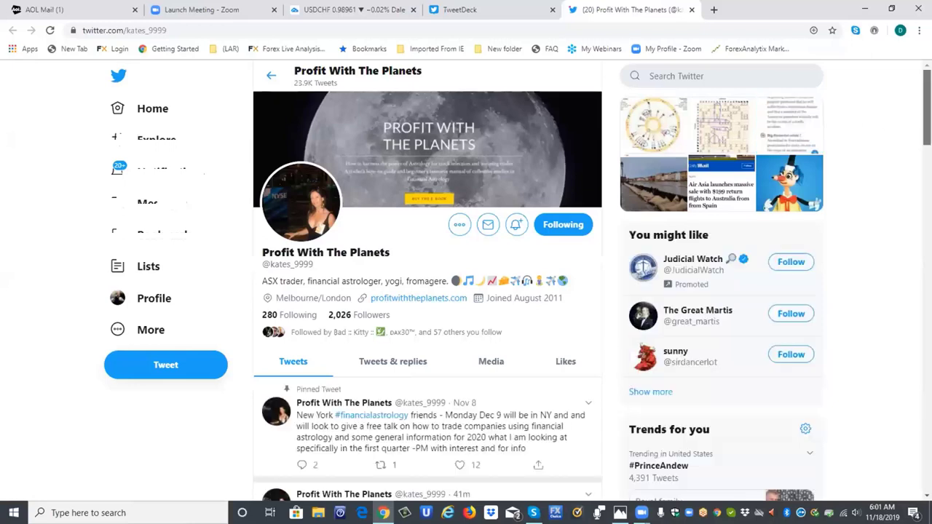
scroll(539, 291, down, 3)
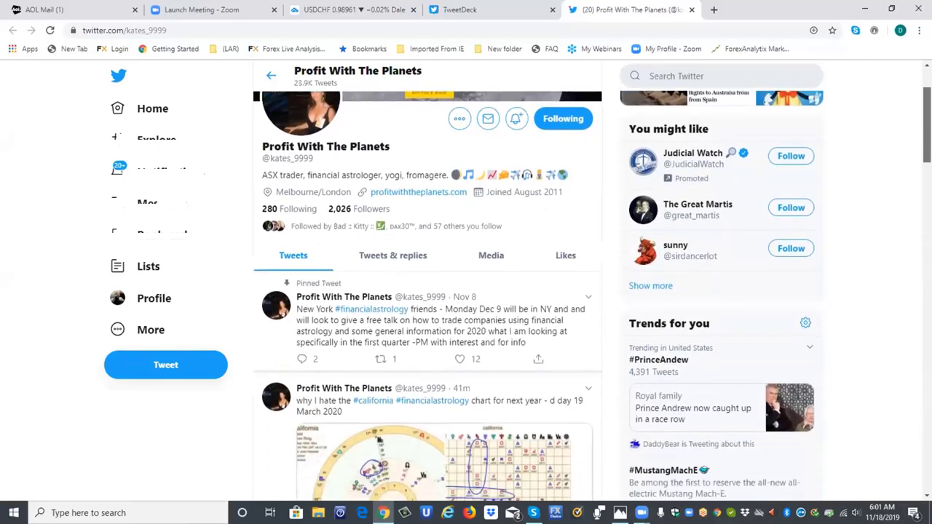
scroll(539, 291, down, 2)
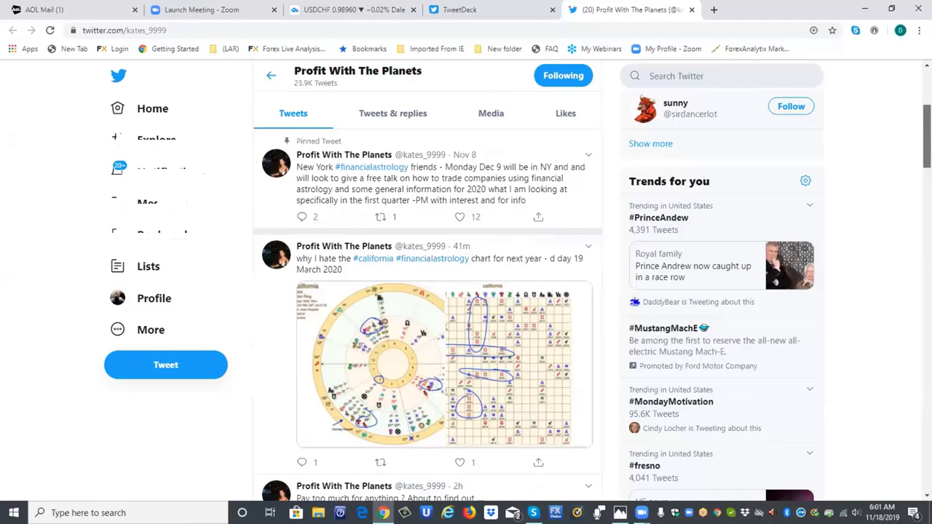
scroll(539, 292, down, 1)
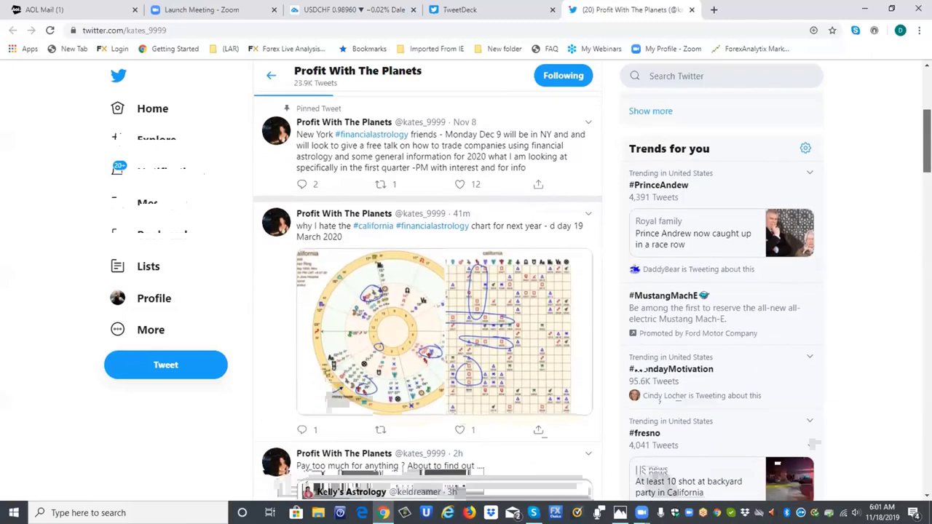
Enlarge the California natal-versus-transits chart image from the 'why I hate the california chart' tweet.
scroll(539, 292, down, 2)
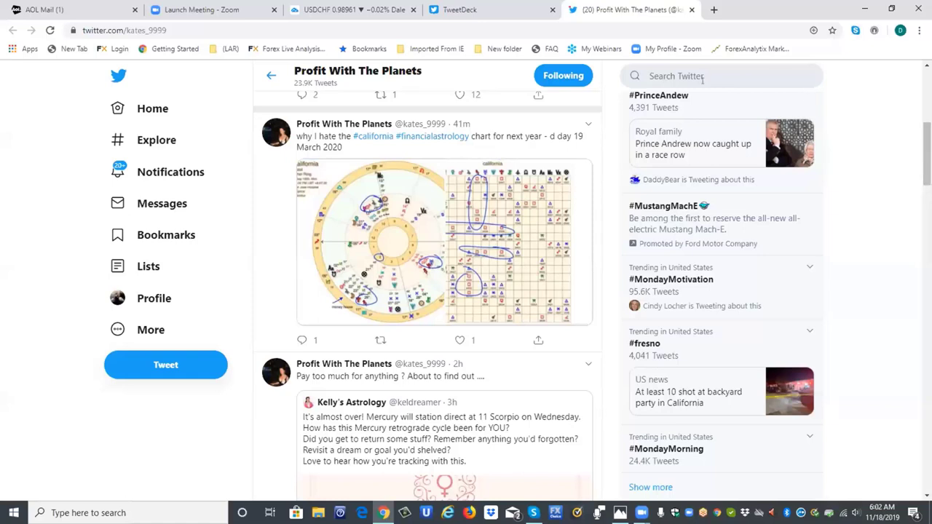
click(361, 250)
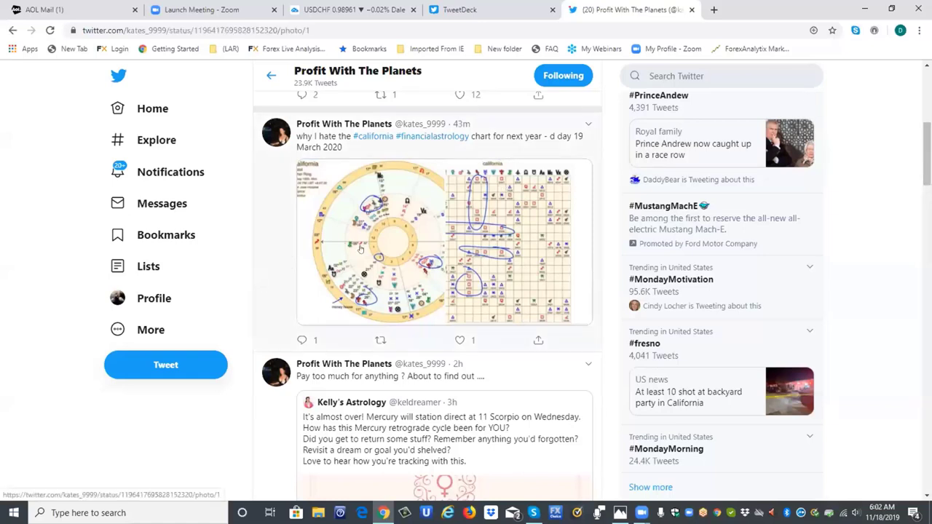
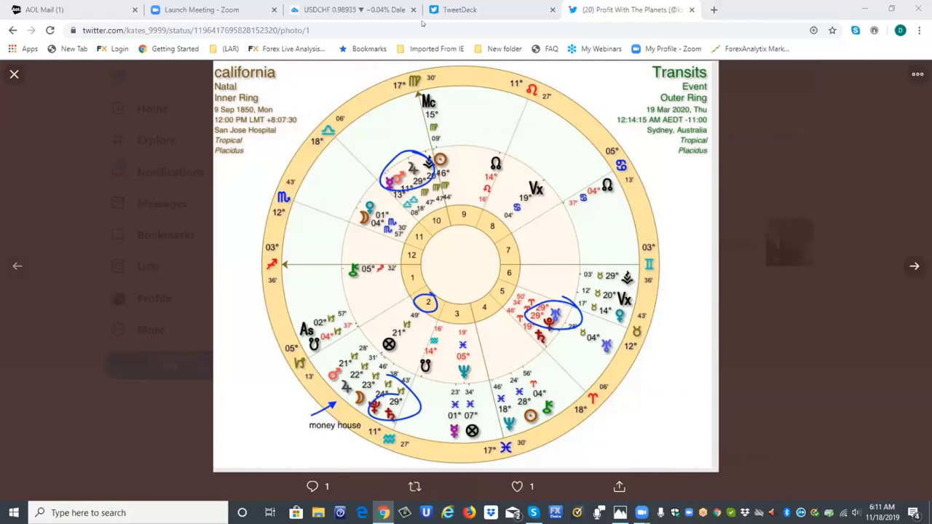
Open profitwiththeplanets.com from the Profit With The Planets profile card in TweetDeck.
click(448, 10)
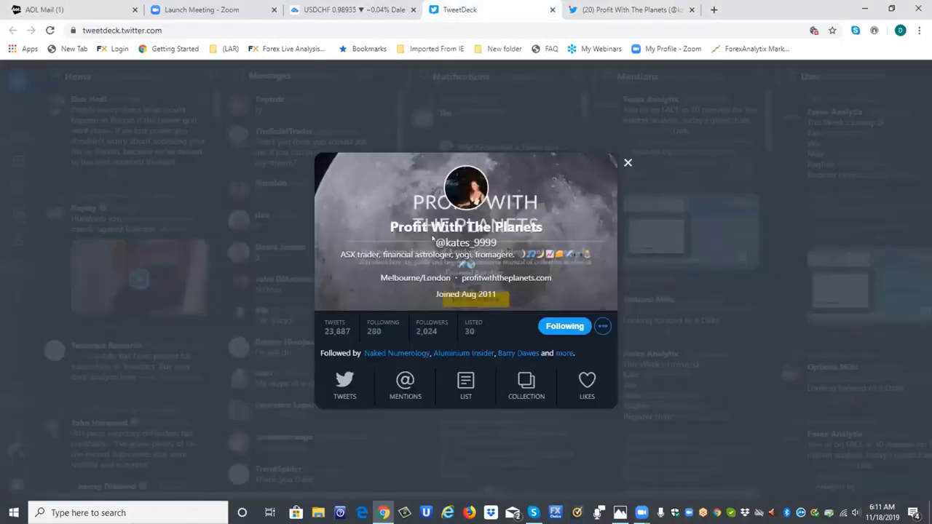
click(476, 278)
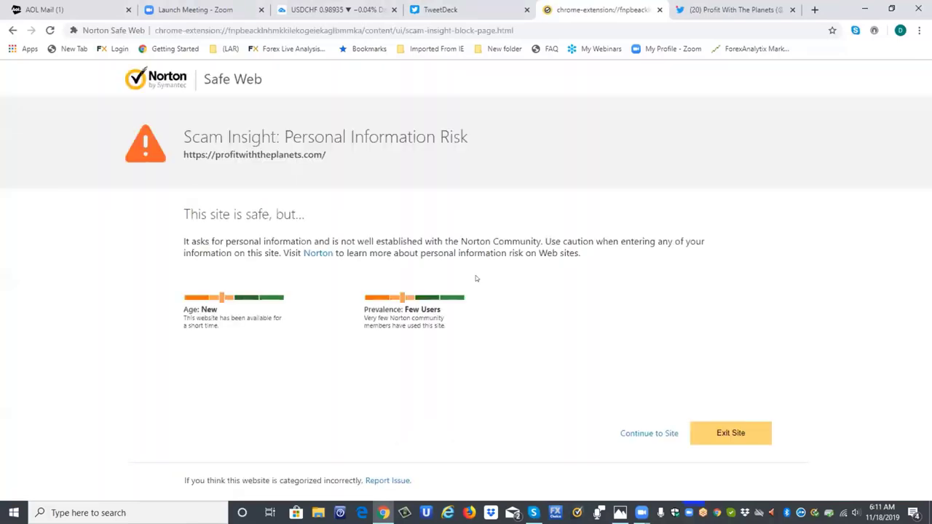
Continue past the Norton scam warning and go to the site's Book (E-BOOK) page.
click(658, 436)
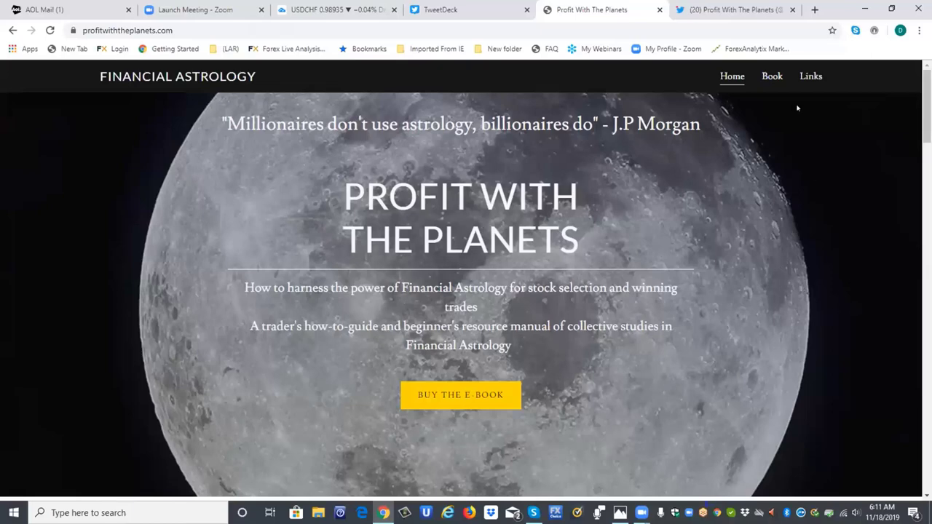
click(774, 77)
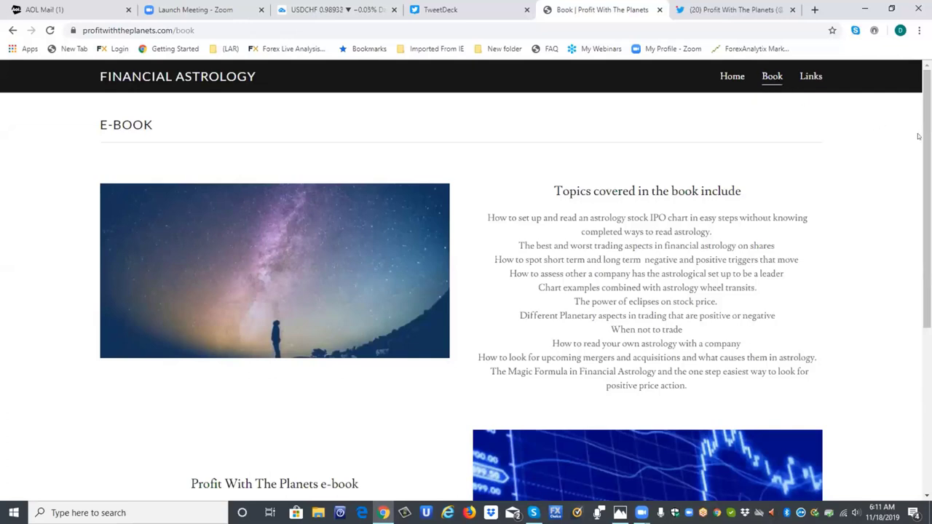
Scroll further down the E-BOOK page's topic list.
mouse_move(928, 198)
mouse_down()
mouse_move(927, 366)
mouse_move(927, 199)
mouse_up()
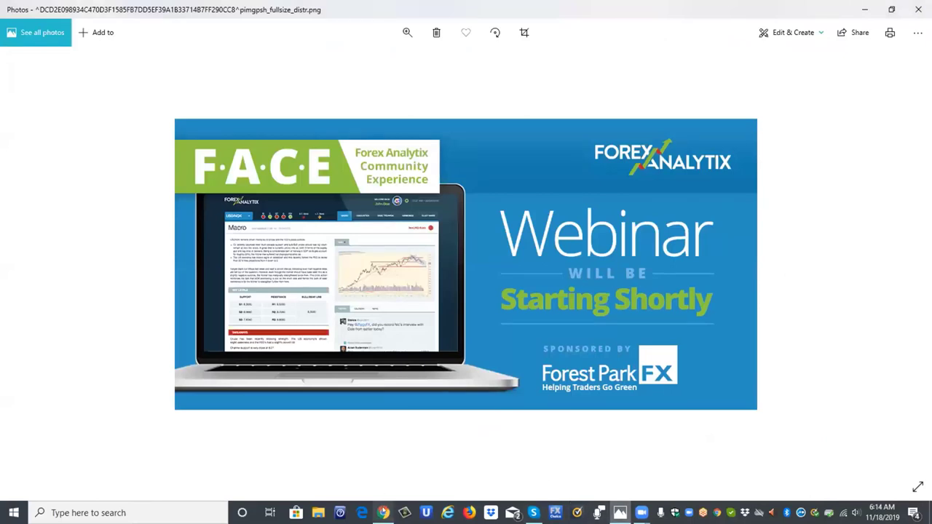
Bring the 'Book | Profit With The Planets' Chrome window back in front of Photos.
click(383, 512)
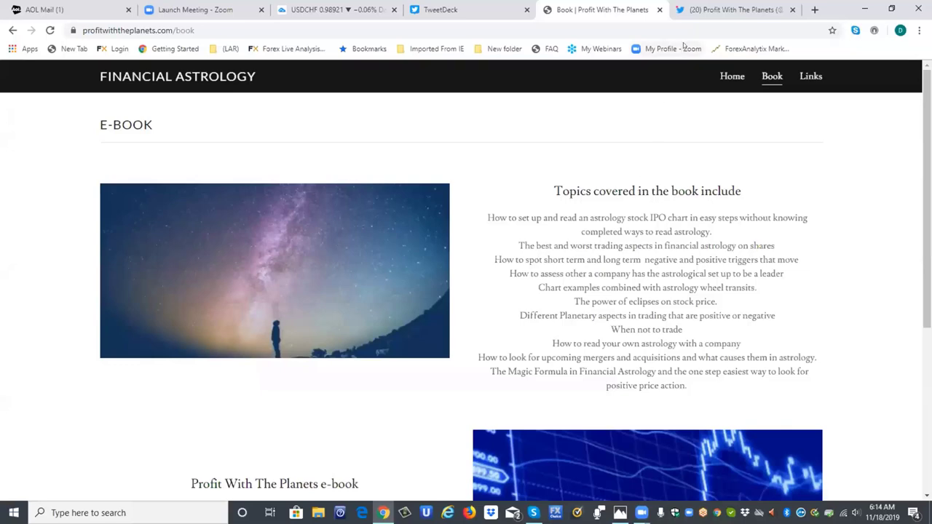
Switch to the Twitter tab showing California's natal chart with 19 Mar 2020 transits.
click(702, 10)
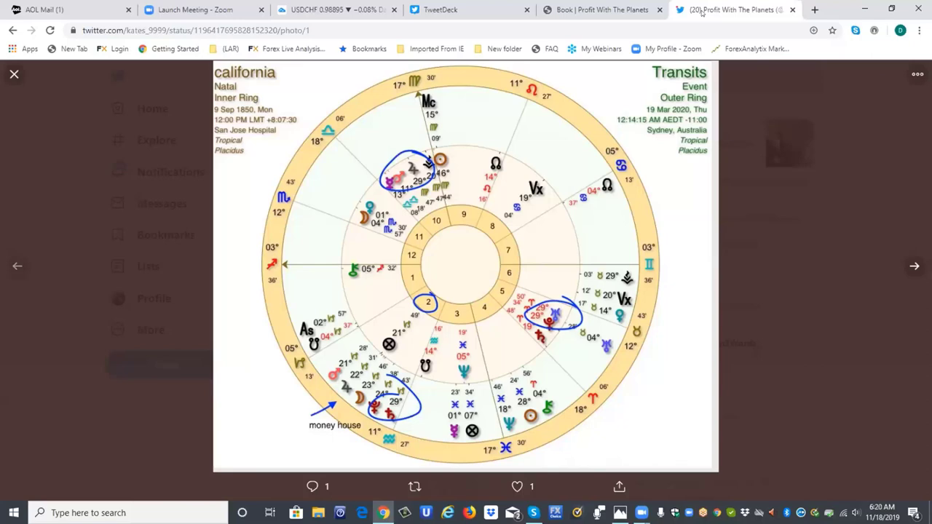
Load SPXUSD (US SP 500 CFD) from the TradingView watchlist on weekly bars.
click(292, 9)
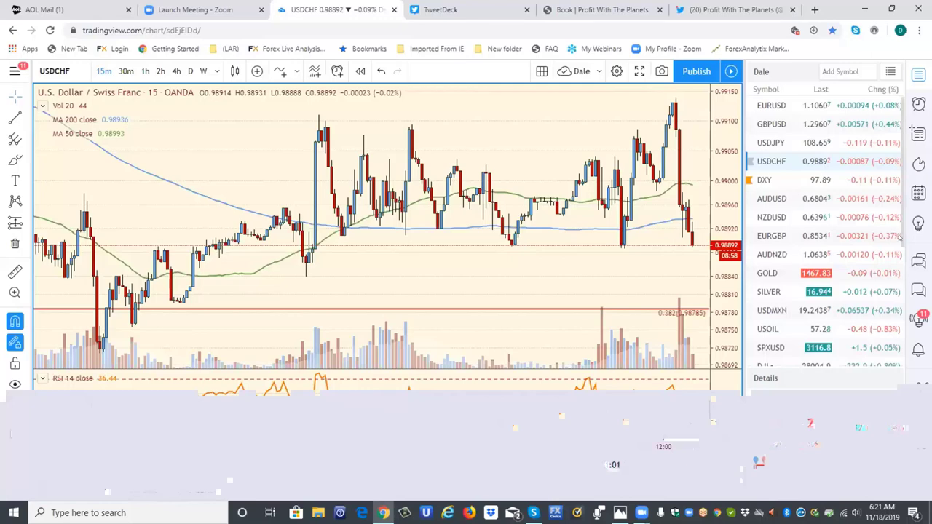
drag(904, 232, 900, 271)
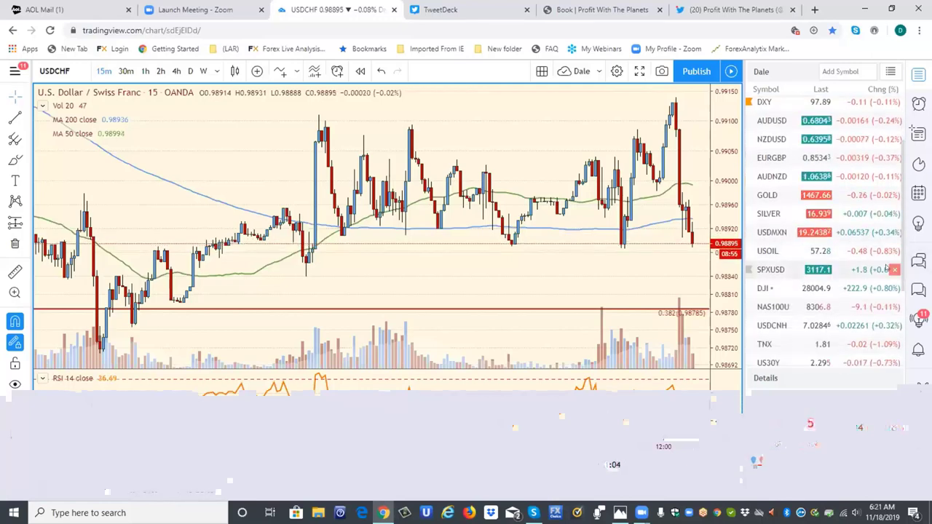
click(766, 269)
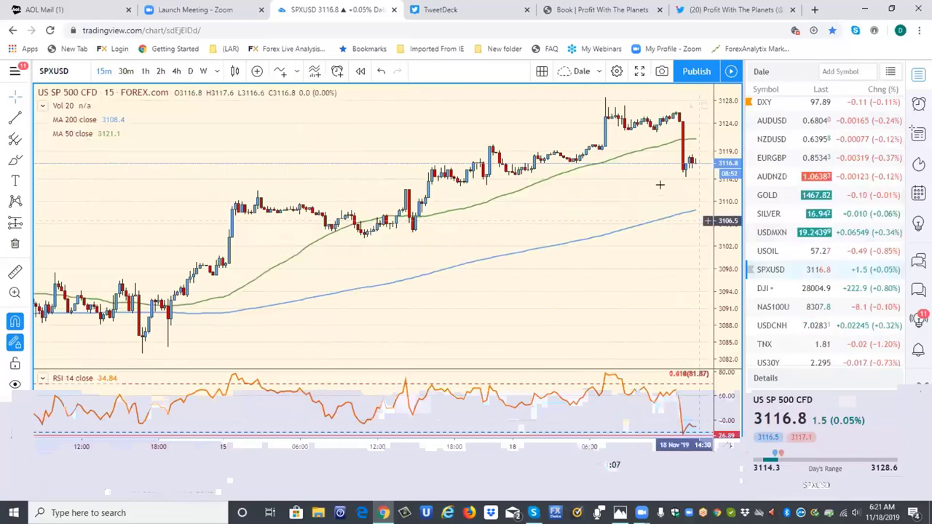
click(205, 71)
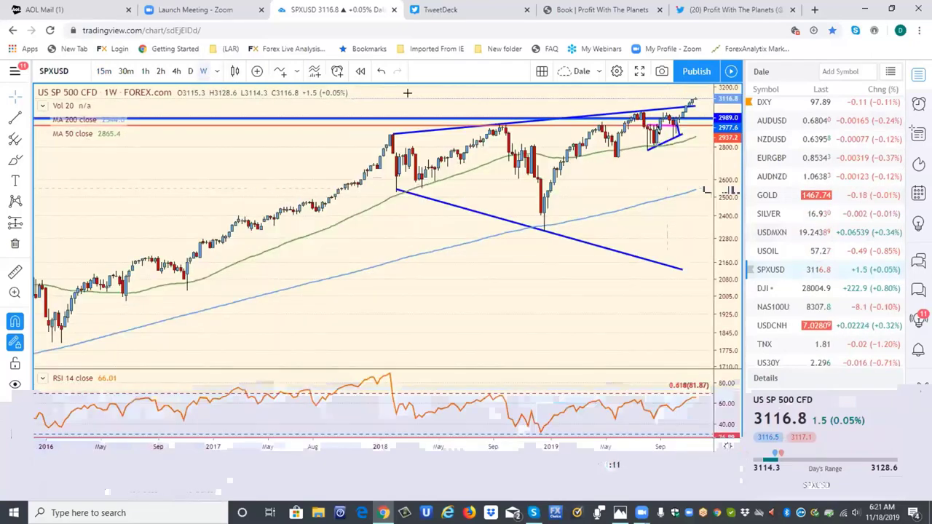
Switch the SPXUSD chart to the daily (D) timeframe.
click(188, 71)
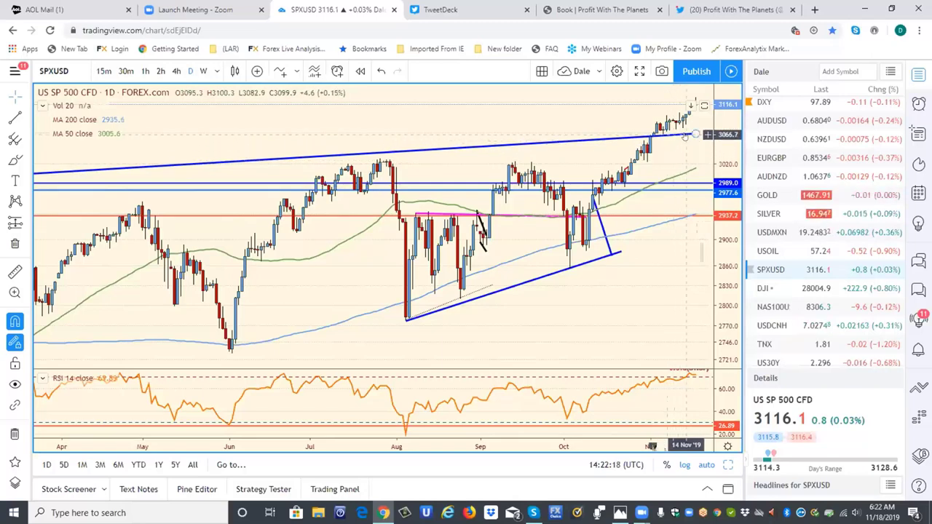
Put the SPXUSD chart back on the weekly (W) timeframe.
click(203, 71)
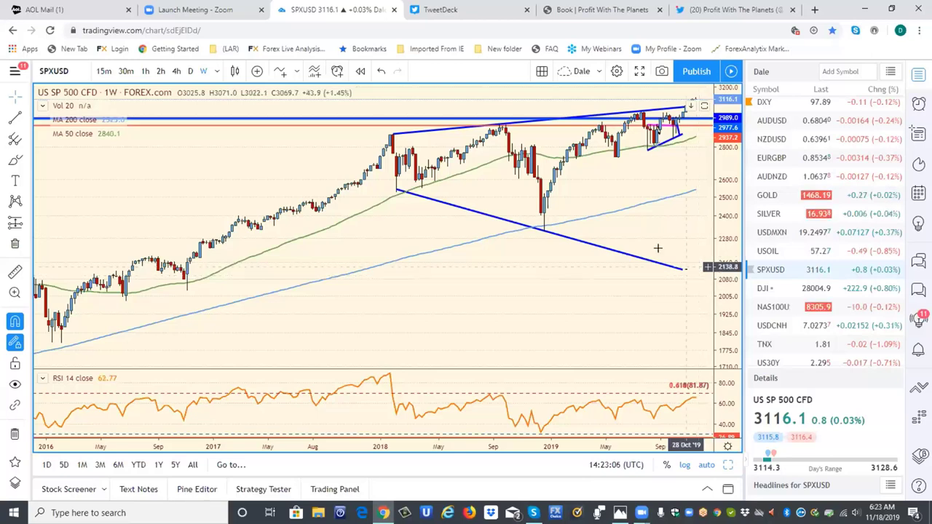
Change the SPXUSD chart to 240-minute (4-hour) bars.
click(177, 71)
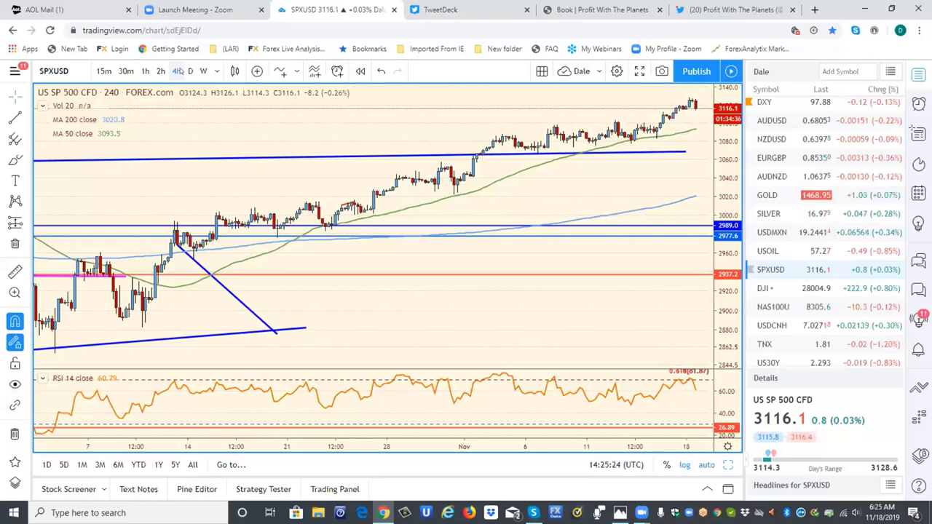
Move between the TweetDeck profile card and the Profit With The Planets Book tab.
click(421, 5)
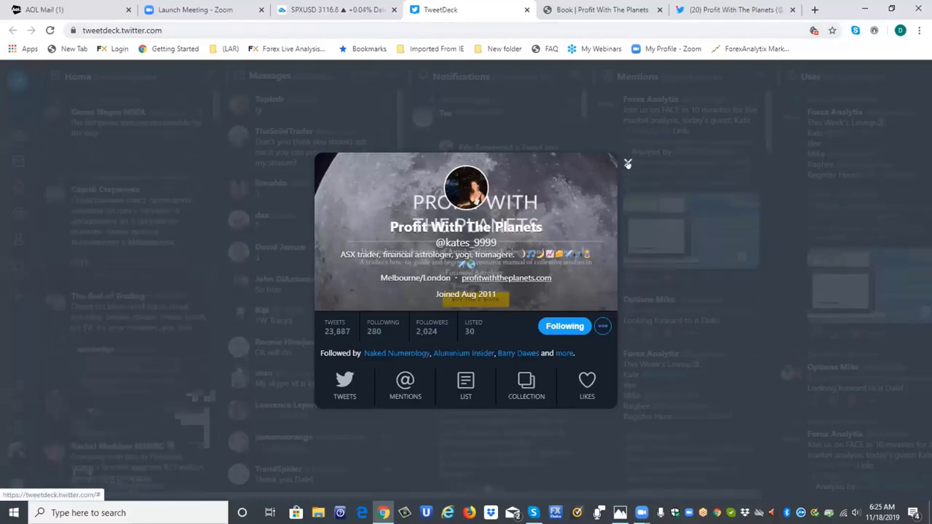
click(617, 9)
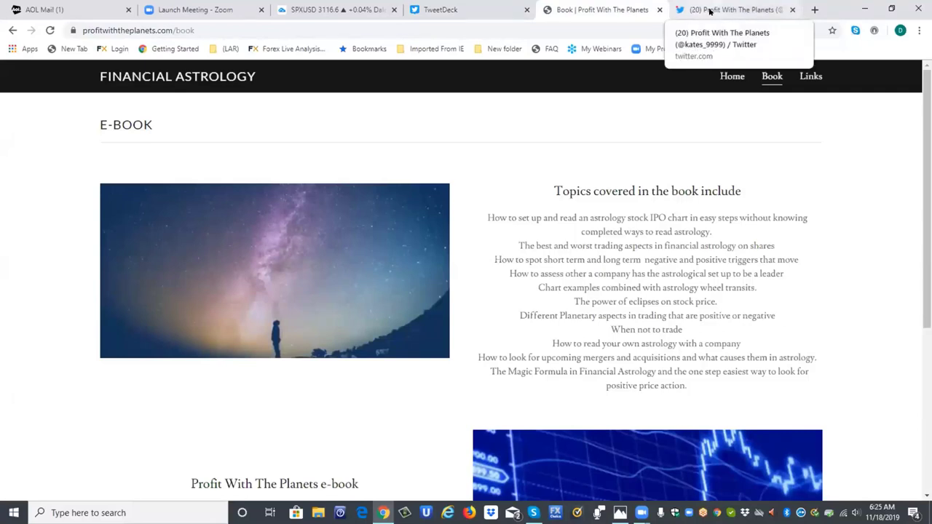
click(480, 13)
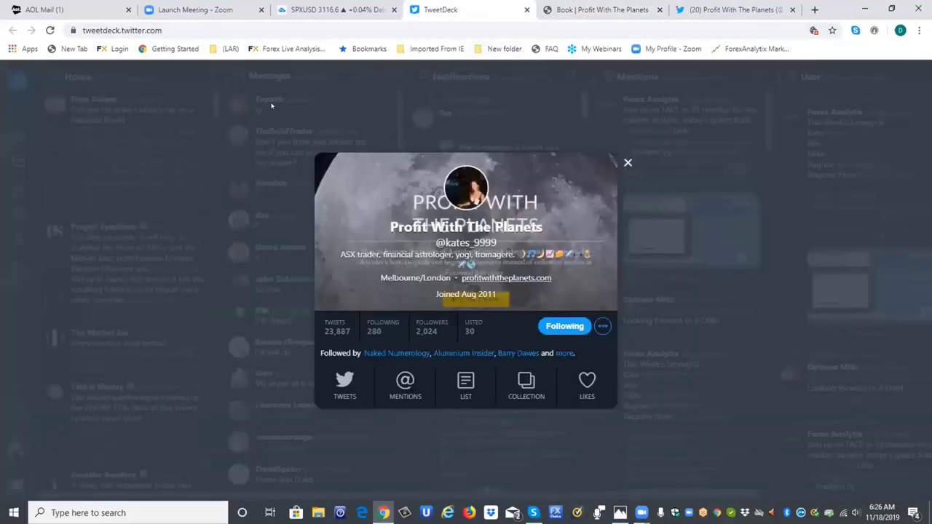
click(628, 9)
click(704, 9)
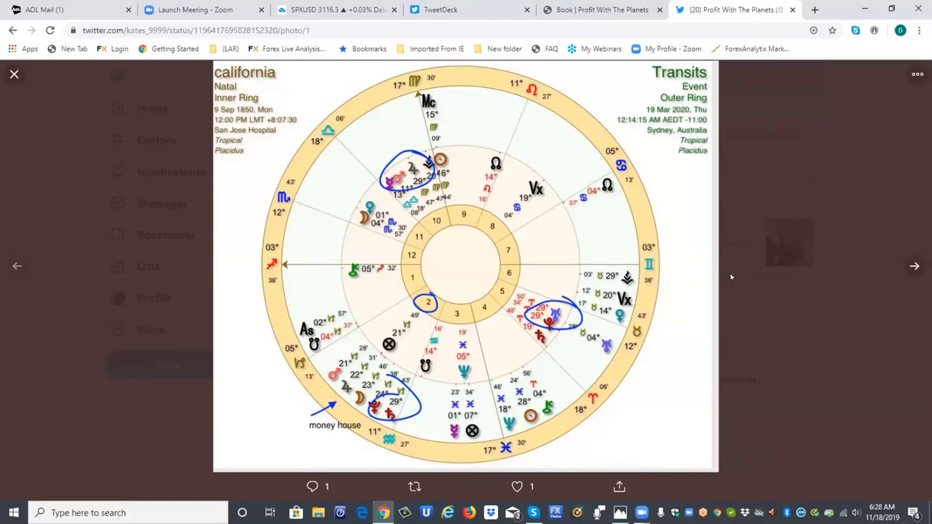
click(439, 10)
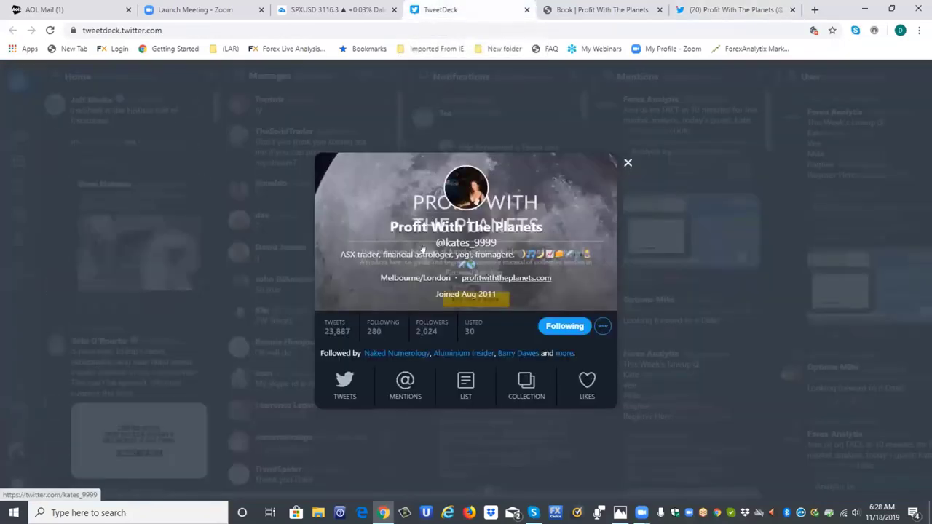